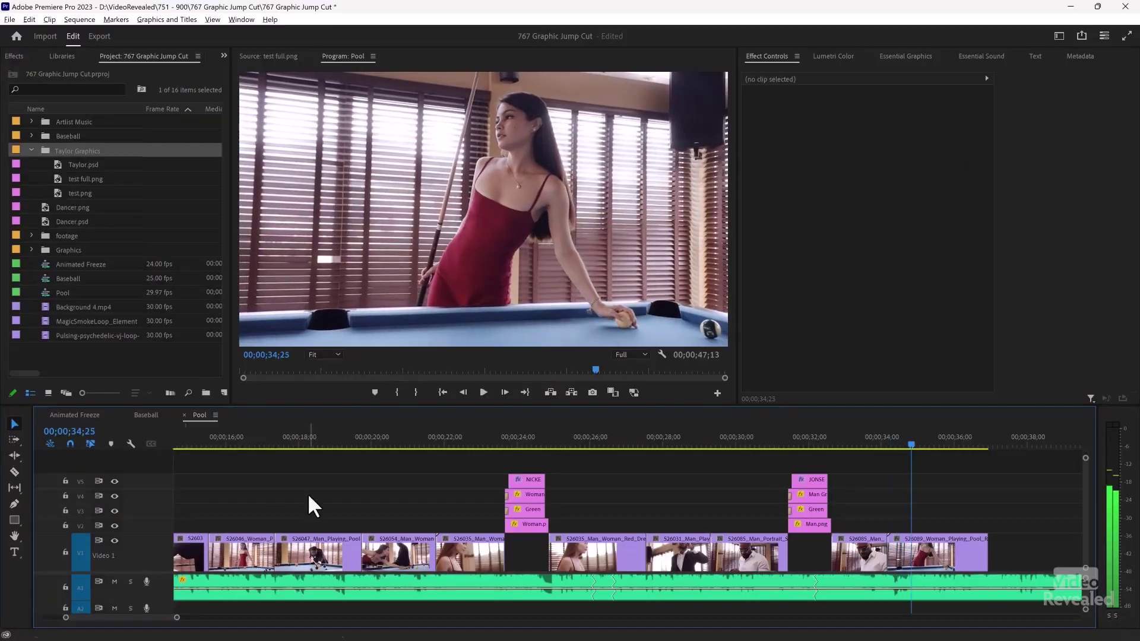
# Step: Disable the NICKEY title, Woman Green and Green clips stacked above Woman.png in the Pool sequence's first freeze graphic
pyautogui.moveTo(523, 440); pyautogui.dragTo(497, 440)
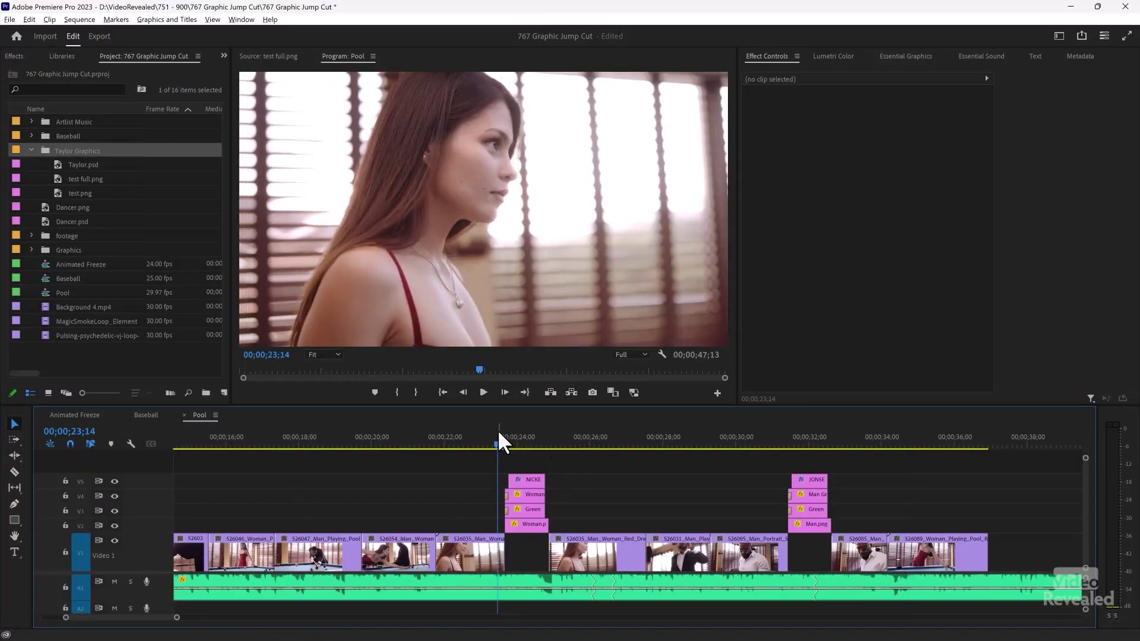
pyautogui.scroll(5, 526, 488)
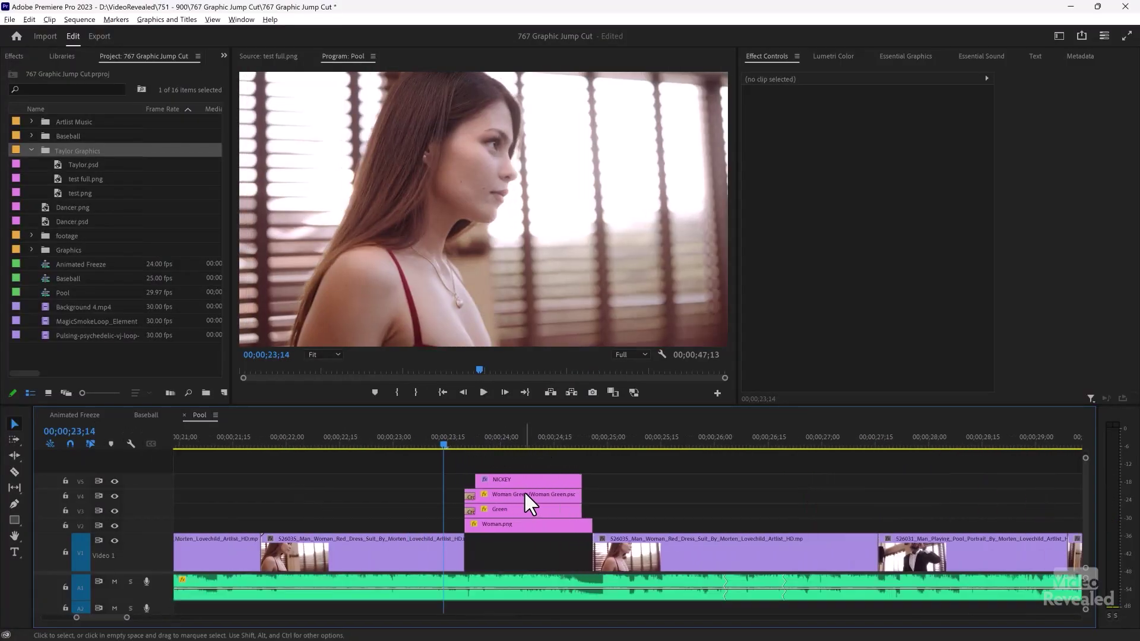
pyautogui.click(496, 443)
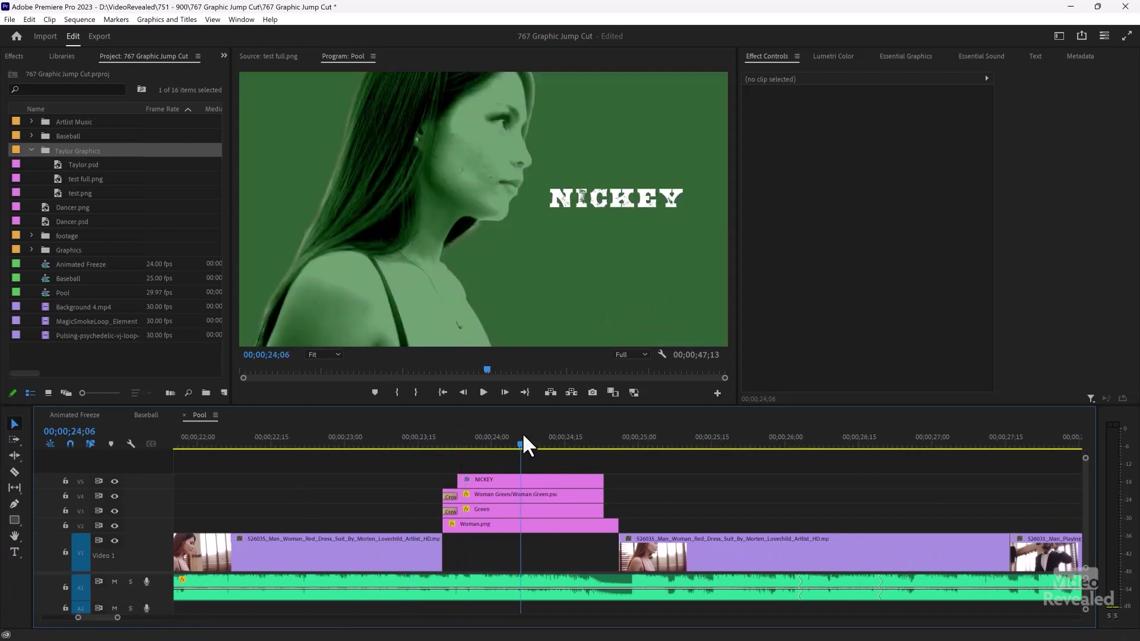
pyautogui.click(497, 480)
pyautogui.hotkey('shift', 'e')
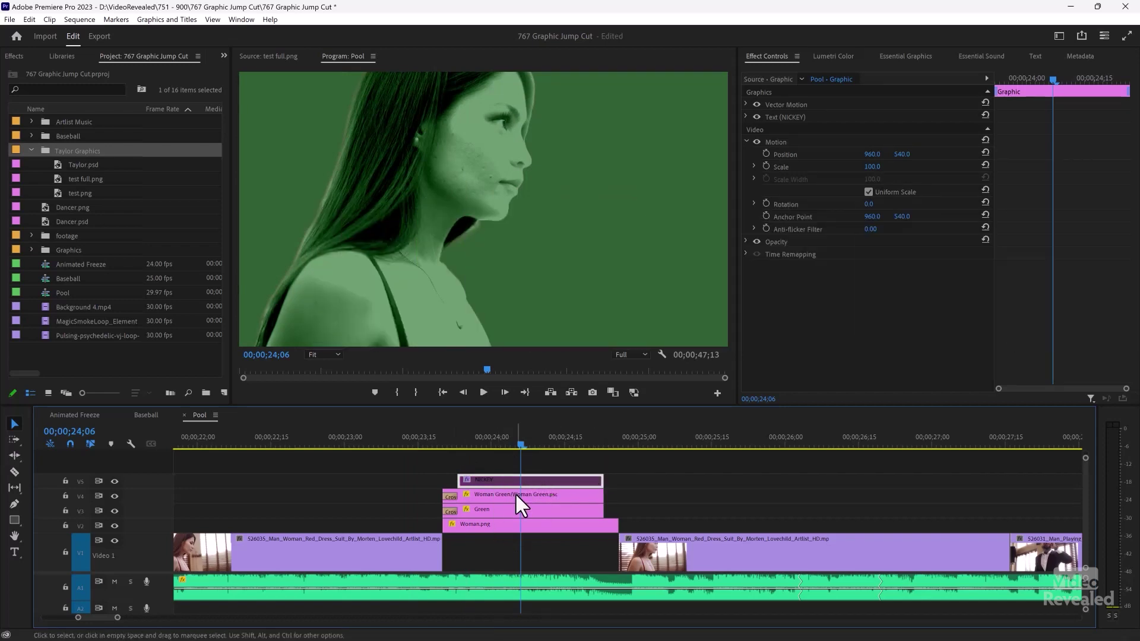
pyautogui.click(515, 493)
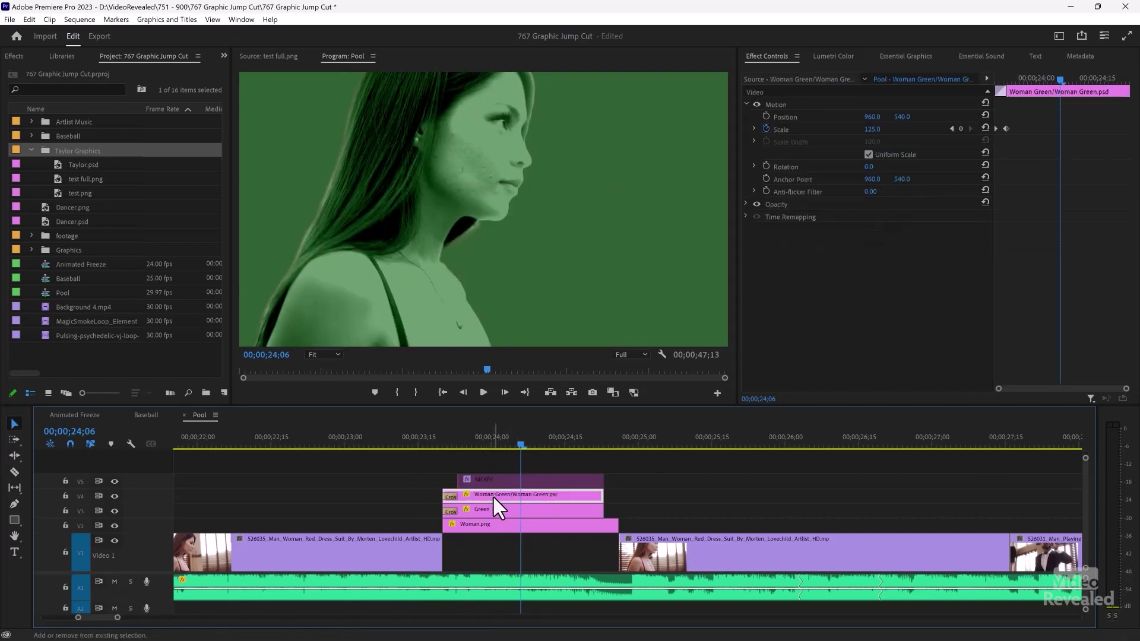
pyautogui.hotkey('shift', 'e')
pyautogui.click(504, 507)
pyautogui.hotkey('shift', 'e')
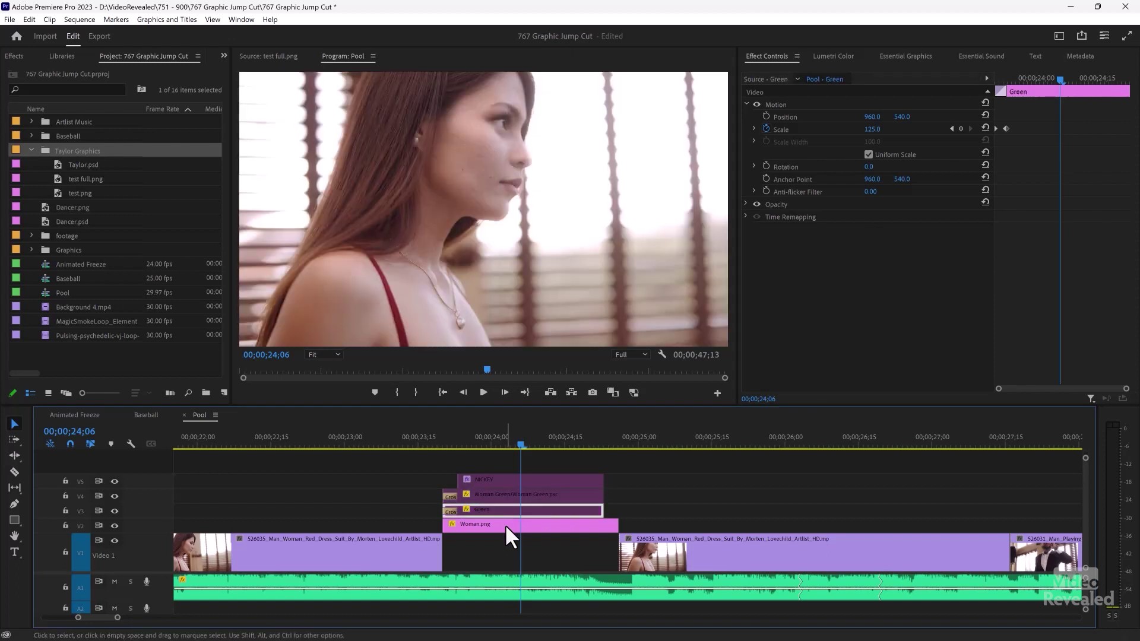
# Step: Inspect the Woman.png clip's scale animation and compare its first frames with the video frame before the cut
pyautogui.click(505, 526)
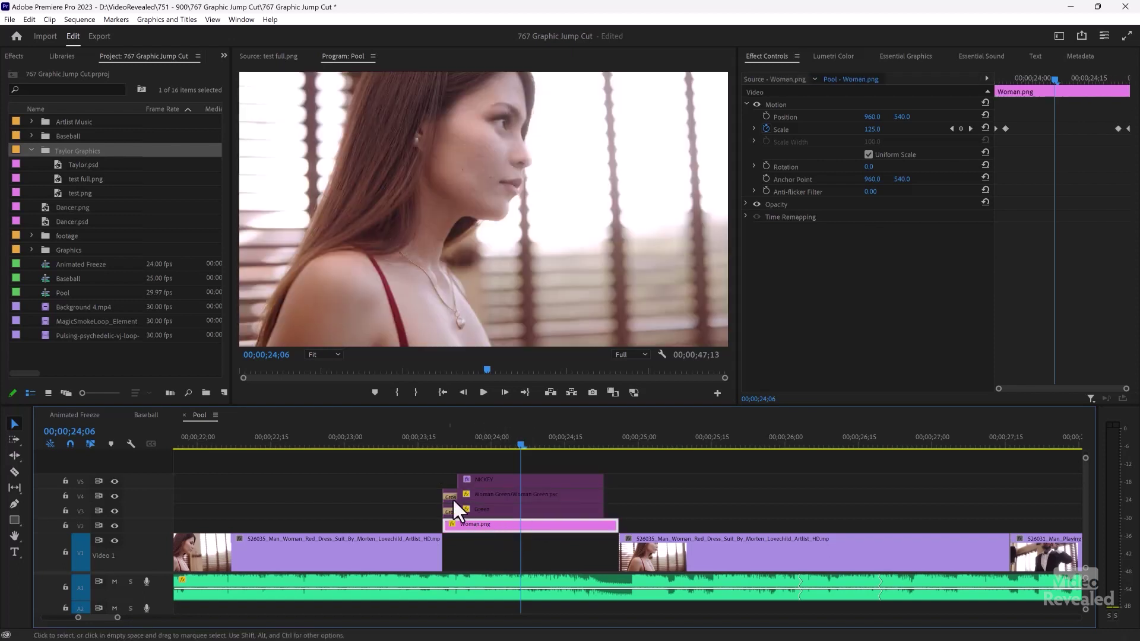
pyautogui.click(436, 432)
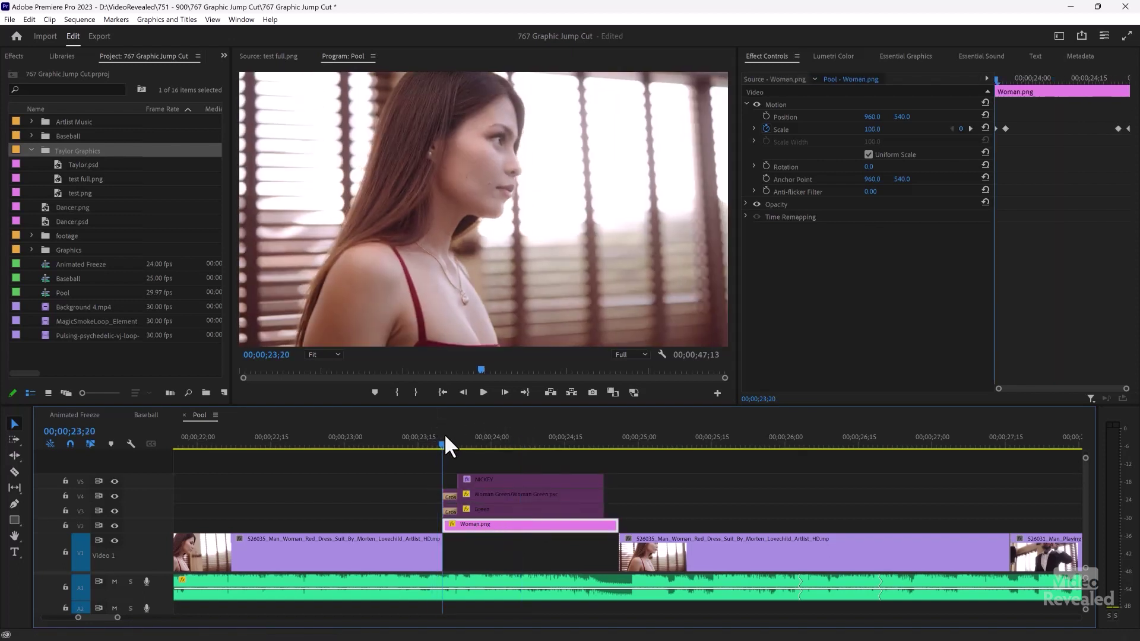
pyautogui.click(439, 434)
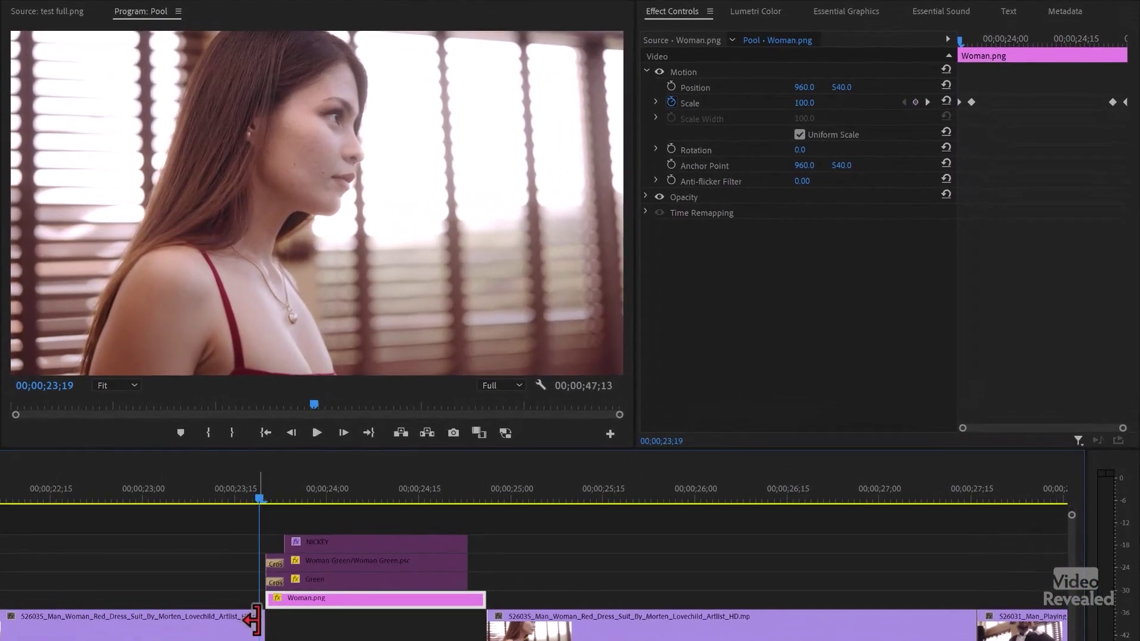
pyautogui.moveTo(258, 498)
pyautogui.mouseDown()
pyautogui.moveTo(361, 497)
pyautogui.moveTo(276, 497)
pyautogui.mouseUp()
# Step: Re-enable the Green clip and check the Cross Dissolve at its start in the preview
pyautogui.click(319, 579)
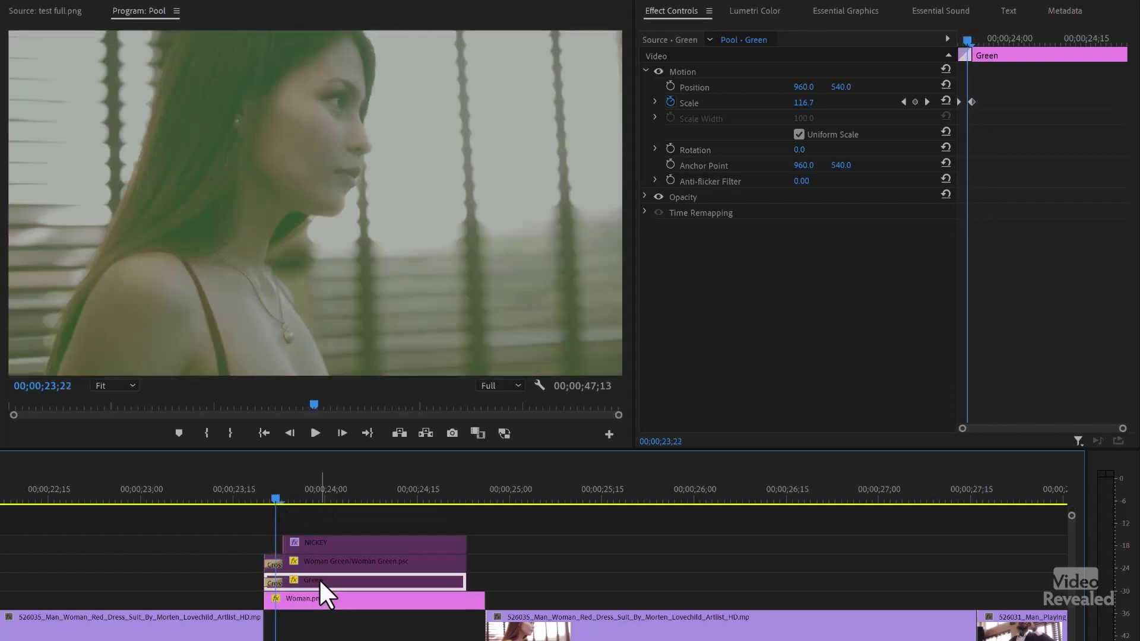
pyautogui.moveTo(268, 498); pyautogui.dragTo(264, 498)
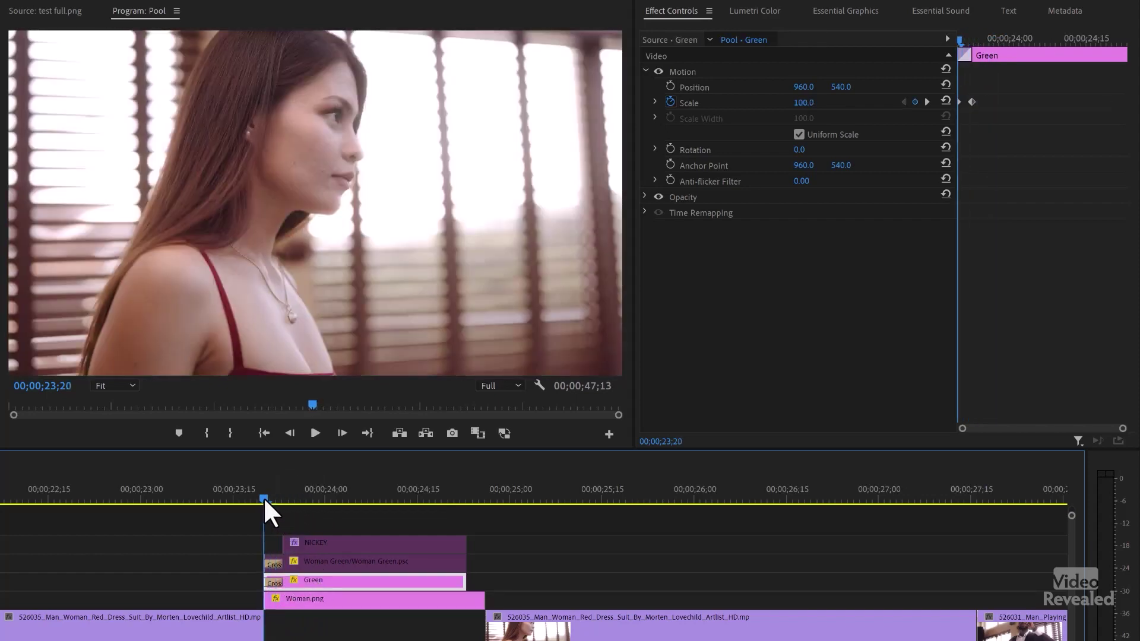
pyautogui.click(273, 582)
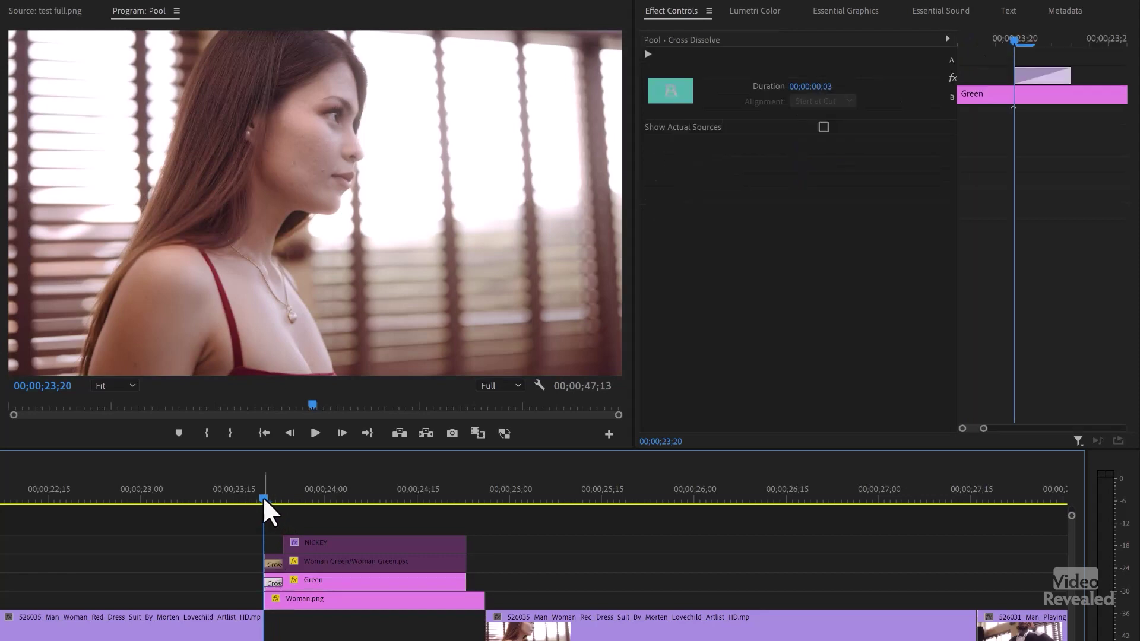
pyautogui.moveTo(264, 497)
pyautogui.mouseDown()
pyautogui.moveTo(289, 497)
pyautogui.moveTo(269, 497)
pyautogui.mouseUp()
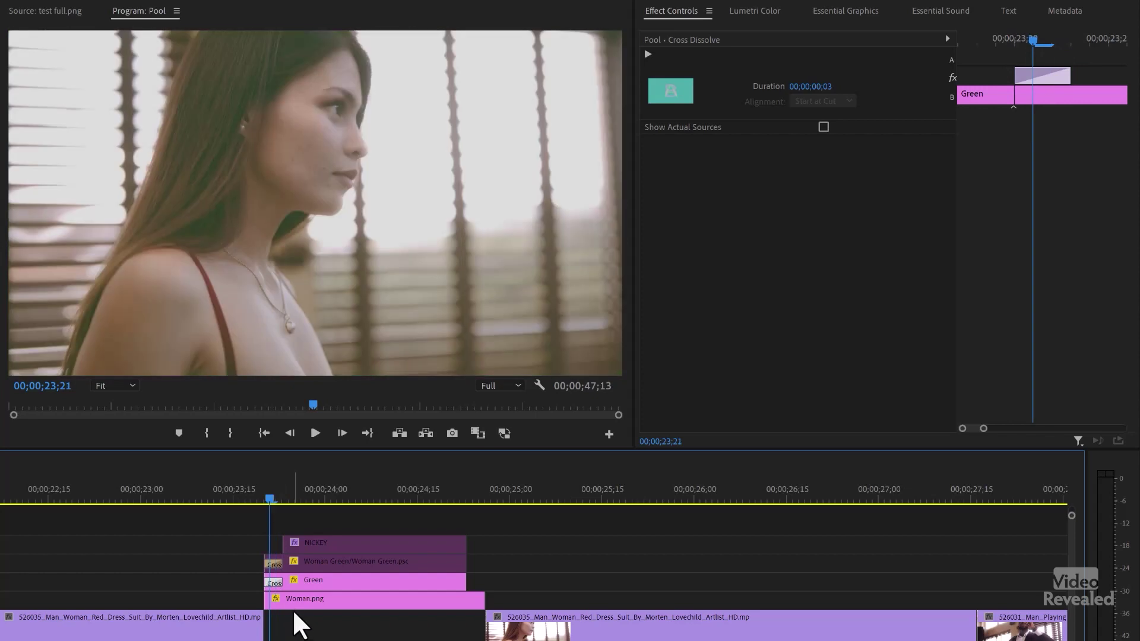
# Step: Temporarily disable the Woman.png clip to preview the Green clip's dissolve on its own, and re-enable it
pyautogui.click(301, 600)
pyautogui.hotkey('shift', 'e')
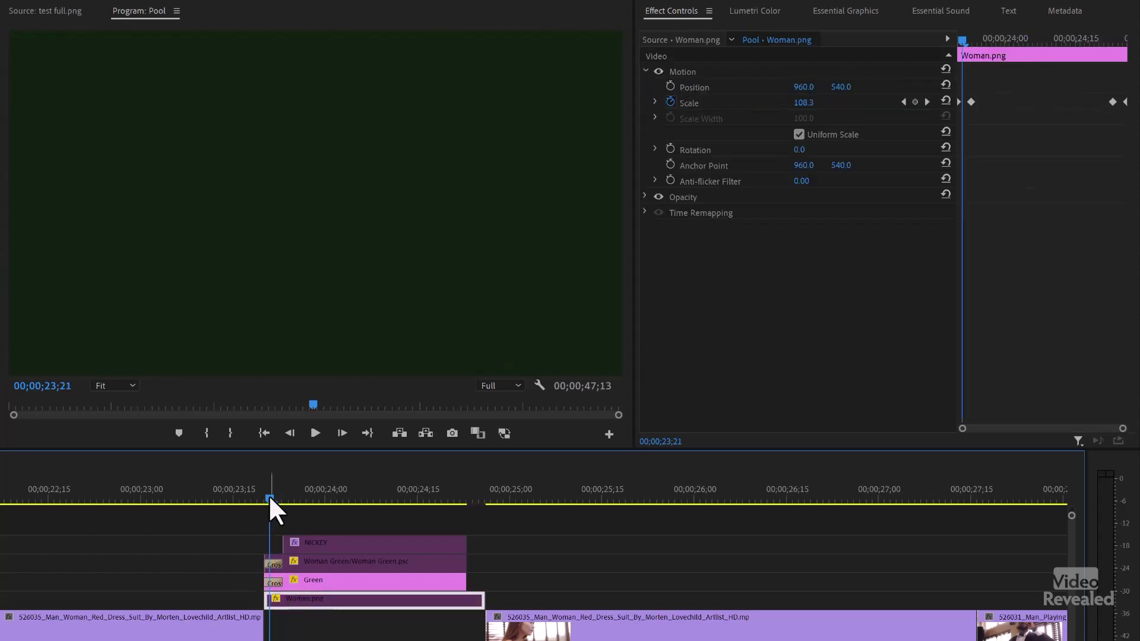
pyautogui.moveTo(268, 494)
pyautogui.mouseDown()
pyautogui.moveTo(294, 493)
pyautogui.moveTo(272, 497)
pyautogui.mouseUp()
pyautogui.hotkey('shift', 'e')
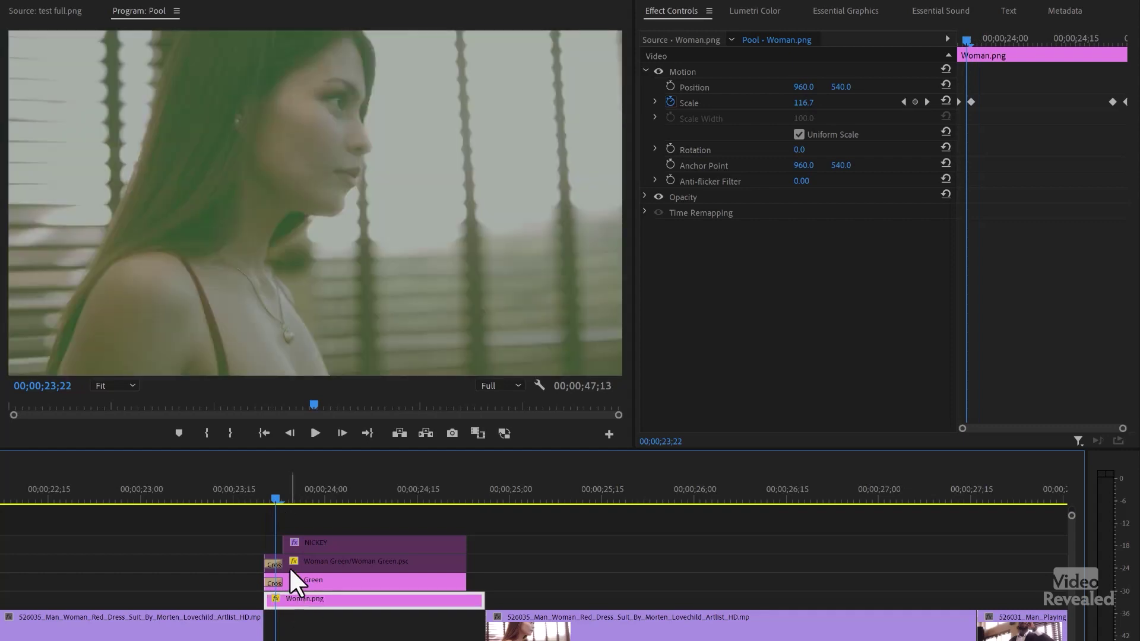
# Step: Re-enable the Woman Green clip and place the playhead just before the freeze graphic starts
pyautogui.click(311, 565)
pyautogui.hotkey('shift', 'e')
pyautogui.moveTo(276, 500); pyautogui.dragTo(251, 511)
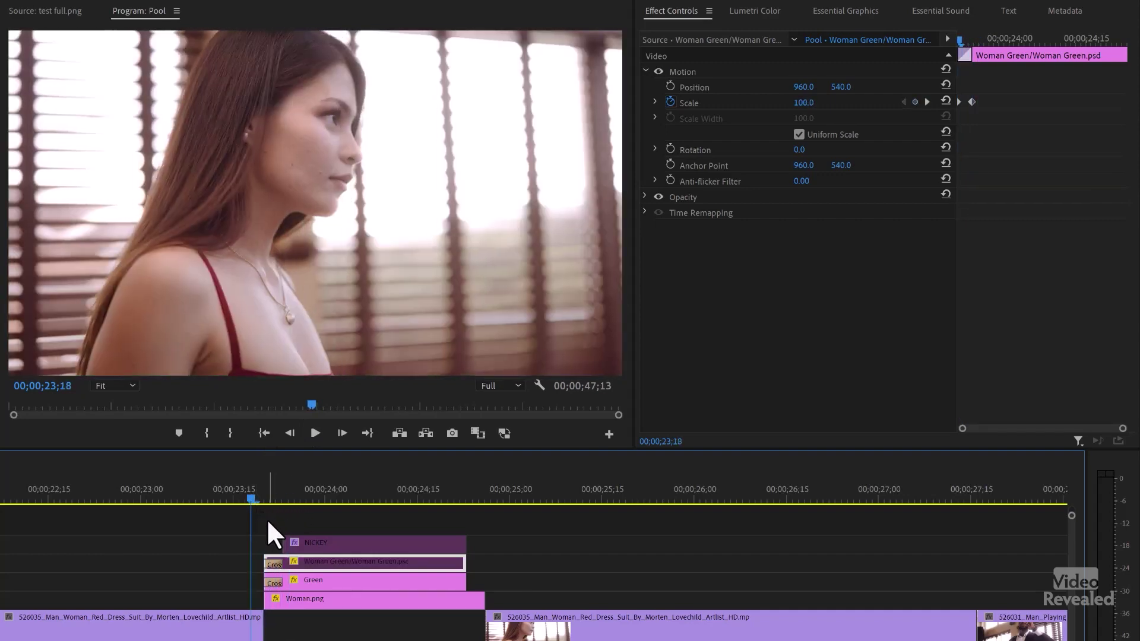
# Step: Step frame by frame through Woman Green's dissolve and scale keyframes, and look over the JONSEY graphic stack
pyautogui.moveTo(253, 498); pyautogui.dragTo(264, 497)
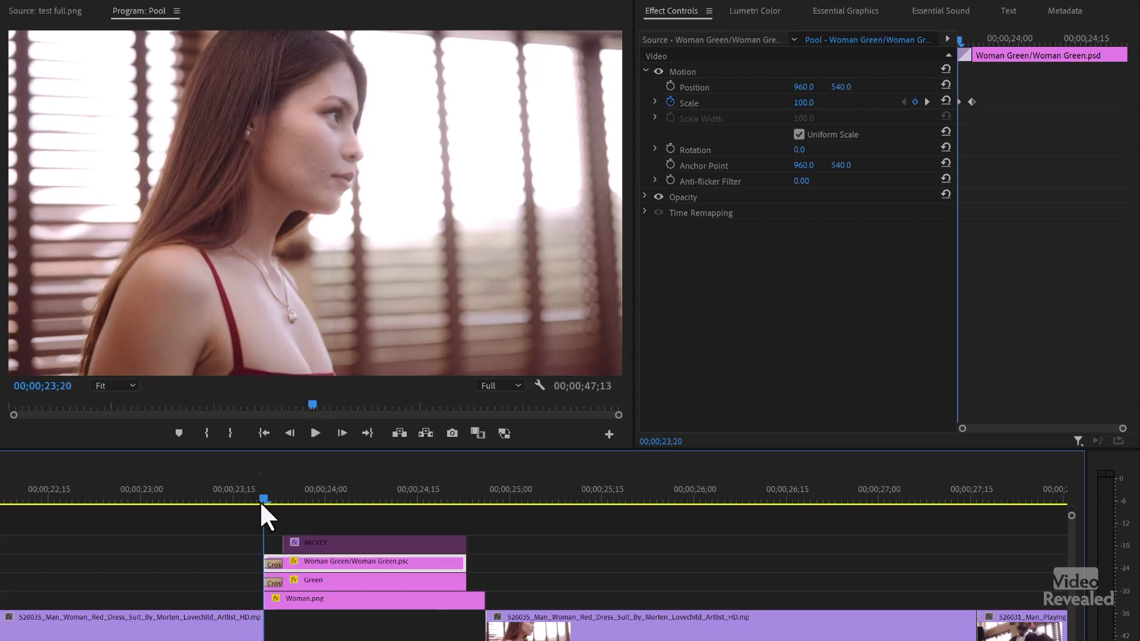
pyautogui.press('Right')
pyautogui.press('Right')
pyautogui.press('Right')
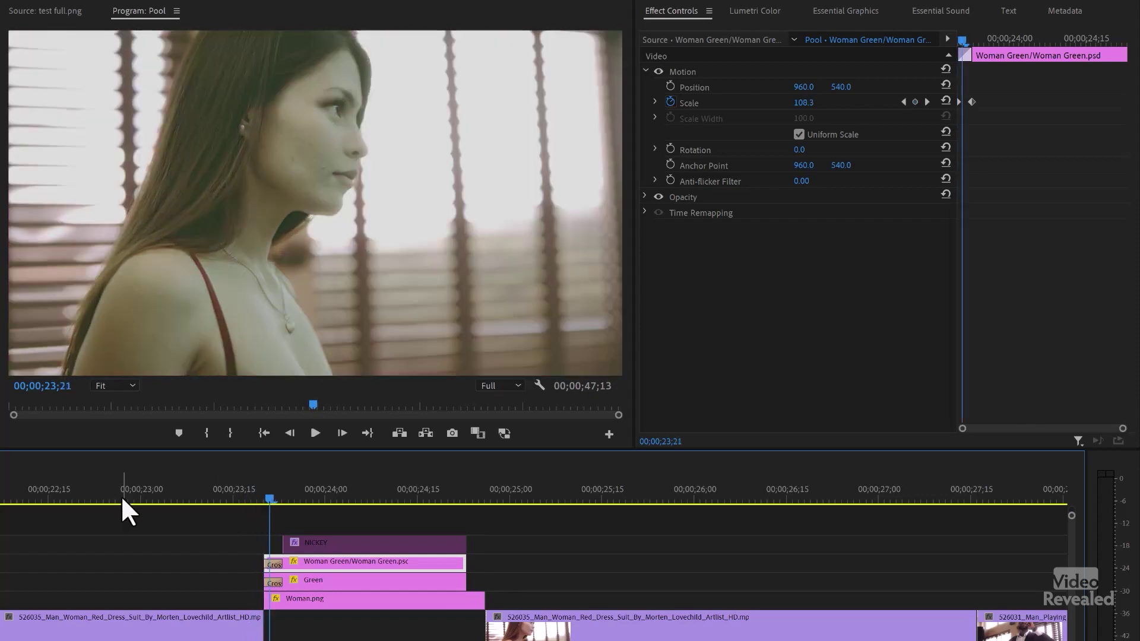
pyautogui.press('Left')
pyautogui.press('Left')
pyautogui.press('Left')
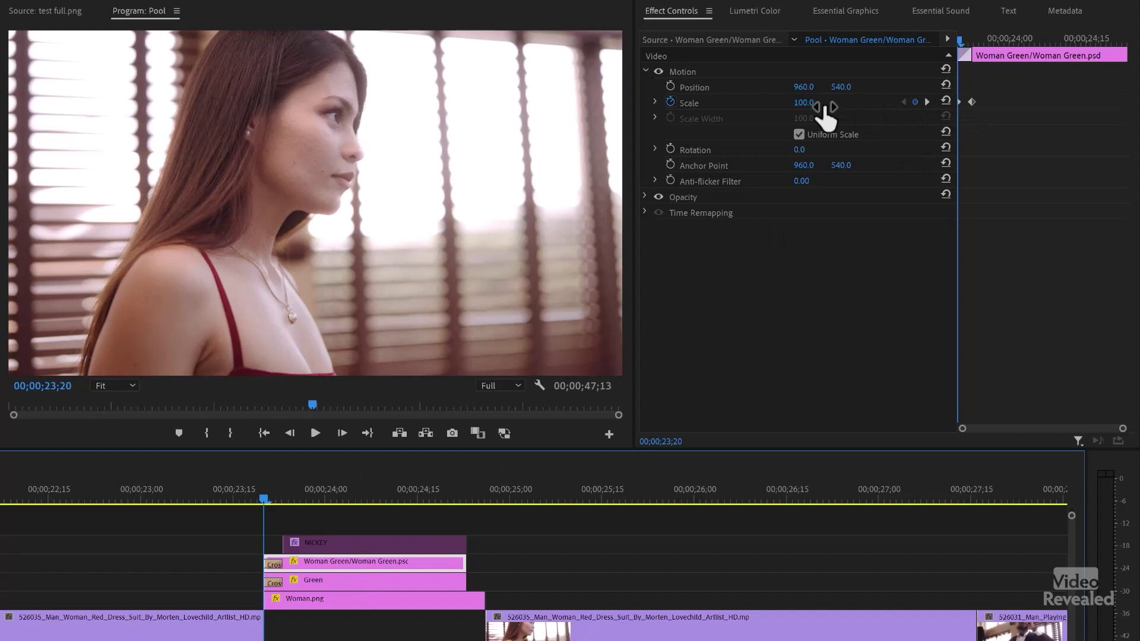
pyautogui.click(927, 102)
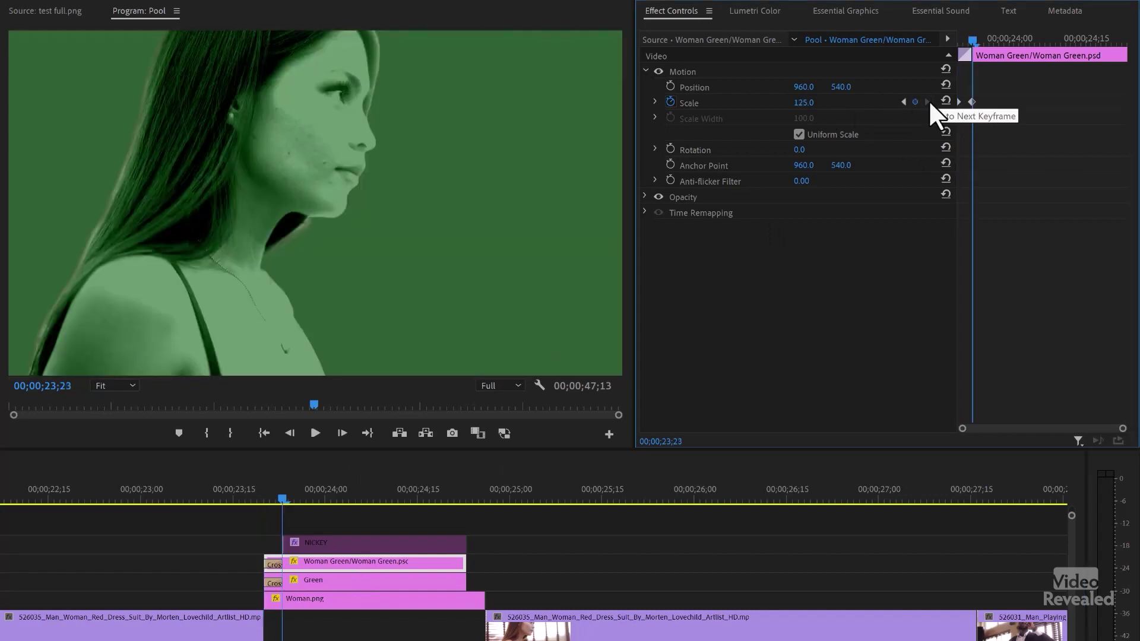
pyautogui.scroll(-8, 837, 528)
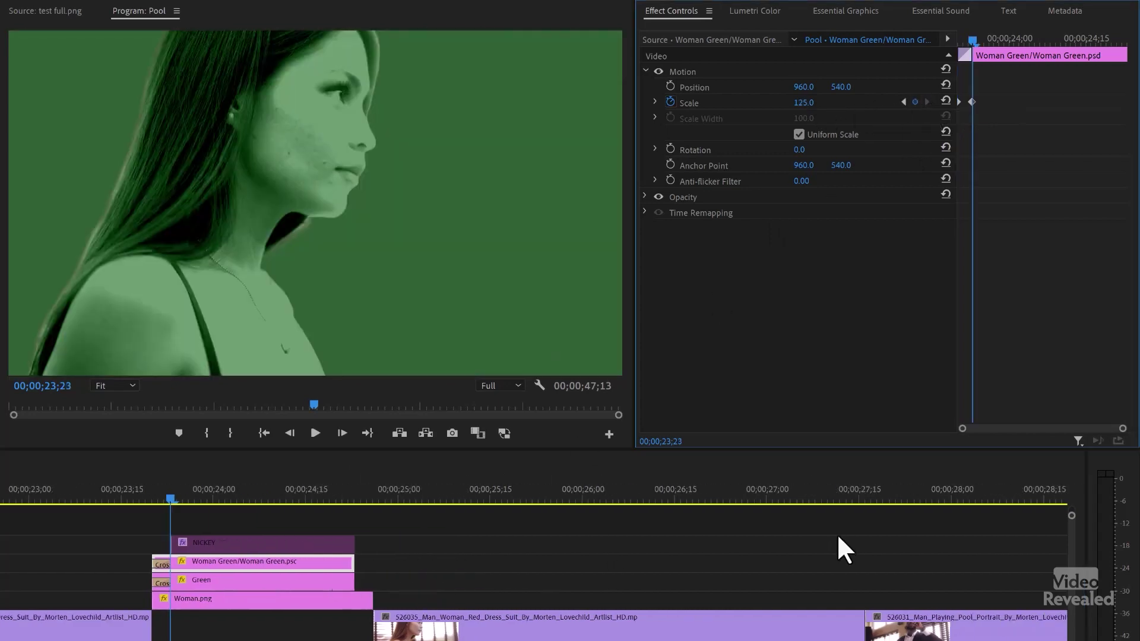
pyautogui.scroll(-4, 834, 527)
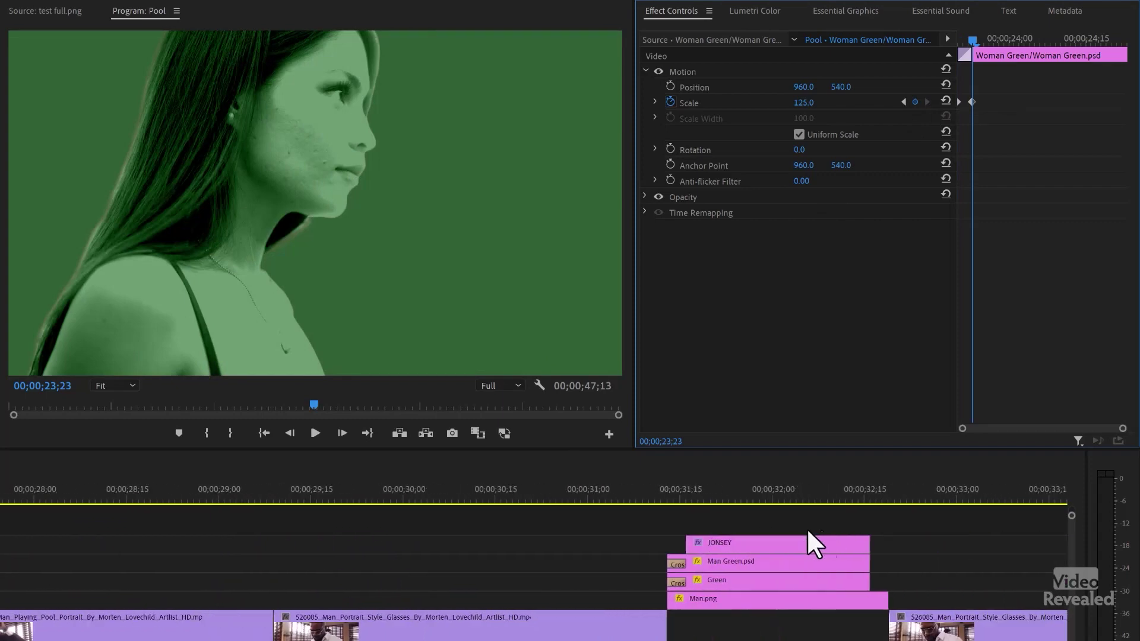
# Step: Open the Baseball sequence, review the pitch, and park the playhead at 00:00:28:08, where the Place Image Here marker starts
pyautogui.moveTo(512, 490); pyautogui.dragTo(581, 509)
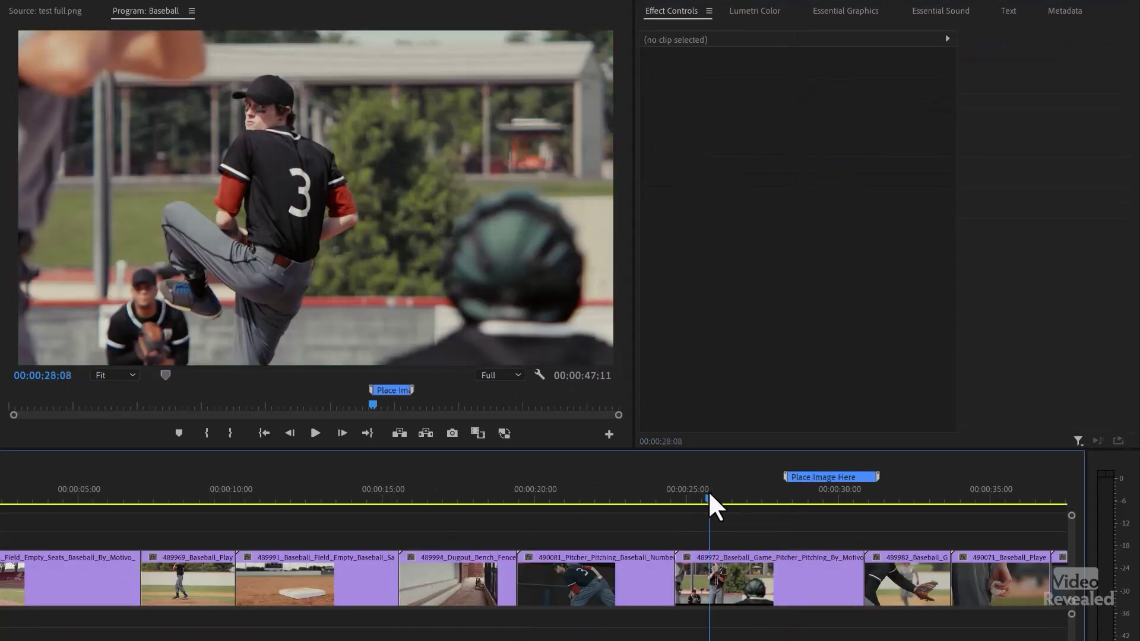
pyautogui.moveTo(707, 491); pyautogui.dragTo(600, 496)
pyautogui.press('space')
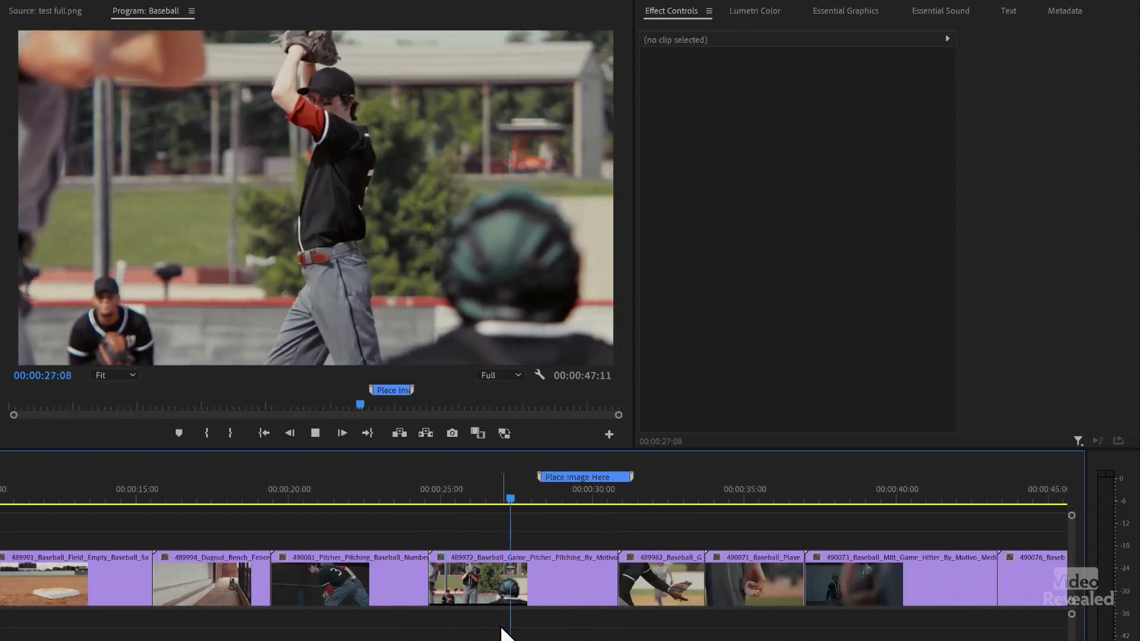
pyautogui.press('space')
pyautogui.click(557, 496)
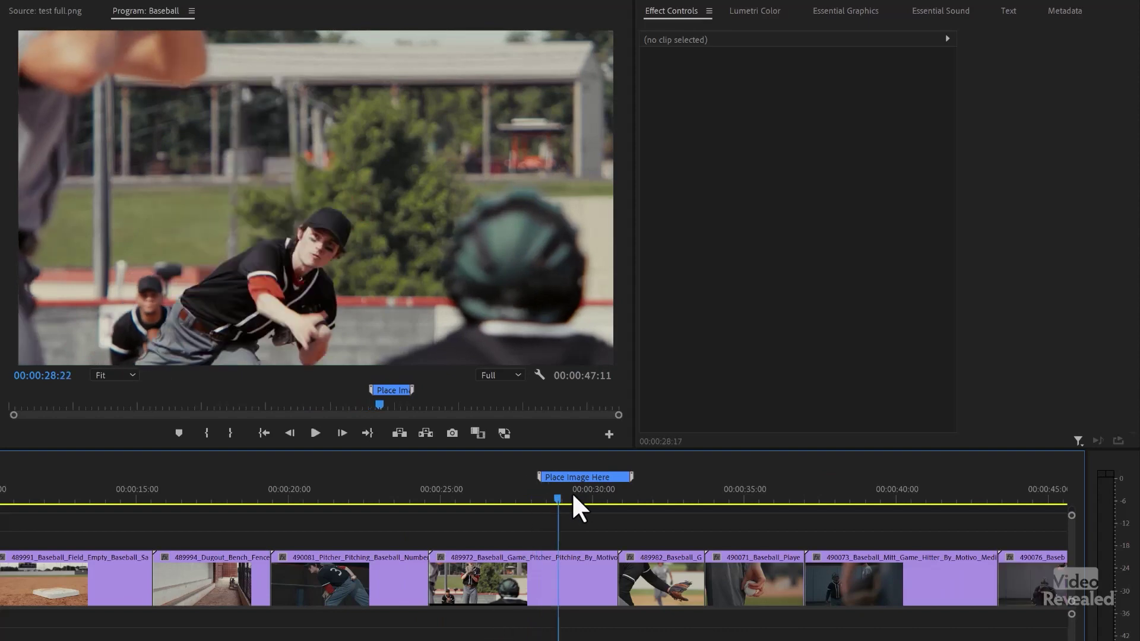
pyautogui.moveTo(573, 496); pyautogui.dragTo(546, 496)
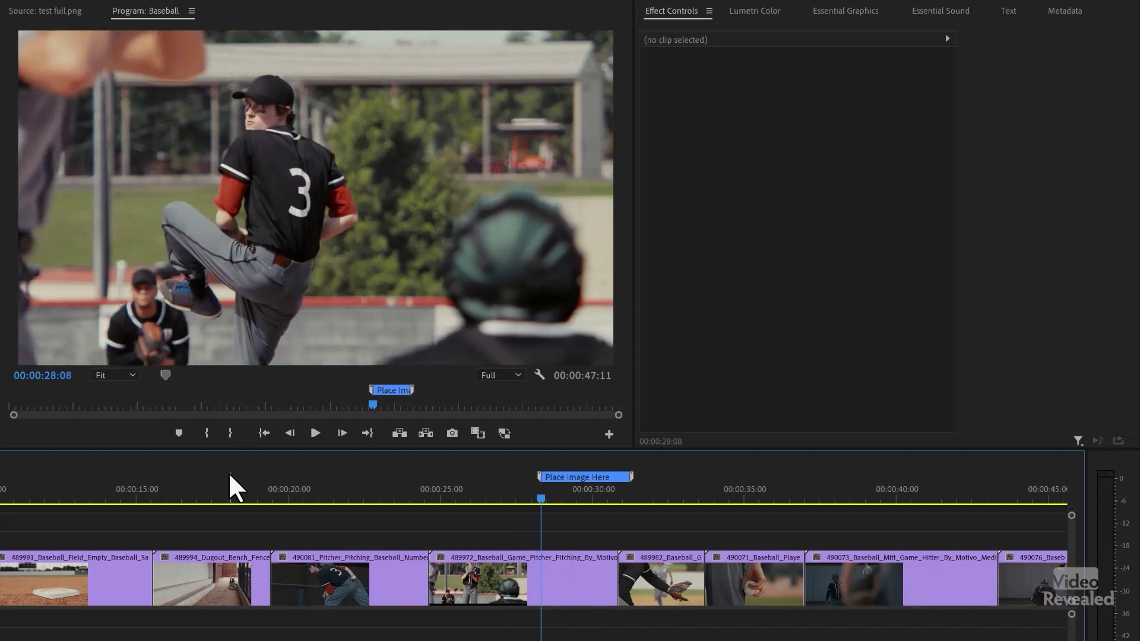
# Step: Set up a still export of the current frame in JPEG format with importing into the project enabled
pyautogui.click(453, 434)
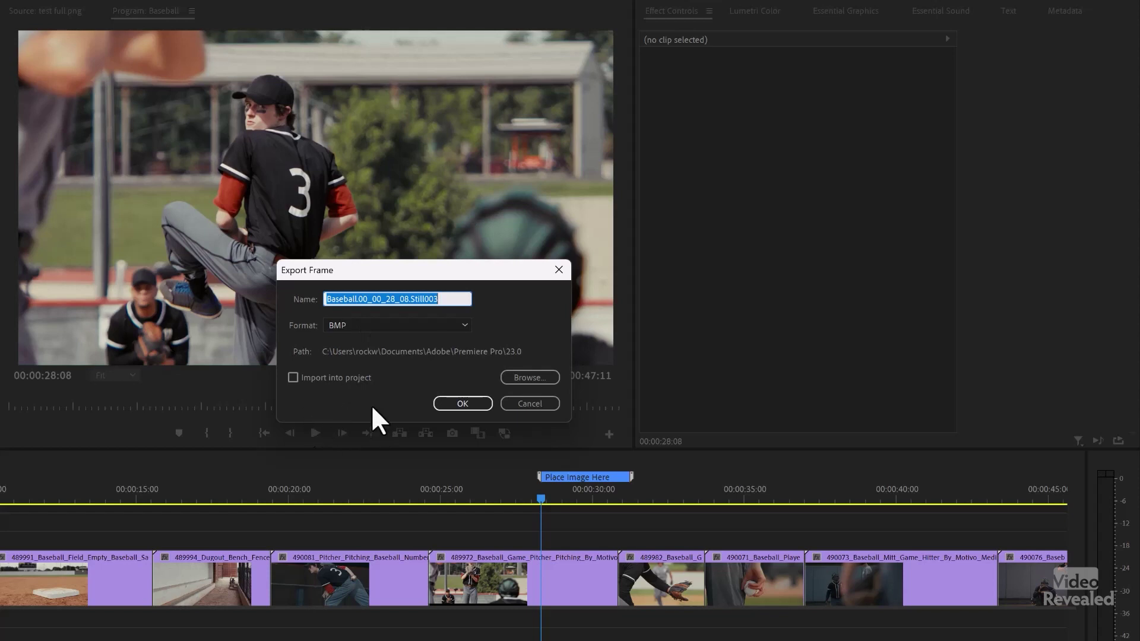
pyautogui.click(393, 325)
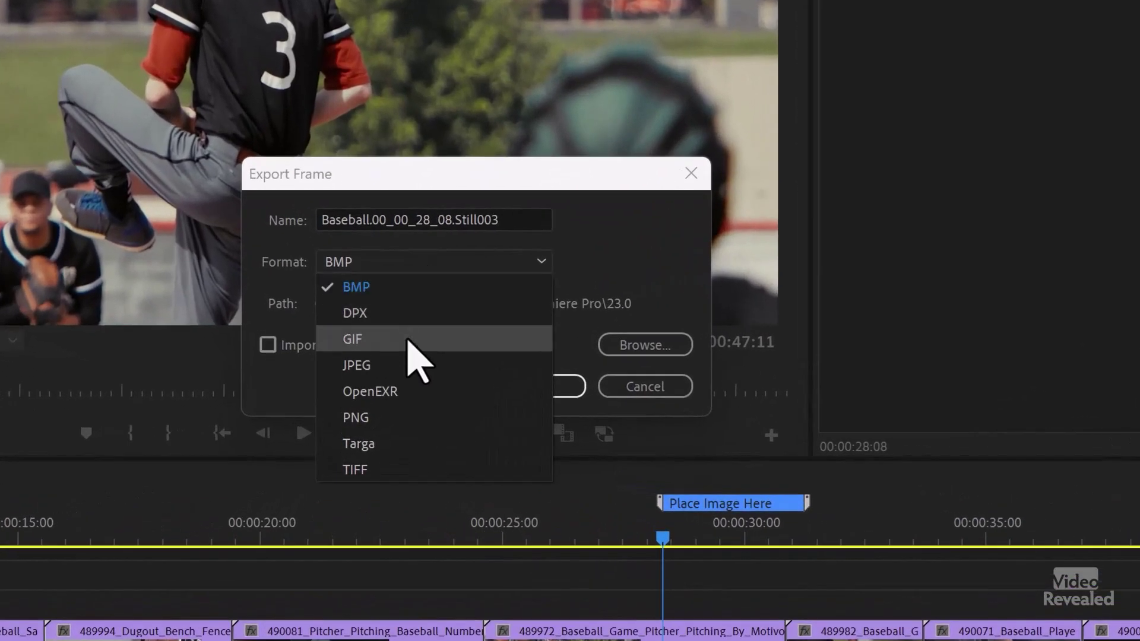
pyautogui.click(384, 365)
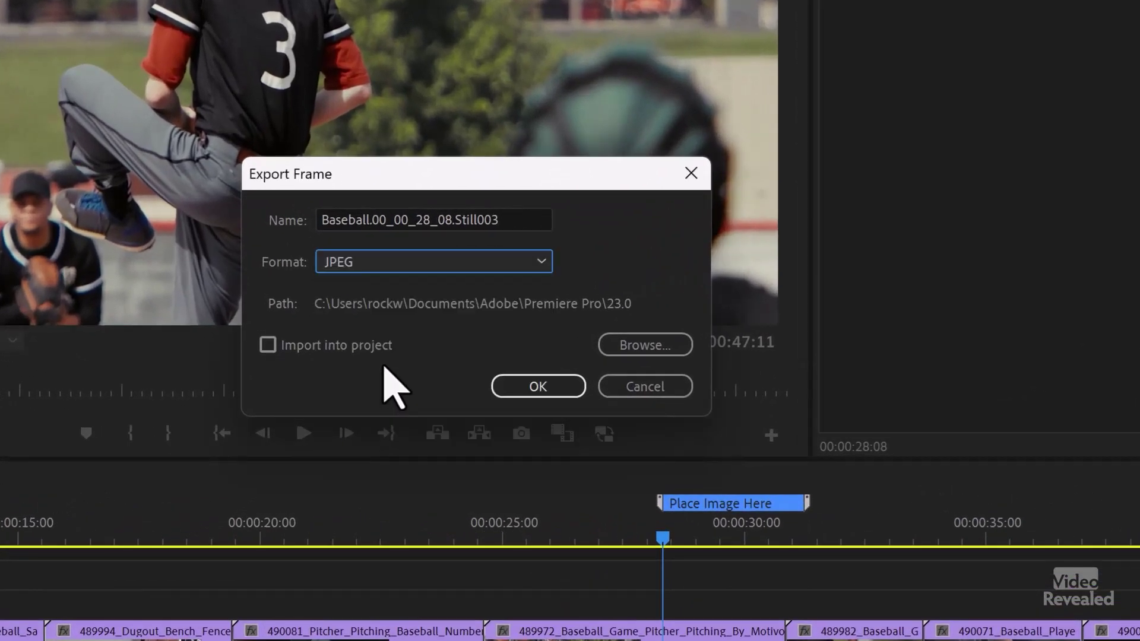
pyautogui.click(278, 347)
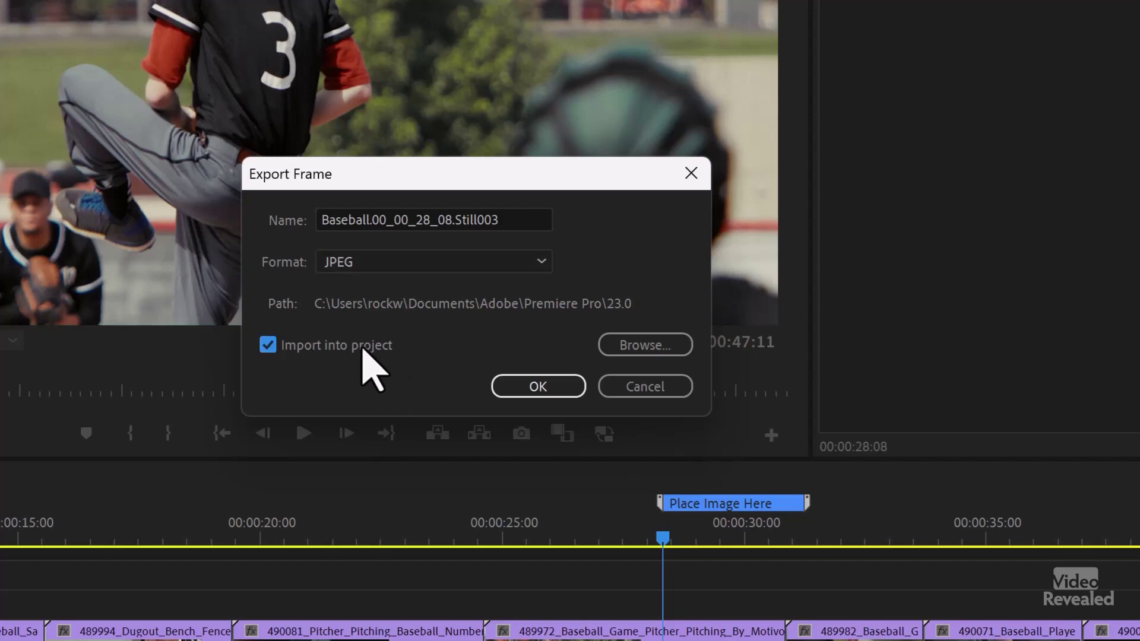
# Step: Name the still Taylor Still, choose the 767 Graphic Jump Cut folder as its destination, and export the frame
pyautogui.moveTo(542, 219); pyautogui.dragTo(233, 201)
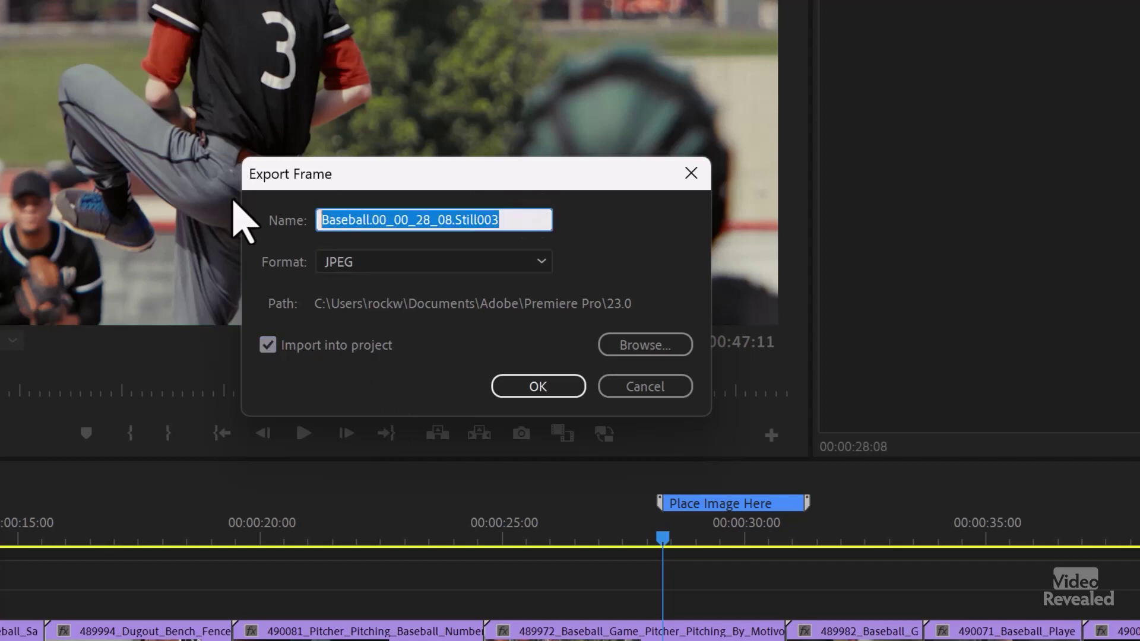
pyautogui.write('Taylor Still')
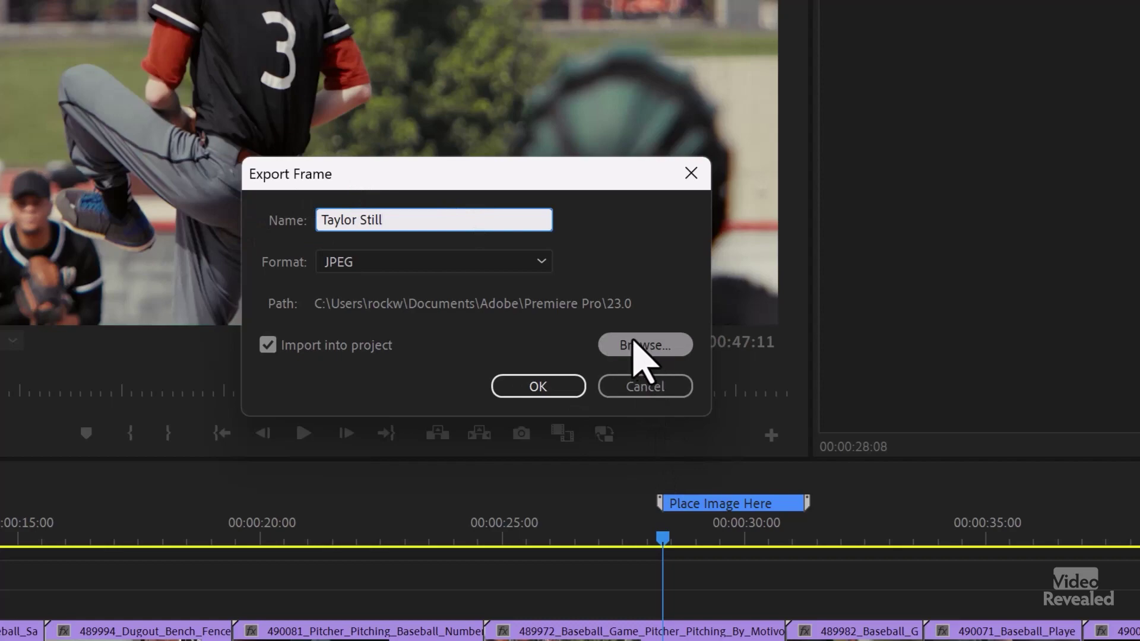
pyautogui.click(644, 345)
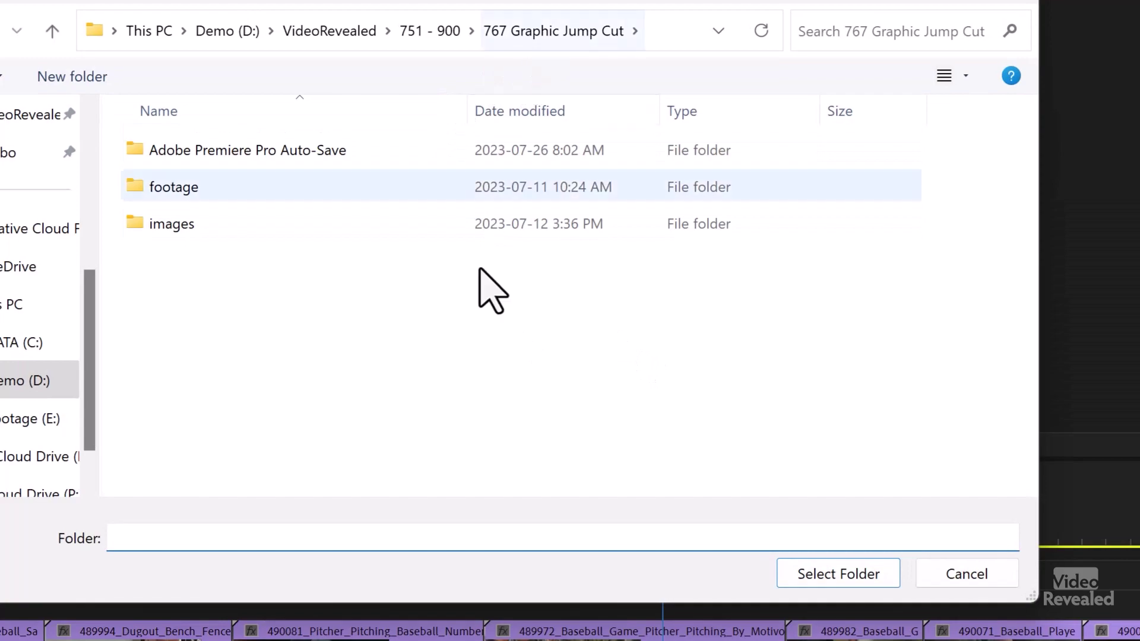
pyautogui.click(838, 573)
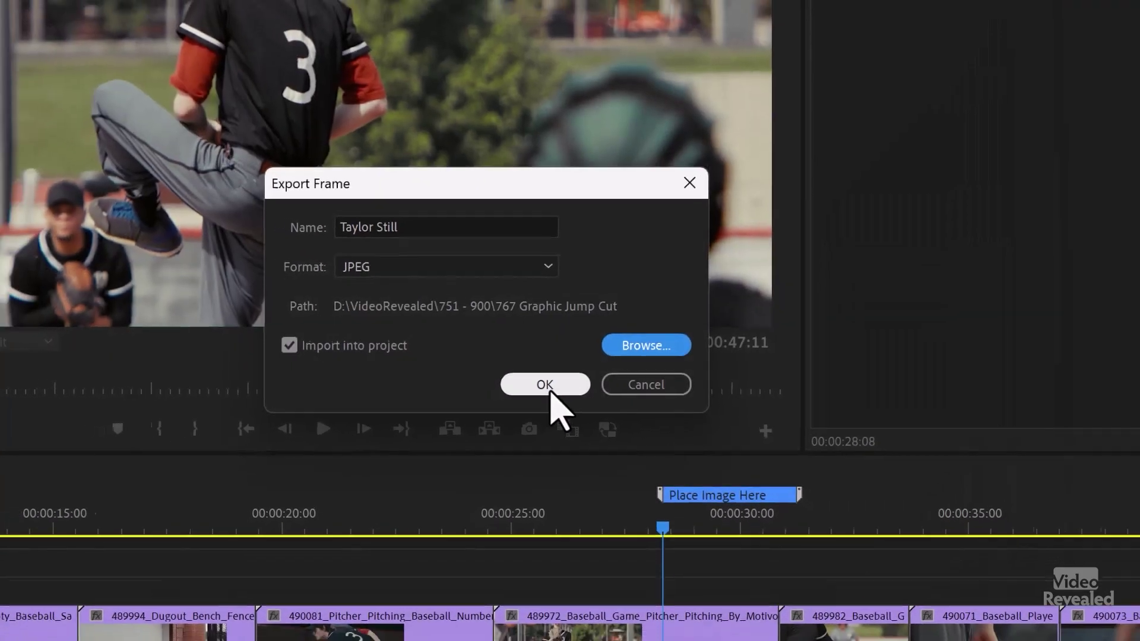
pyautogui.click(549, 388)
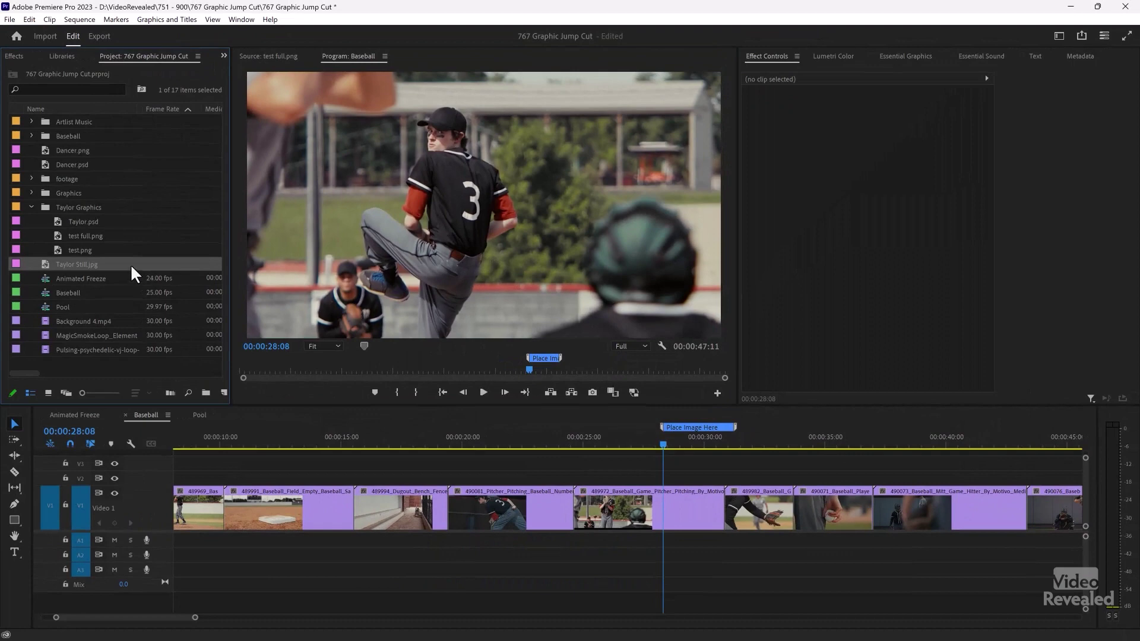
# Step: Collapse the Taylor Graphics bin, preview Taylor Still.jpg, and place it on track V2 starting at the Place Image Here marker
pyautogui.click(32, 207)
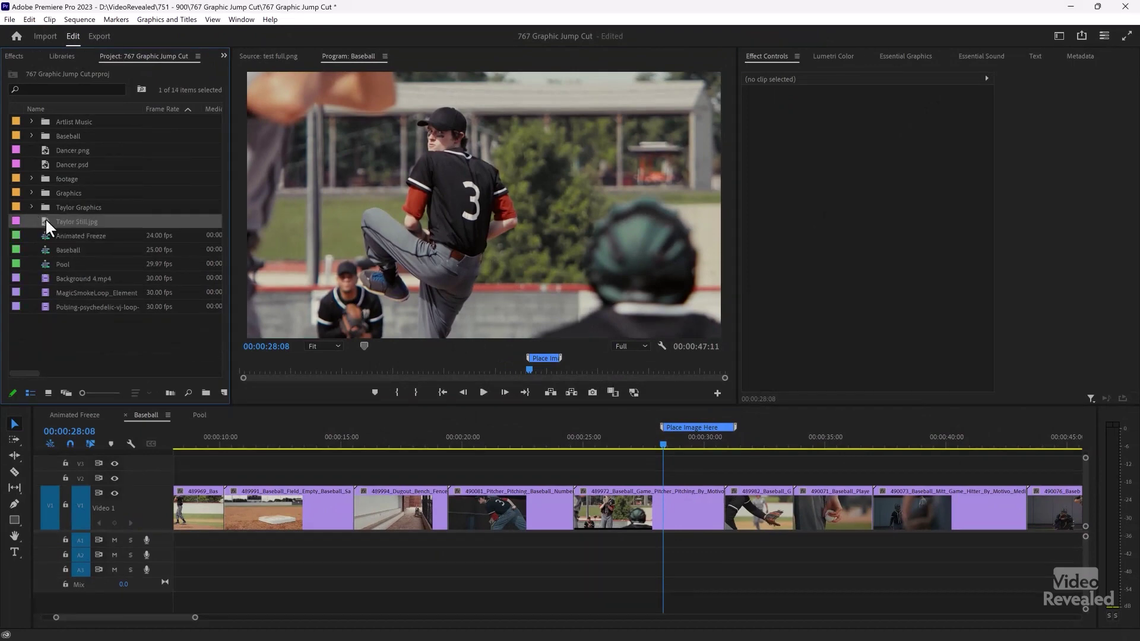
pyautogui.doubleClick(45, 220)
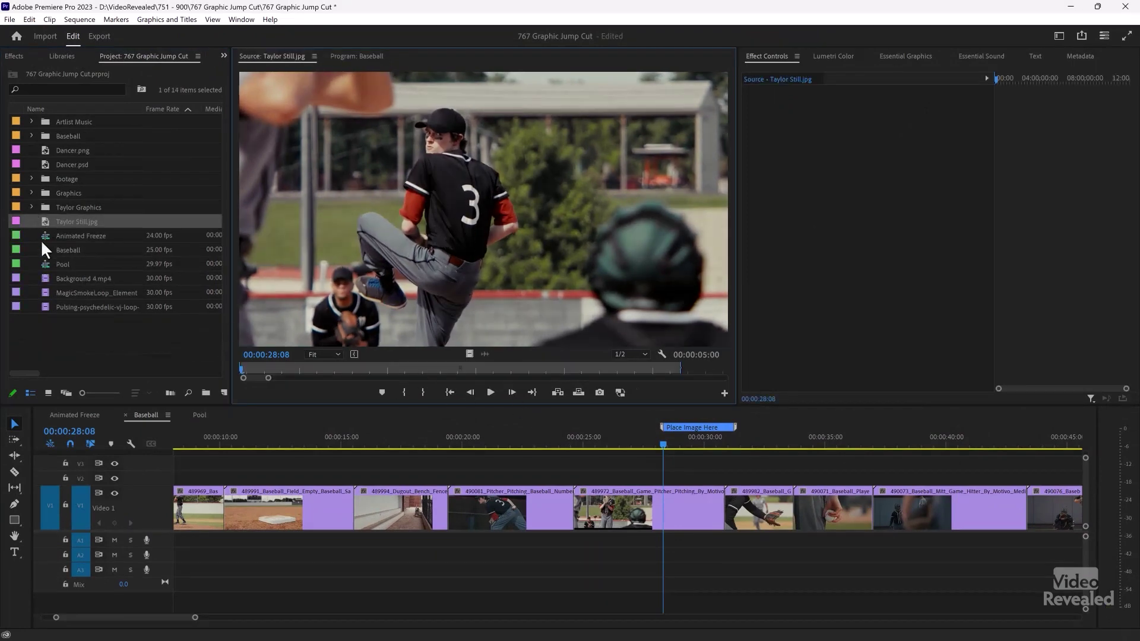
pyautogui.moveTo(45, 227); pyautogui.dragTo(666, 479)
# Step: Play through the pitch and the overlaid still, check the still's end, and return the playhead to 00:00:28:08
pyautogui.click(634, 444)
pyautogui.press('space')
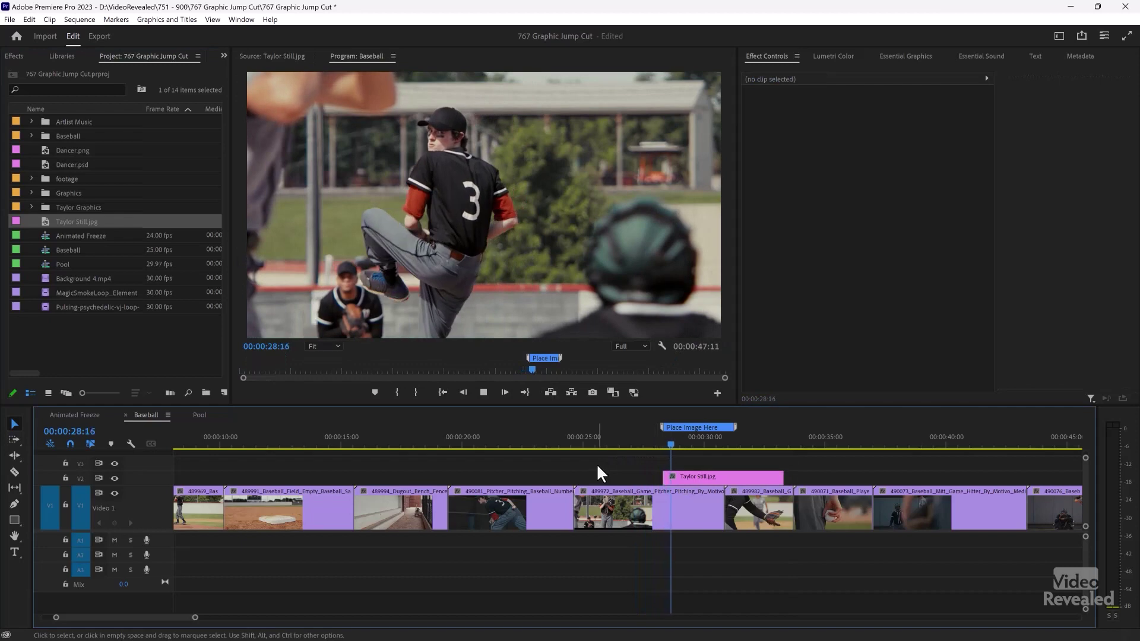
pyautogui.press('space')
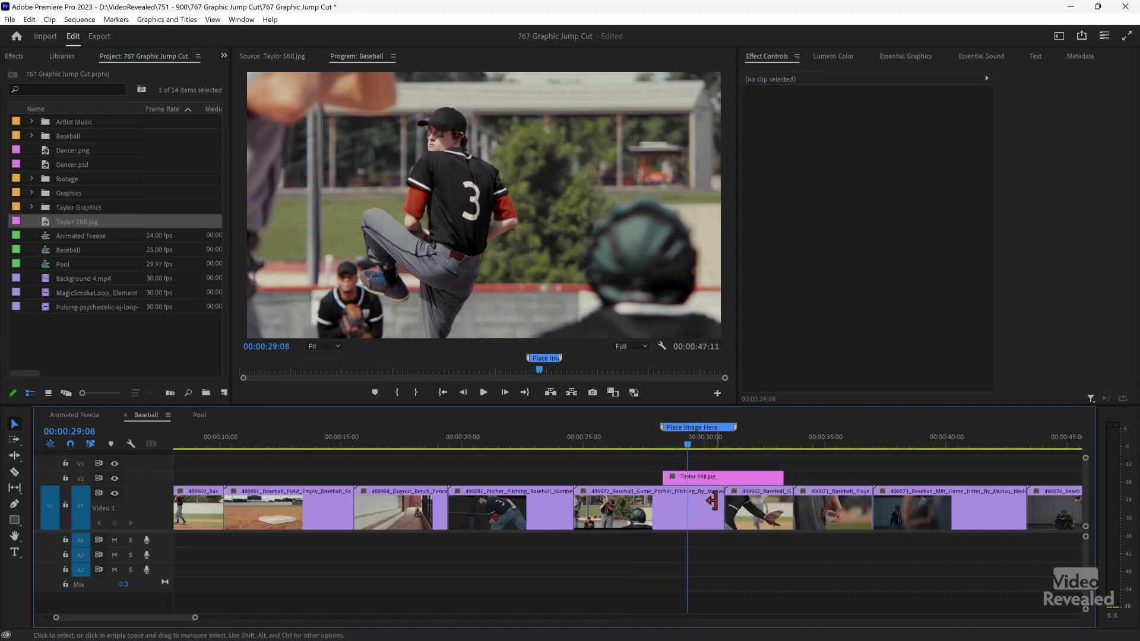
pyautogui.moveTo(758, 439); pyautogui.dragTo(780, 440)
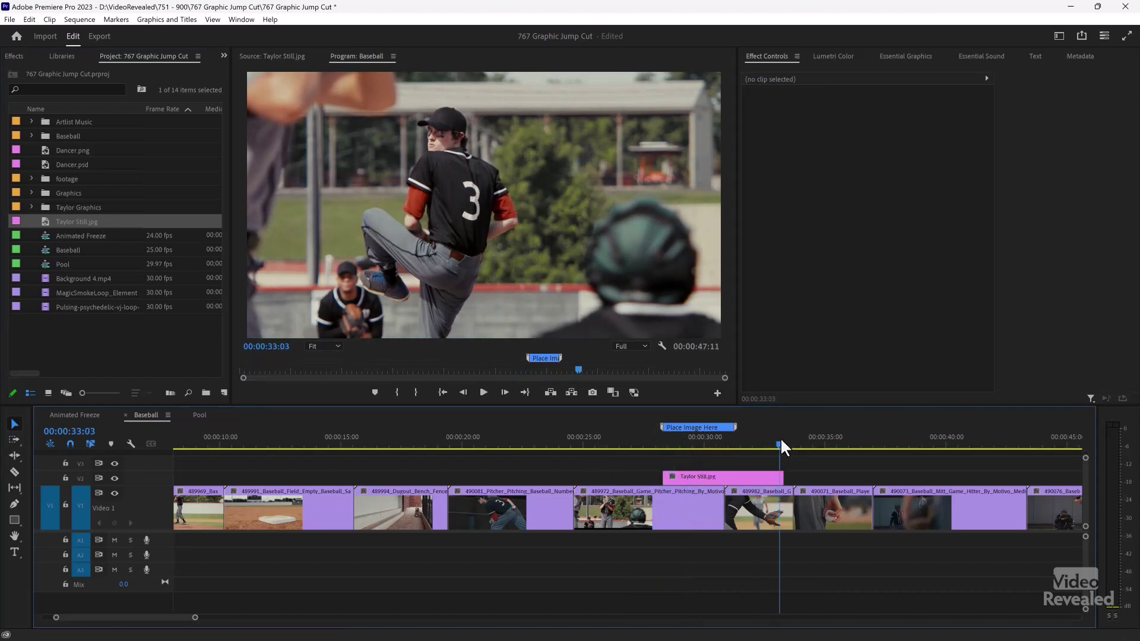
pyautogui.press('space')
pyautogui.click(750, 439)
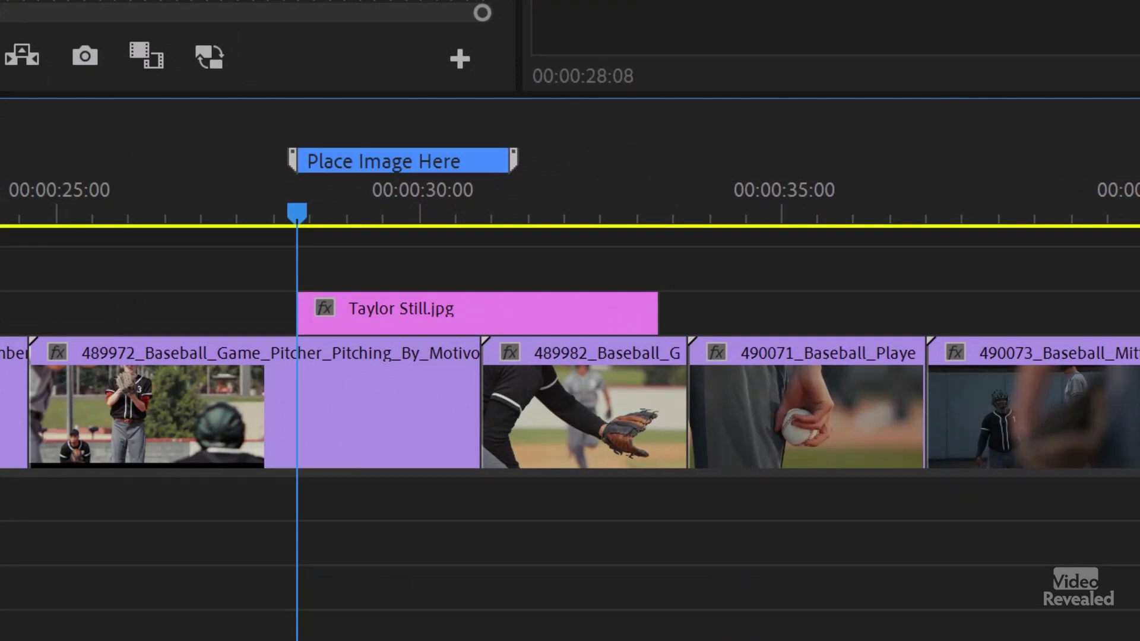
# Step: Split the pitcher clip on V1 with the Razor tool at 00:00:28:08, where the still begins
pyautogui.press('c')
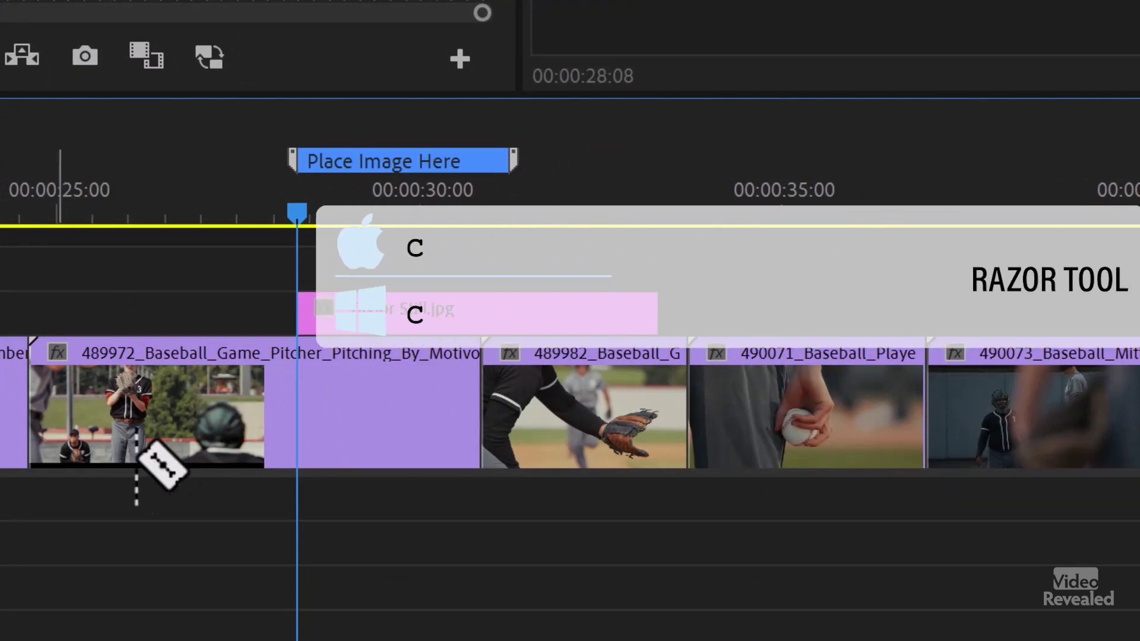
pyautogui.click(301, 405)
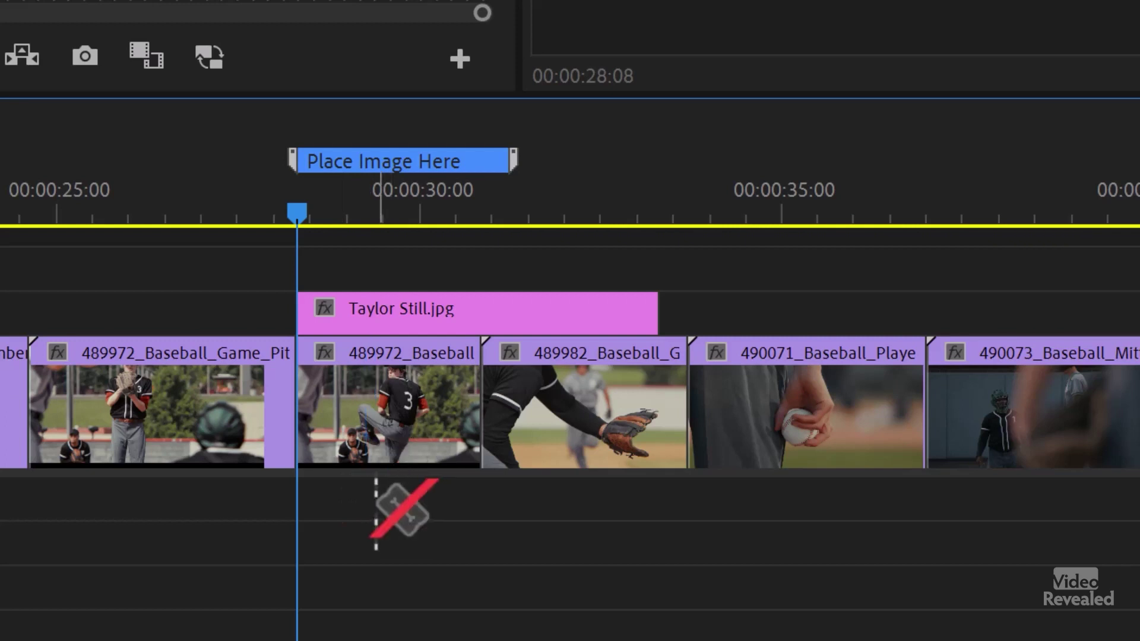
pyautogui.press('v')
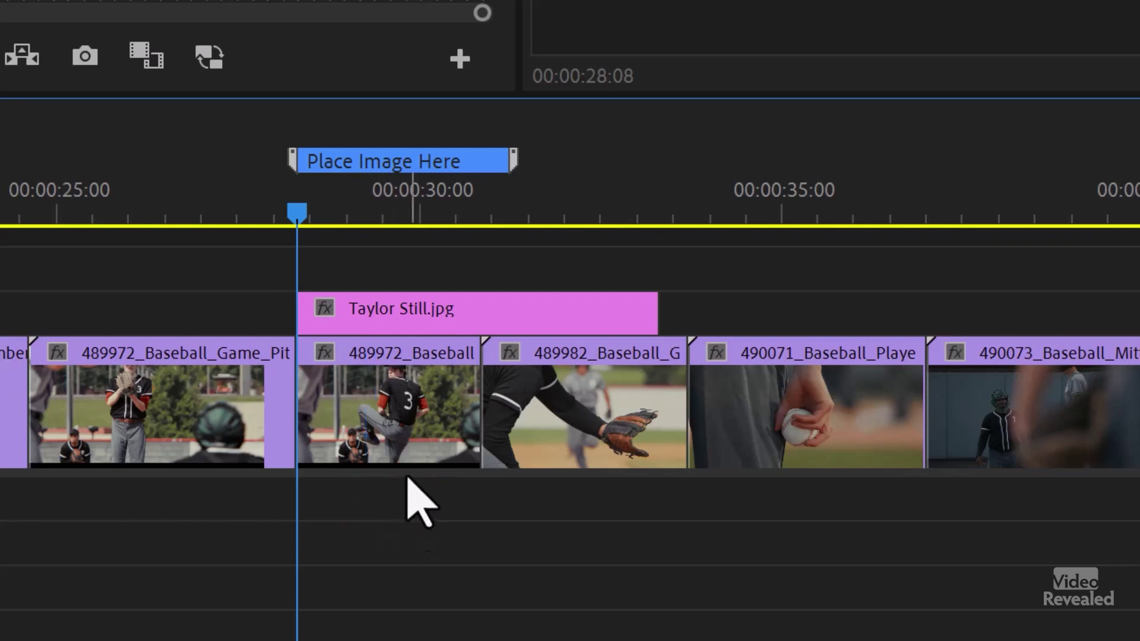
# Step: Select all V1 clips from the cut onward with Track Select Forward and move them to start at the still's end
pyautogui.press('a')
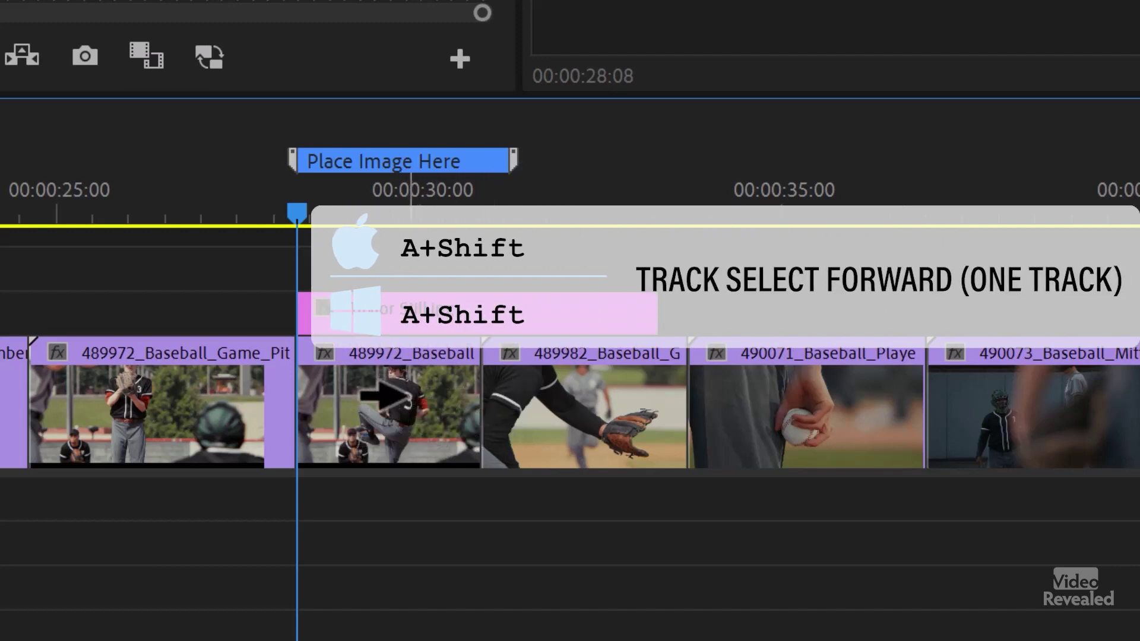
pyautogui.click(386, 410)
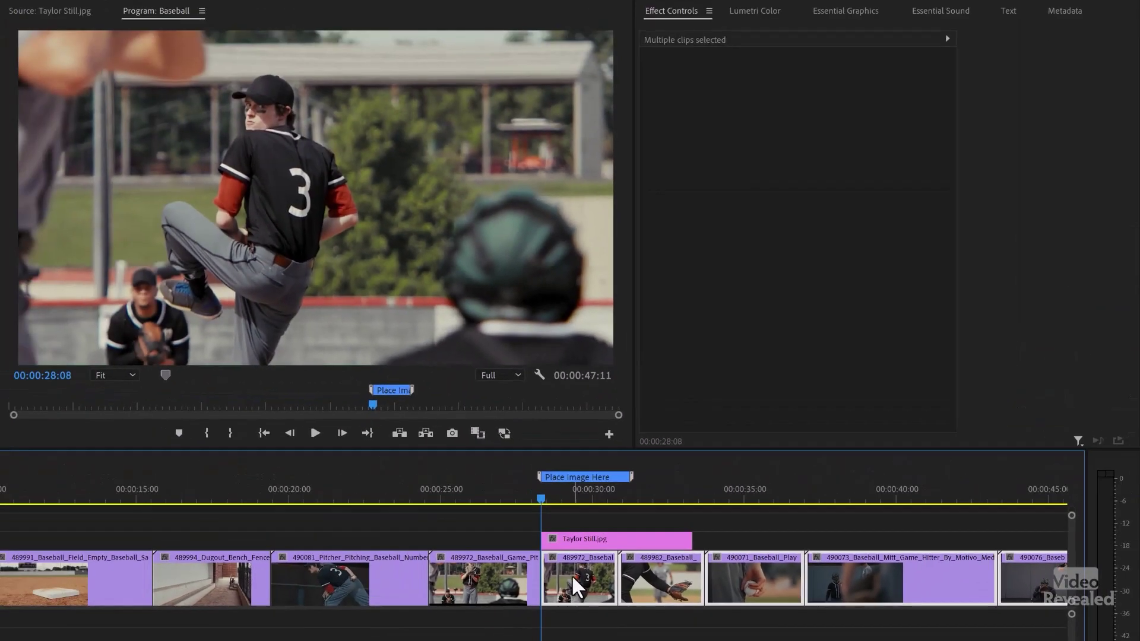
pyautogui.moveTo(557, 569); pyautogui.dragTo(697, 577)
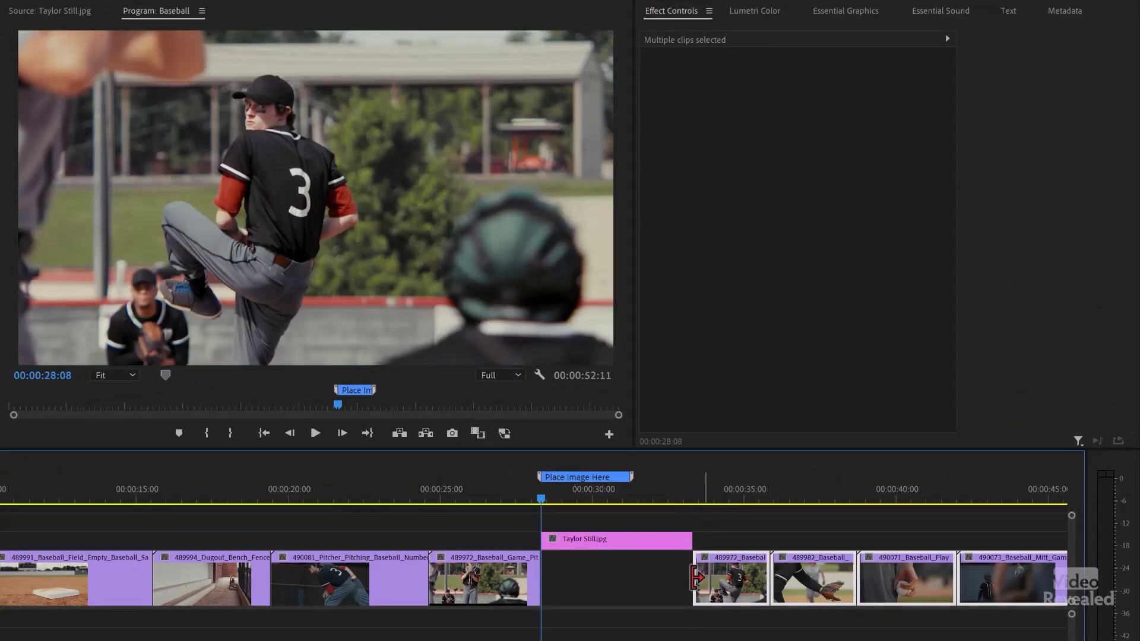
# Step: Play the freeze to judge its length and ripple trim the end of Taylor Still.jpg back to the playhead near 00:00:30:09
pyautogui.press('space')
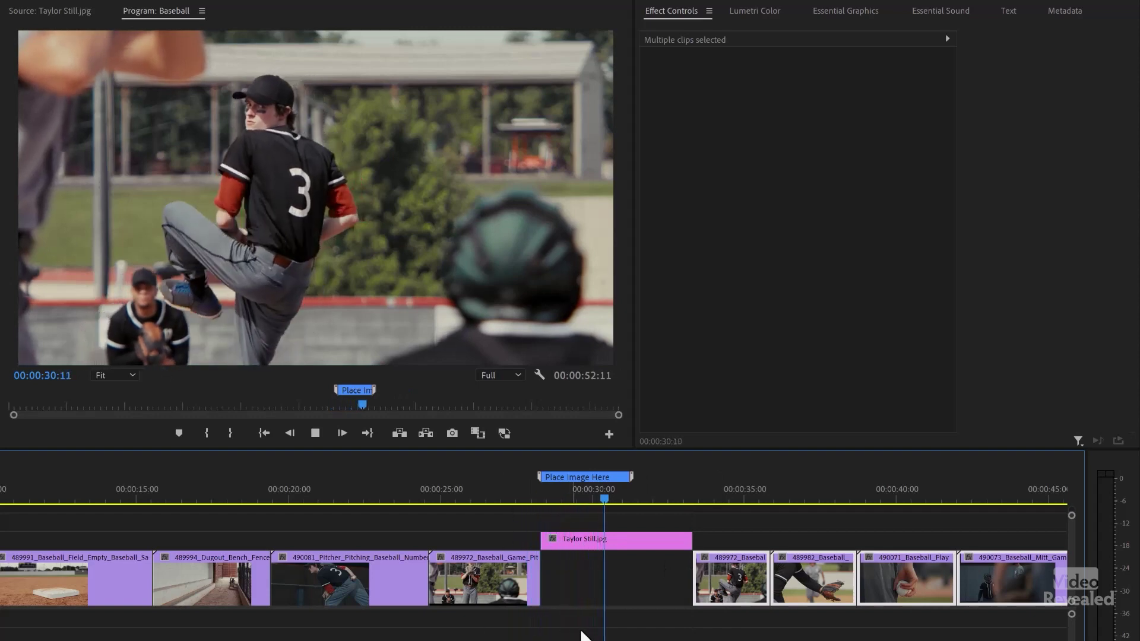
pyautogui.moveTo(537, 501); pyautogui.dragTo(528, 502)
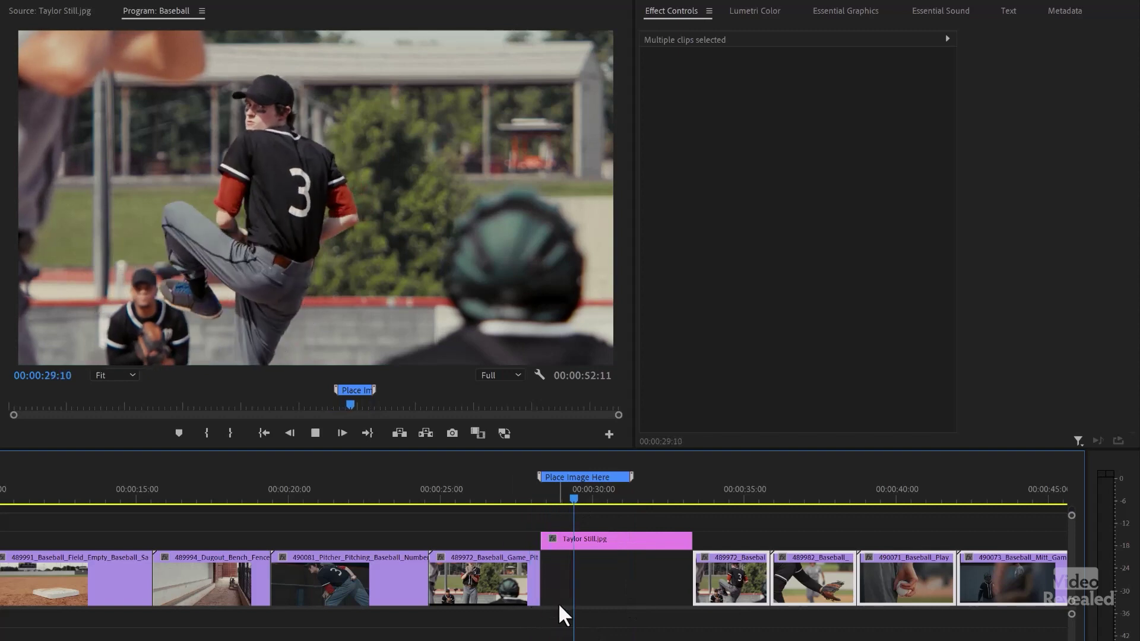
pyautogui.press('space')
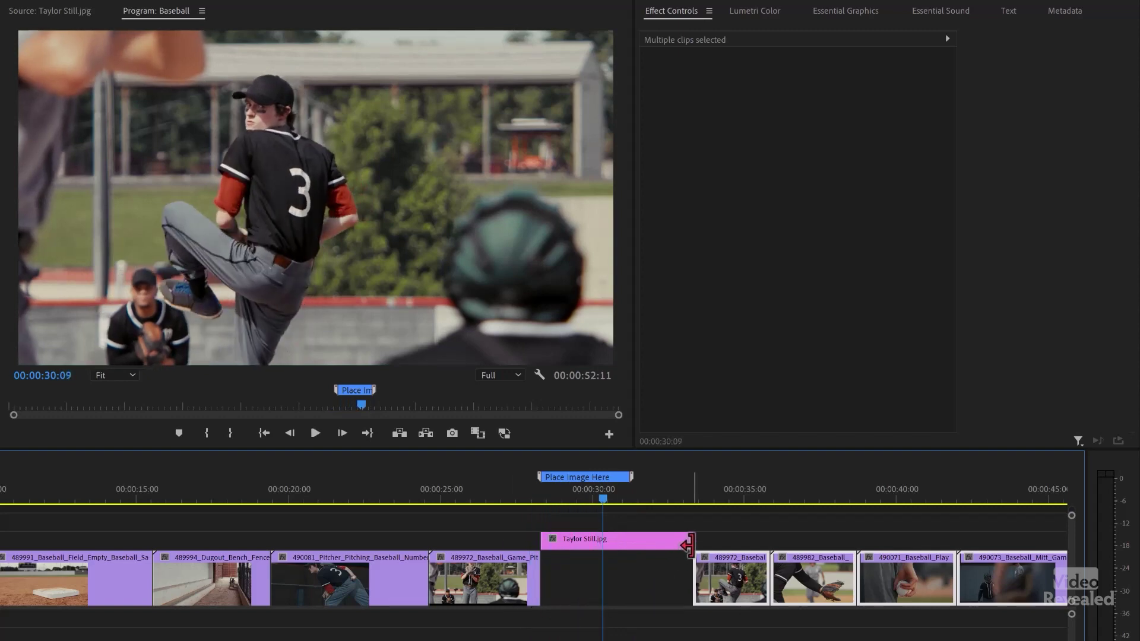
pyautogui.moveTo(689, 540); pyautogui.dragTo(601, 539)
# Step: Replay the shortened freeze frame from its start and park the playhead within the still at 00:00:29:01
pyautogui.click(537, 497)
pyautogui.press('space')
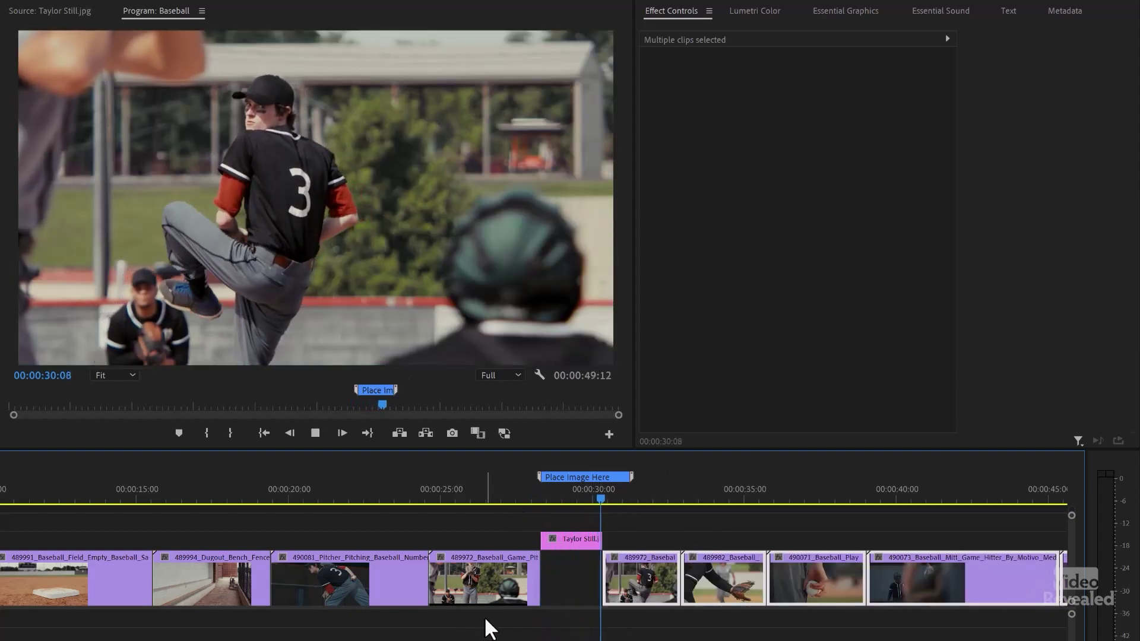
pyautogui.press('space')
pyautogui.click(537, 496)
pyautogui.press('space')
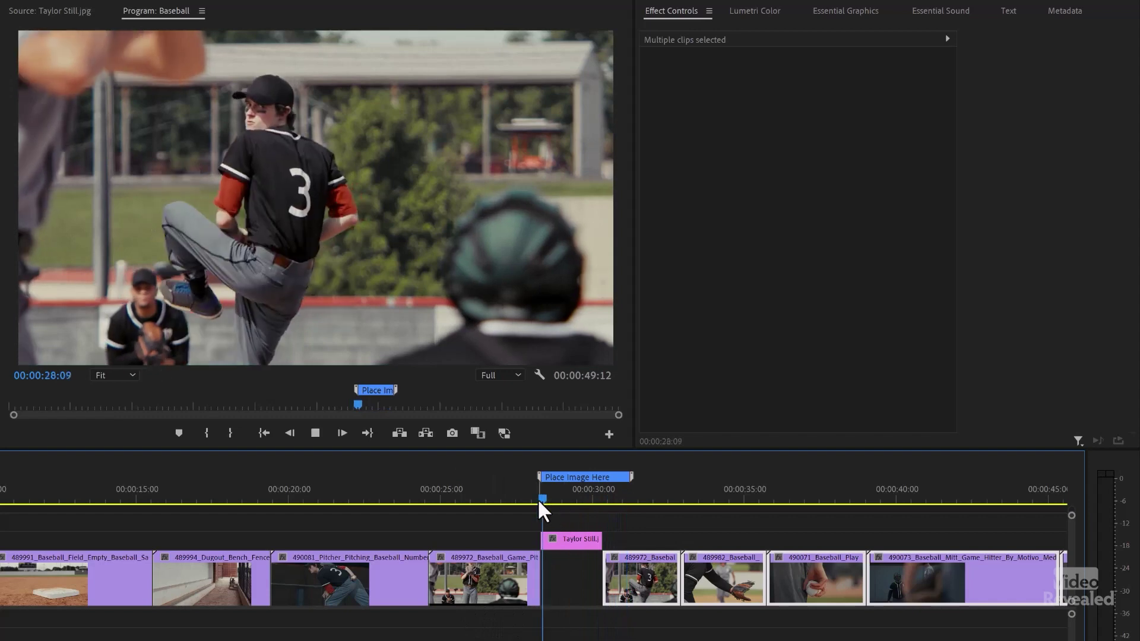
pyautogui.press('space')
pyautogui.moveTo(557, 499)
pyautogui.mouseDown()
pyautogui.moveTo(541, 496)
pyautogui.moveTo(558, 497)
pyautogui.mouseUp()
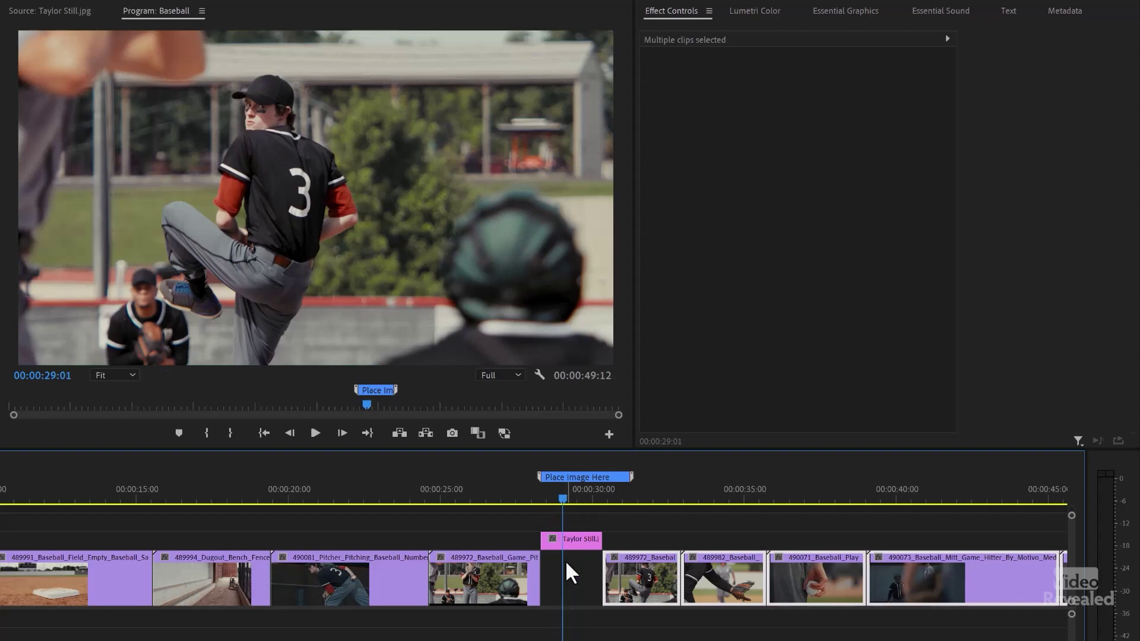
# Step: Open Taylor Still.jpg from the project in Adobe Photoshop for editing
pyautogui.click(571, 539)
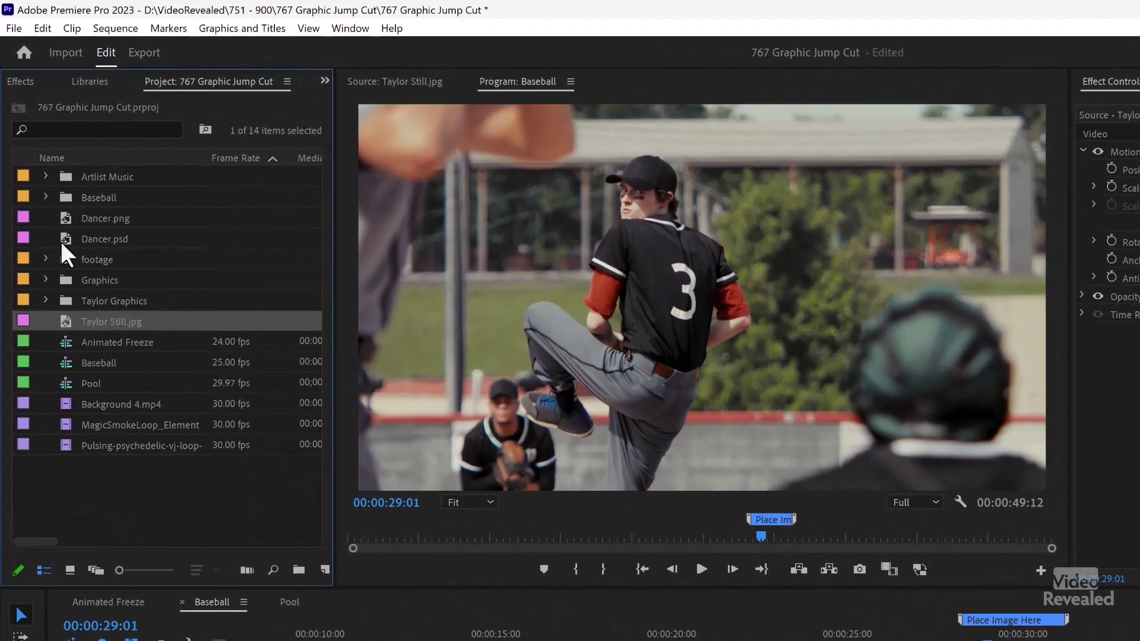
pyautogui.click(47, 29)
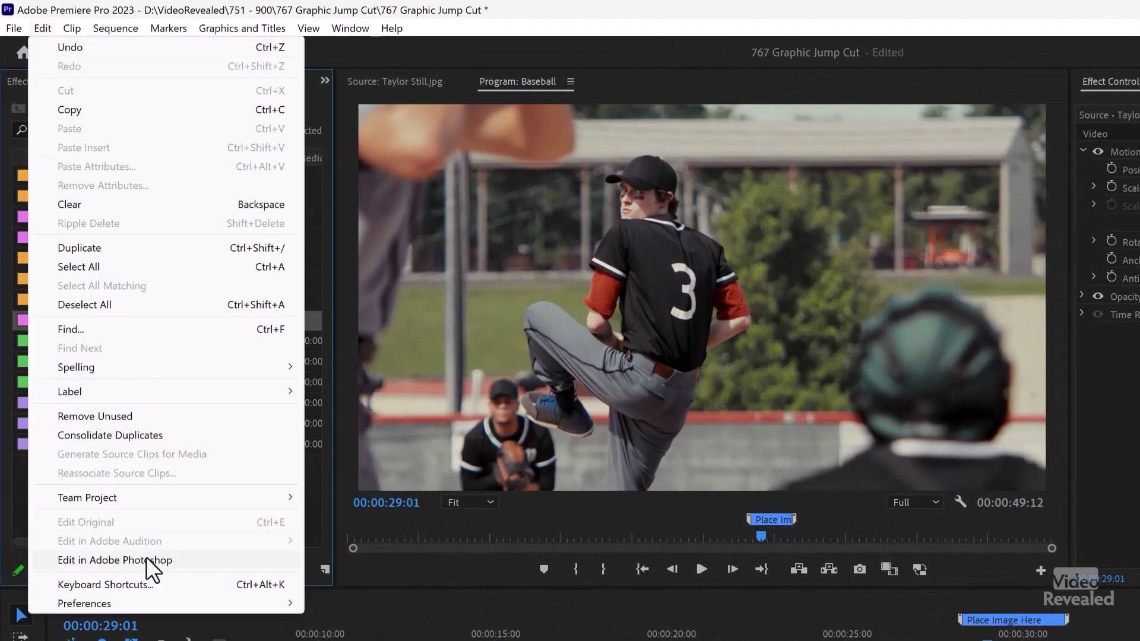
pyautogui.click(191, 557)
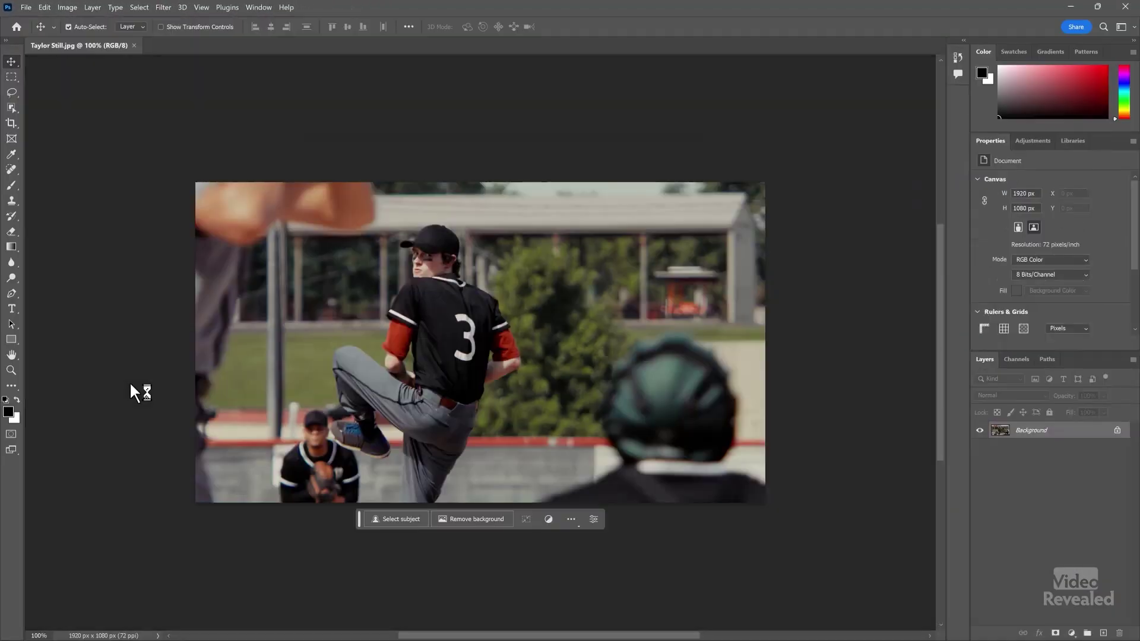
# Step: Undo the automatic background removal and select the pitcher with Select Subject instead
pyautogui.scroll(1, 422, 505)
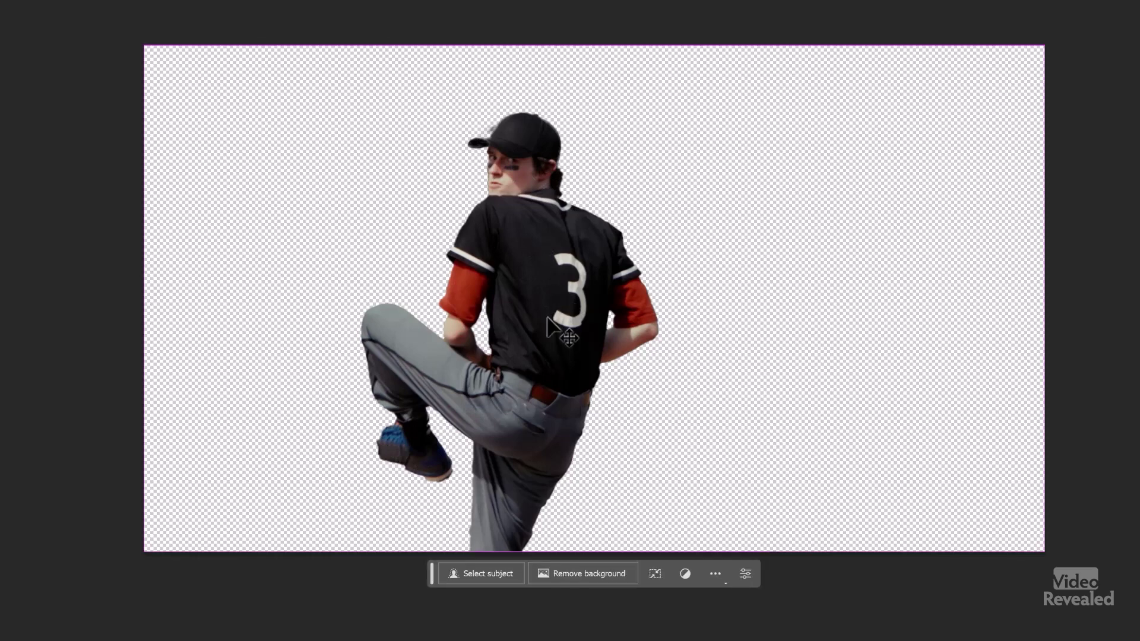
pyautogui.hotkey('ctrl', 'z')
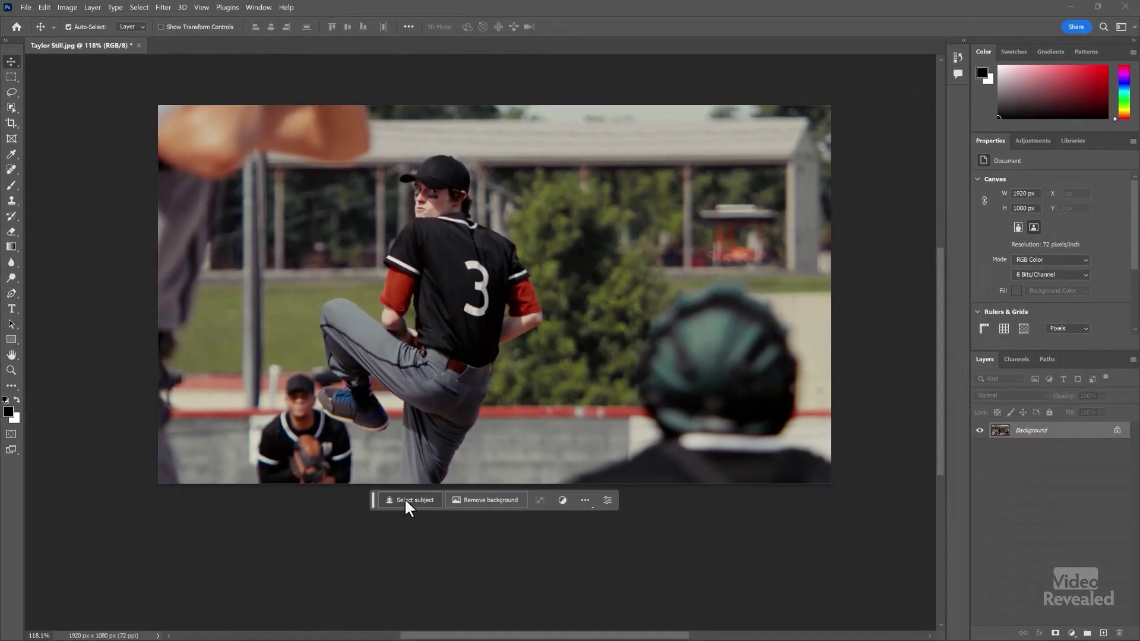
pyautogui.click(408, 500)
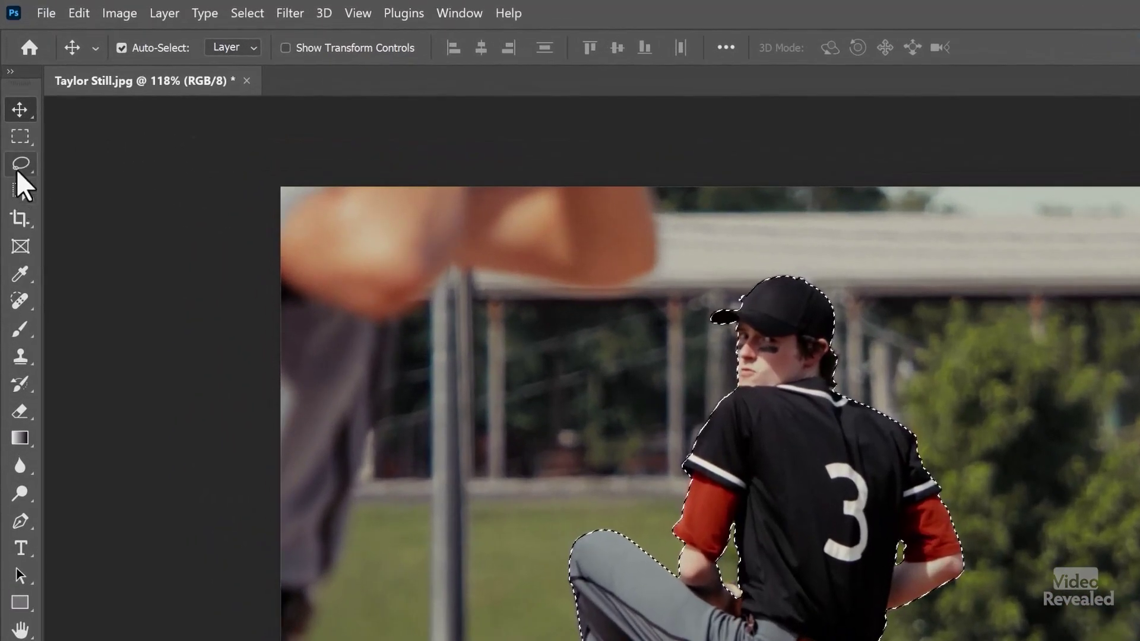
# Step: Switch to the Quick Selection Tool and open the pitcher selection in Select and Mask
pyautogui.click(19, 190)
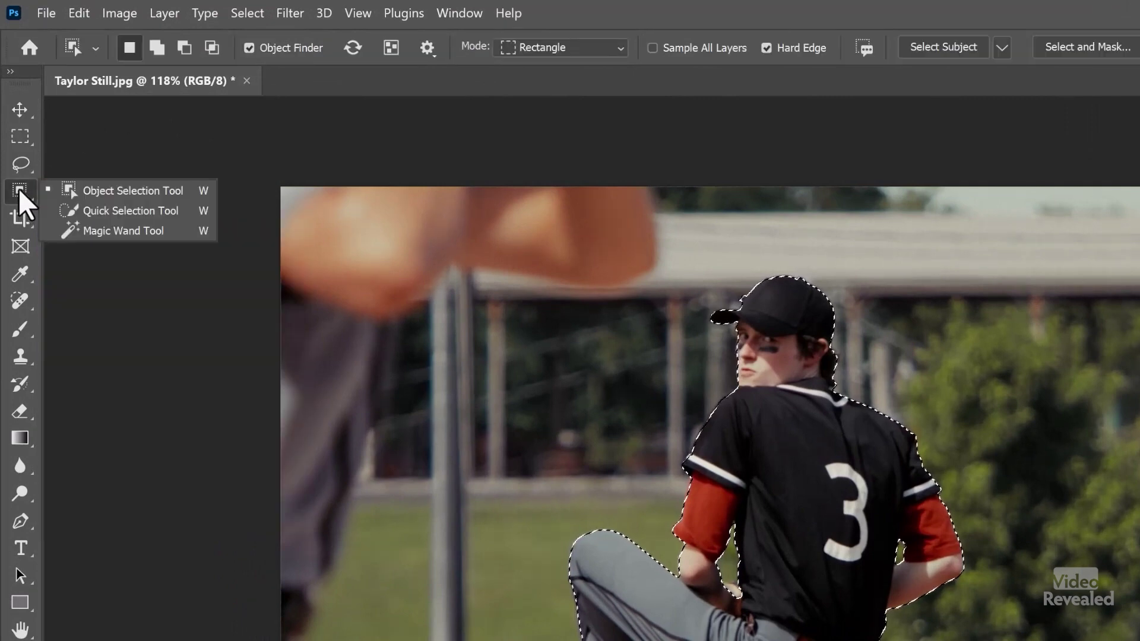
pyautogui.click(95, 211)
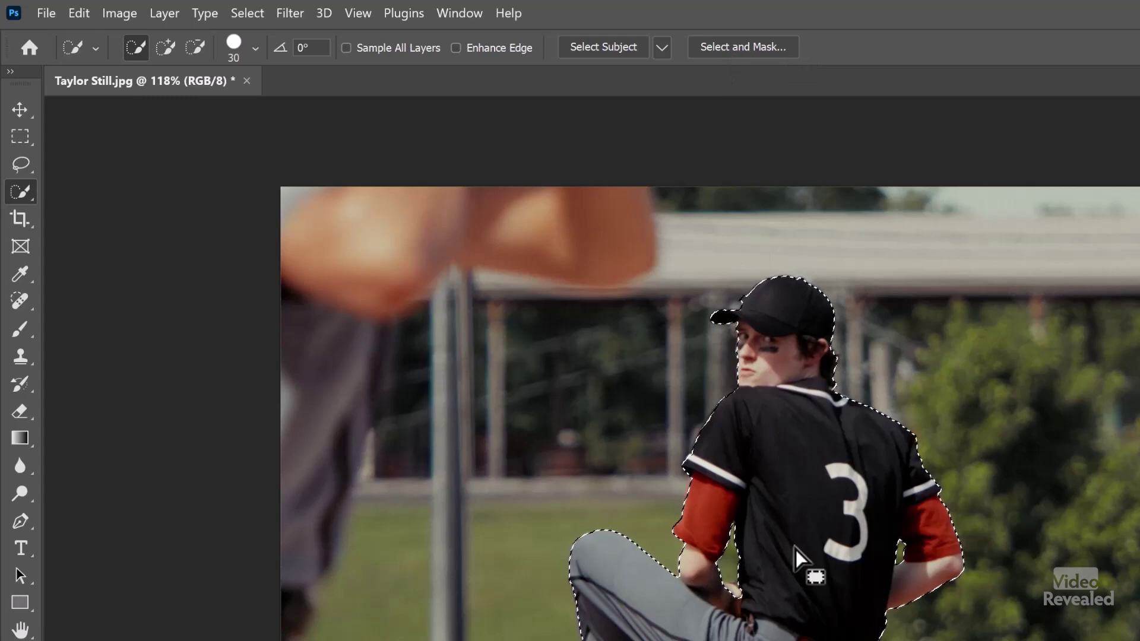
pyautogui.click(736, 46)
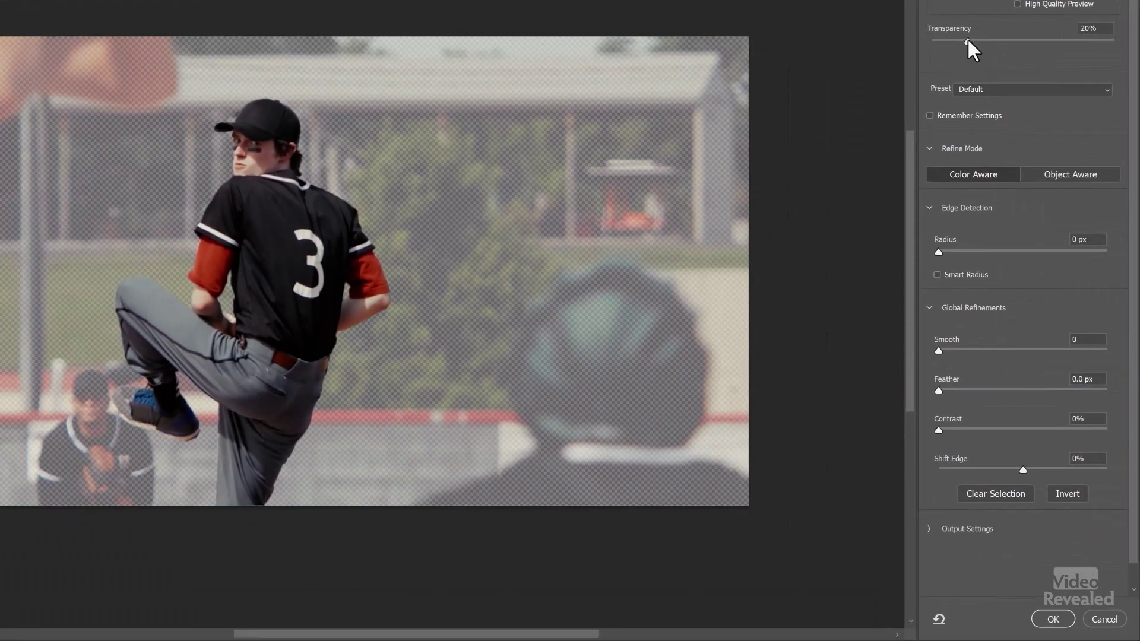
# Step: Set the preview transparency to 100%, check the cutout up close, and set the edge contrast to 15%
pyautogui.moveTo(997, 49); pyautogui.dragTo(1139, 56)
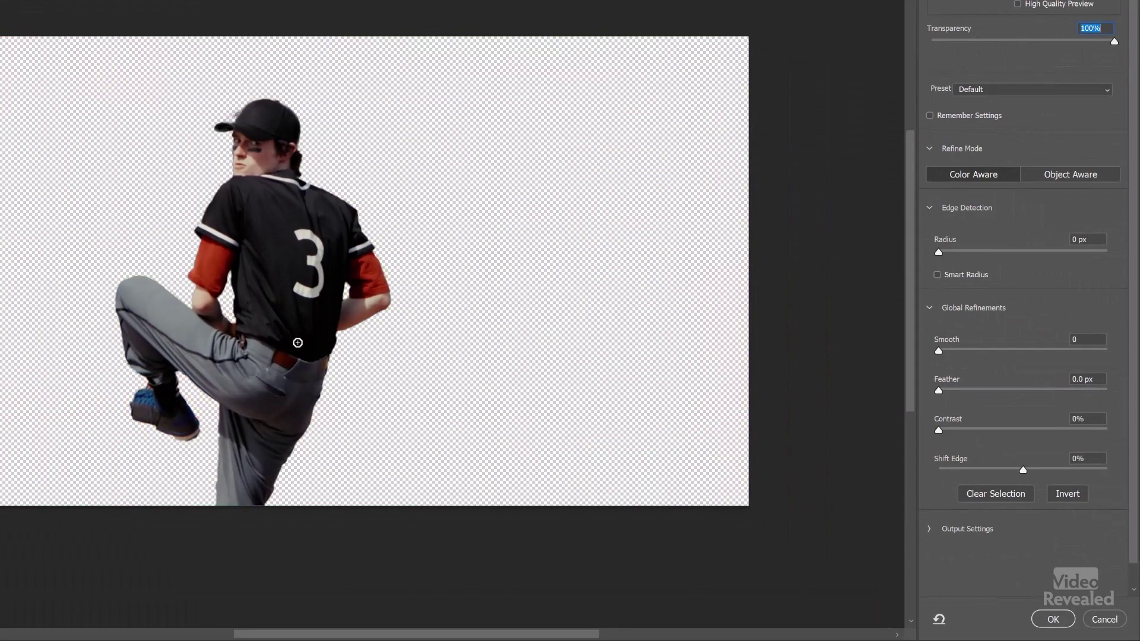
pyautogui.moveTo(236, 330); pyautogui.dragTo(253, 320)
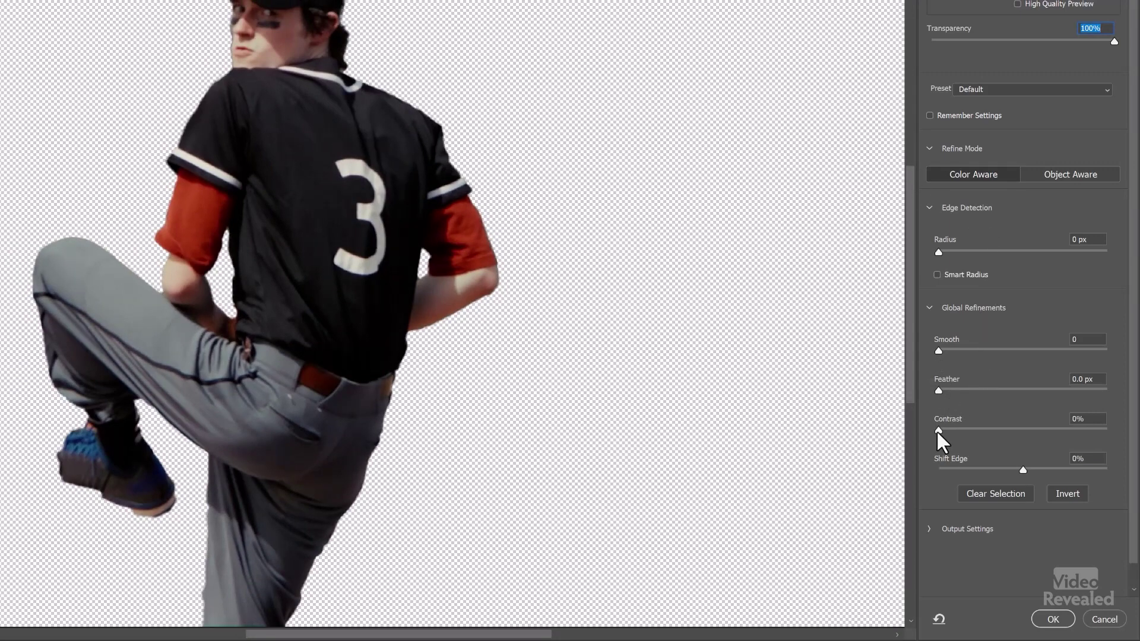
pyautogui.moveTo(962, 428); pyautogui.dragTo(986, 428)
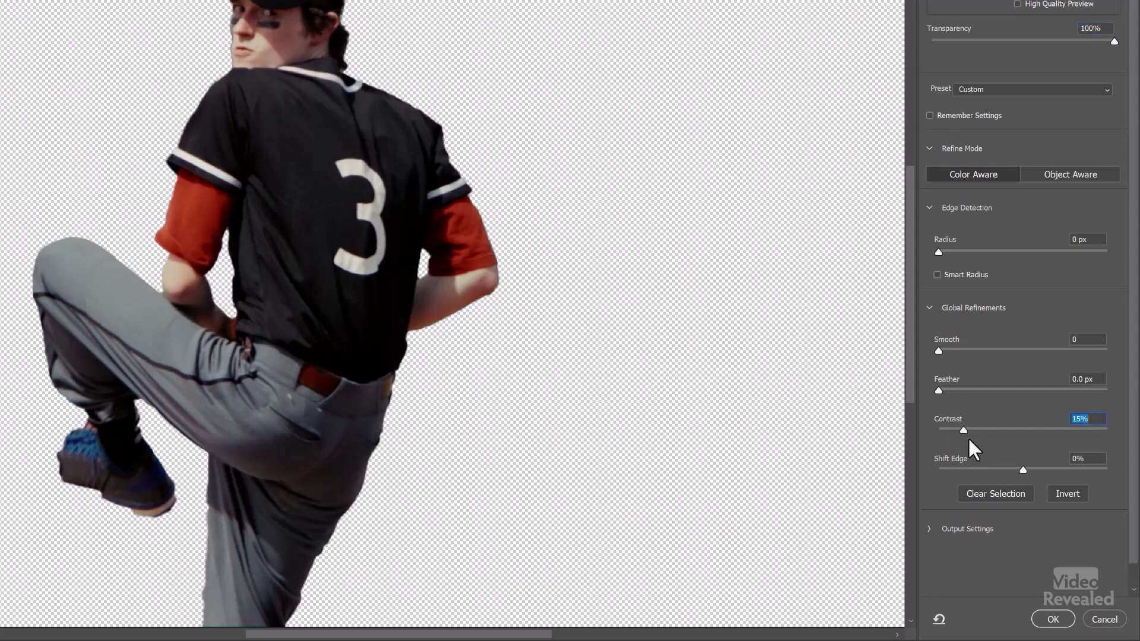
# Step: Set the refined selection to output to a Layer Mask in the output settings
pyautogui.click(929, 529)
pyautogui.scroll(-1, 1030, 537)
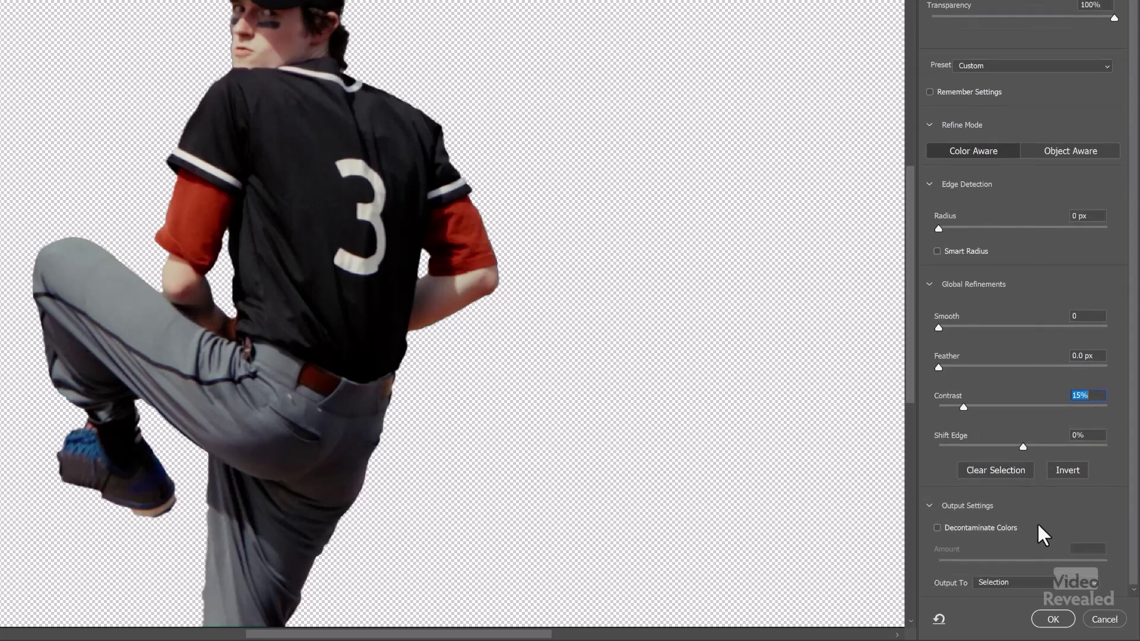
pyautogui.click(1027, 582)
pyautogui.click(1021, 585)
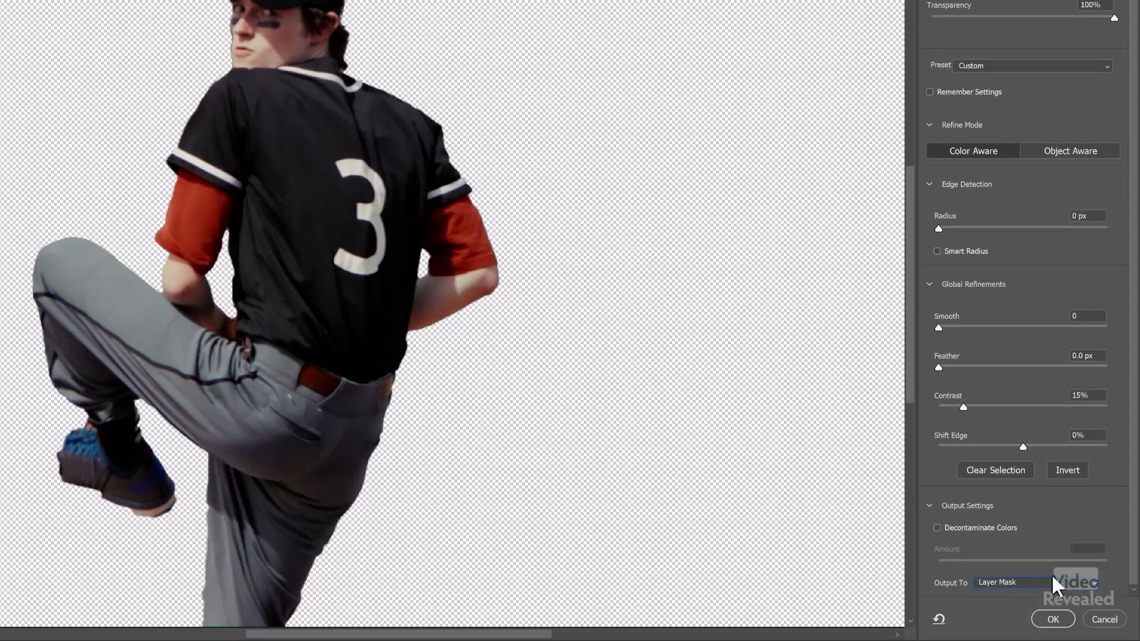
# Step: Enable Remember Settings and apply the refined selection to the pitcher layer
pyautogui.click(1055, 618)
pyautogui.scroll(1, 989, 2)
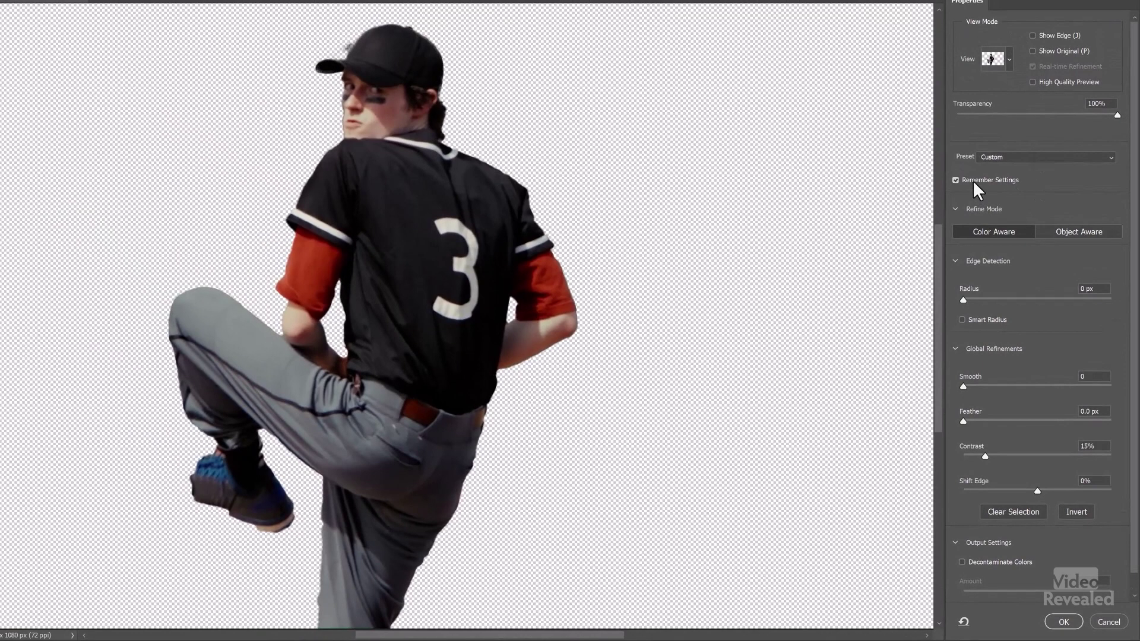
pyautogui.scroll(-1, 1071, 183)
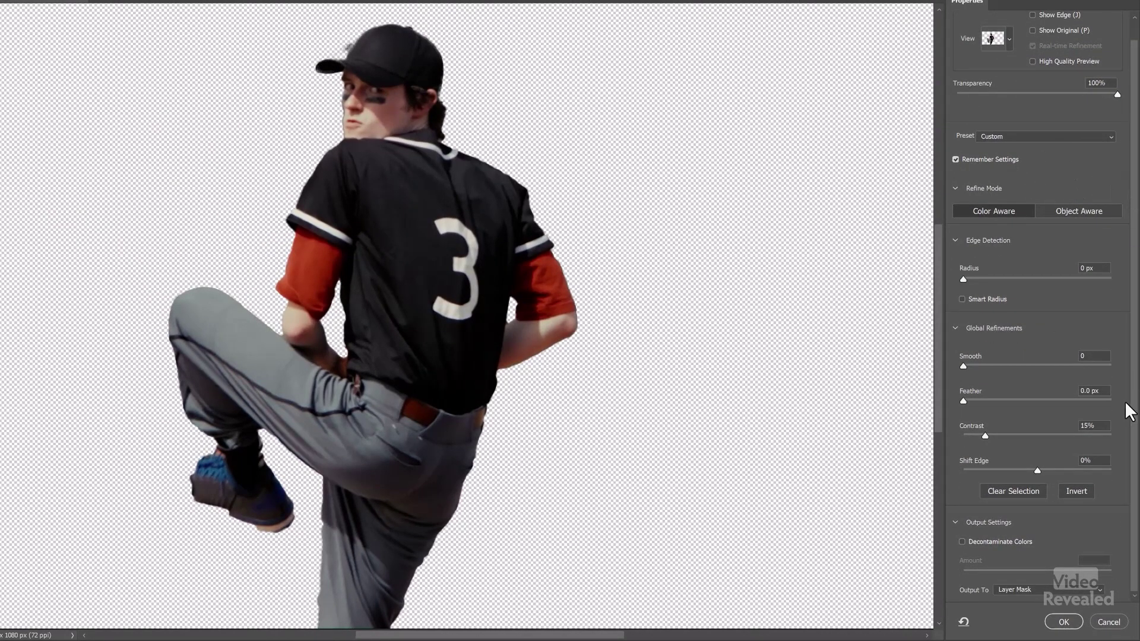
pyautogui.click(1071, 625)
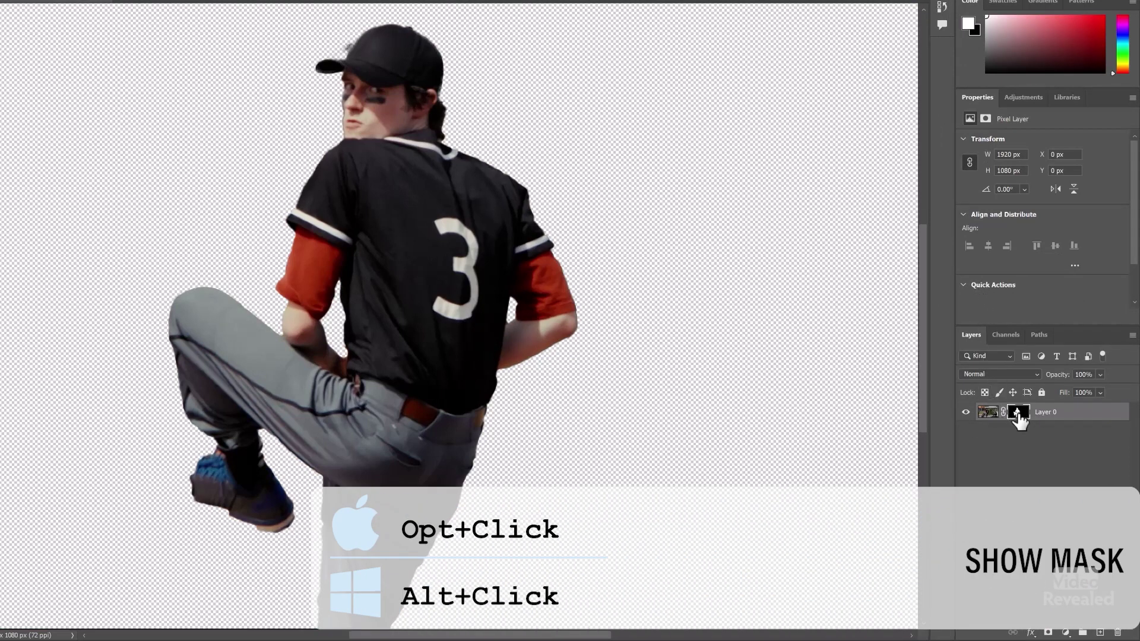
# Step: Inspect the layer mask on its own, and paint out the stray patch above the cap brim in black with a smaller brush
pyautogui.keyDown('alt'); pyautogui.click(1017, 413); pyautogui.keyUp('alt')
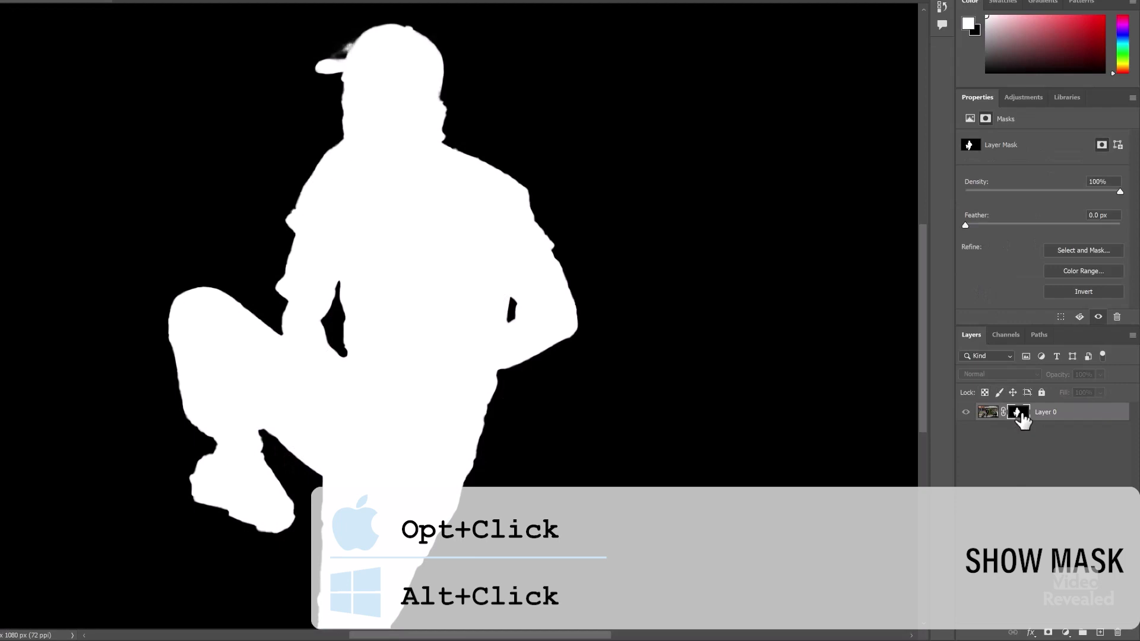
pyautogui.keyDown('alt'); pyautogui.click(1018, 412); pyautogui.keyUp('alt')
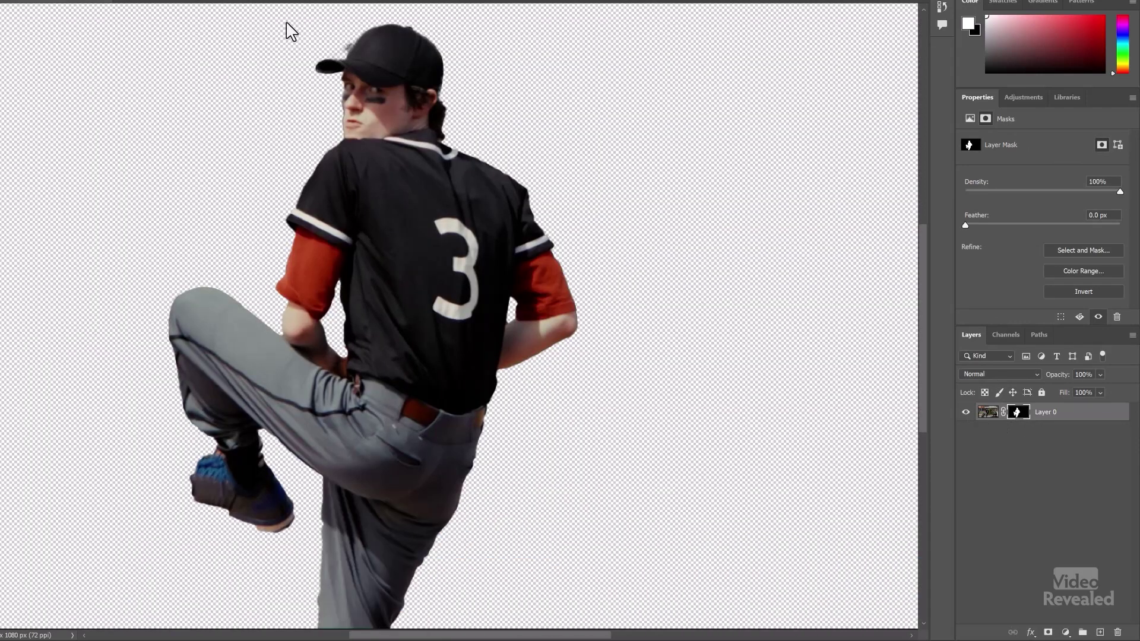
pyautogui.scroll(4, 352, 85)
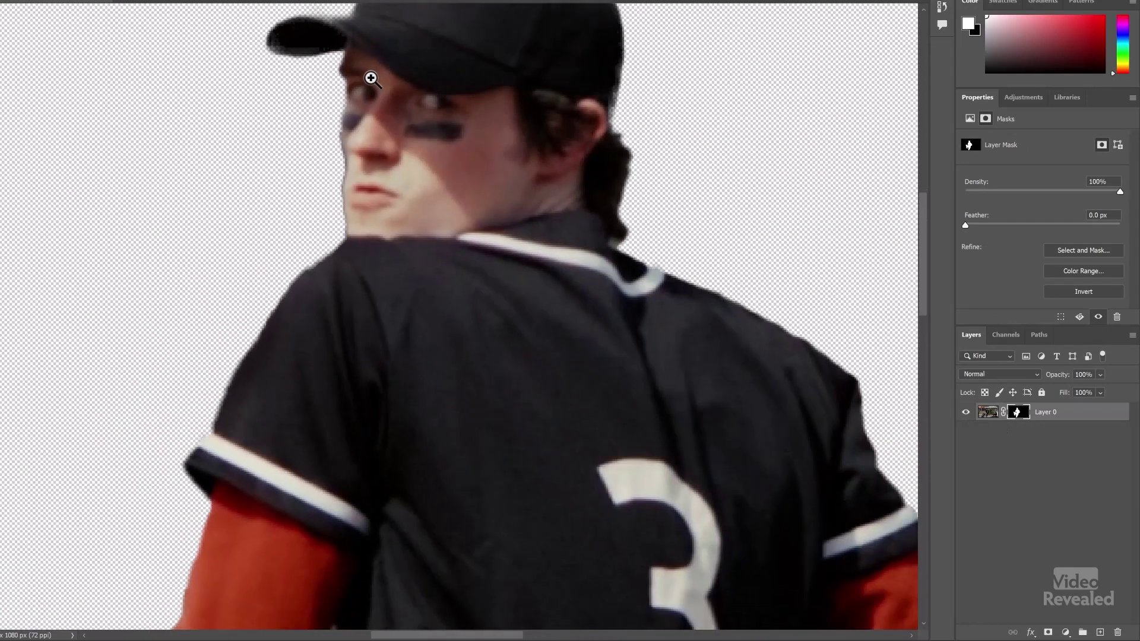
pyautogui.moveTo(374, 79); pyautogui.dragTo(372, 254)
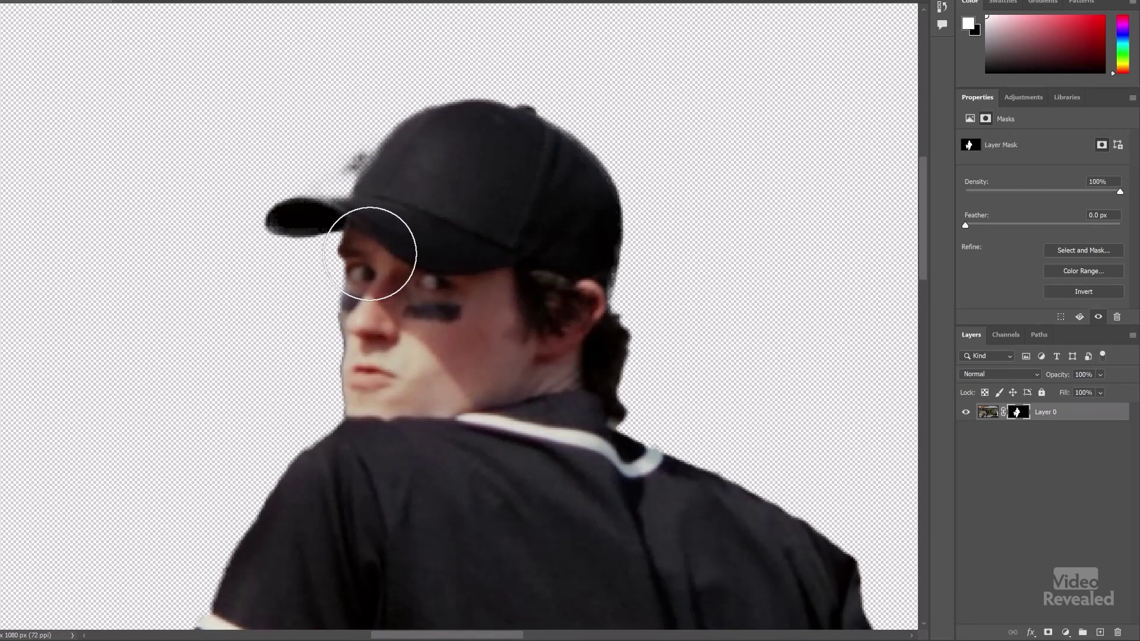
pyautogui.press('[')
pyautogui.press('[')
pyautogui.press('[')
pyautogui.press('[')
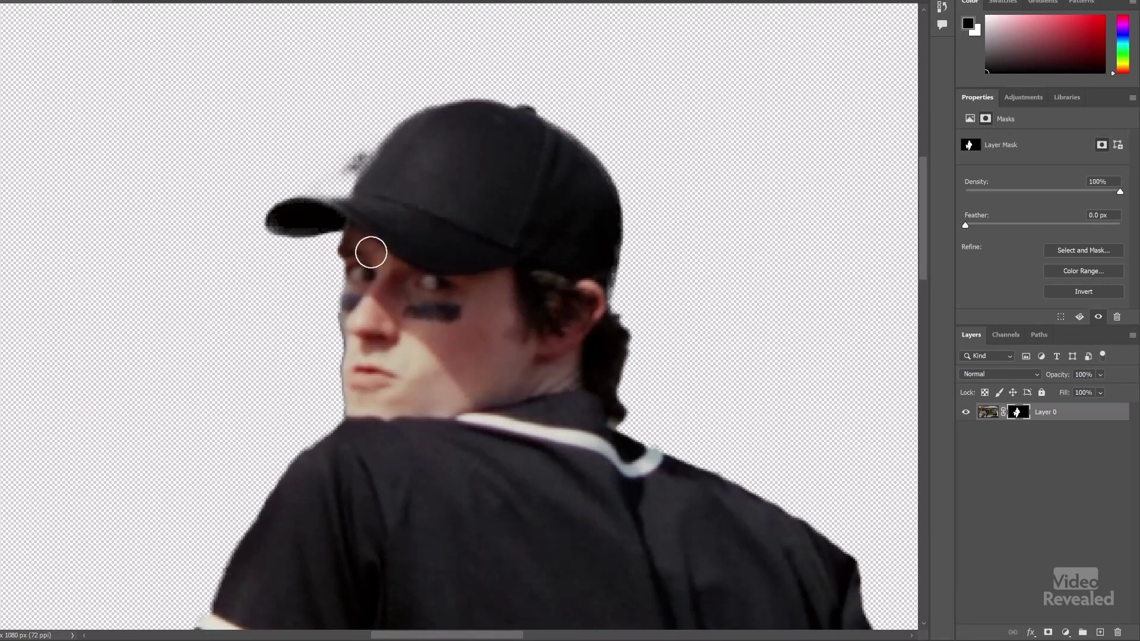
pyautogui.moveTo(366, 143); pyautogui.dragTo(347, 168)
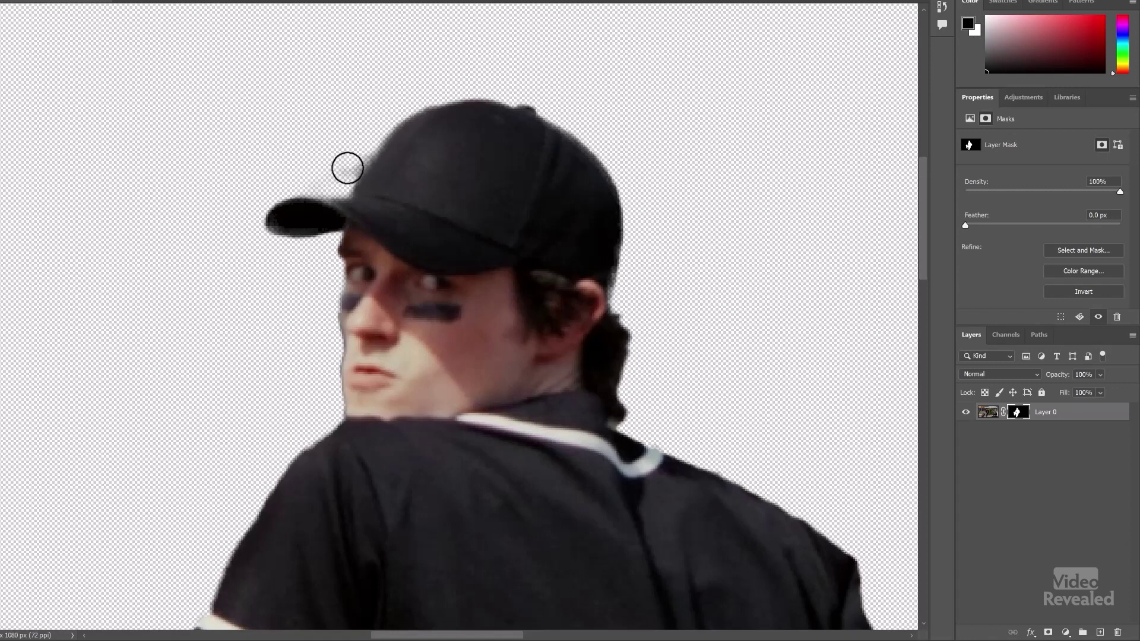
# Step: Adjust the brush size and paint white on the mask to restore the front edge of the cap and its brim
pyautogui.keyDown('alt'); pyautogui.rightClick(345, 159); pyautogui.keyUp('alt')
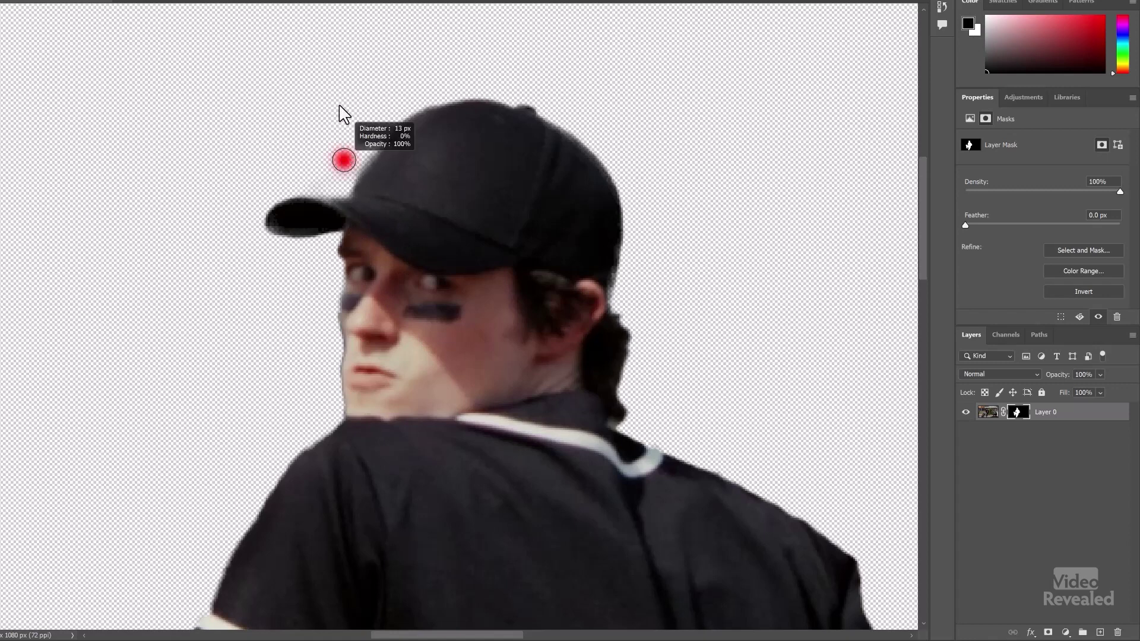
pyautogui.moveTo(339, 106); pyautogui.dragTo(355, 110)
pyautogui.moveTo(353, 6)
pyautogui.mouseDown()
pyautogui.moveTo(356, 141)
pyautogui.moveTo(344, 95)
pyautogui.mouseUp()
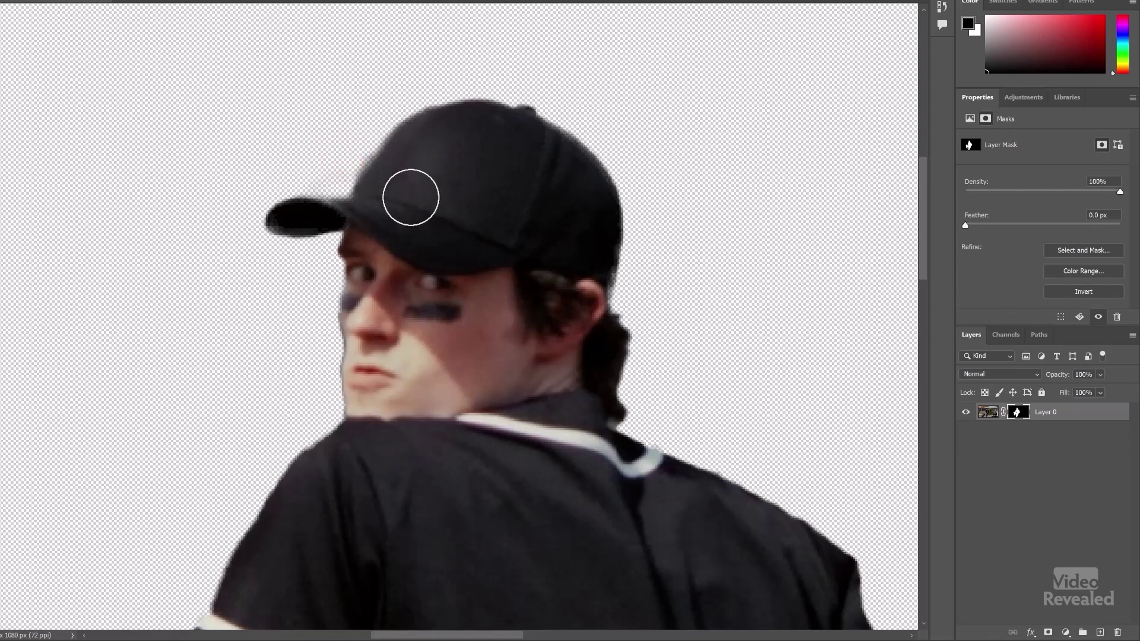
pyautogui.press('x')
pyautogui.moveTo(426, 129)
pyautogui.mouseDown()
pyautogui.moveTo(371, 183)
pyautogui.moveTo(371, 204)
pyautogui.moveTo(384, 209)
pyautogui.mouseUp()
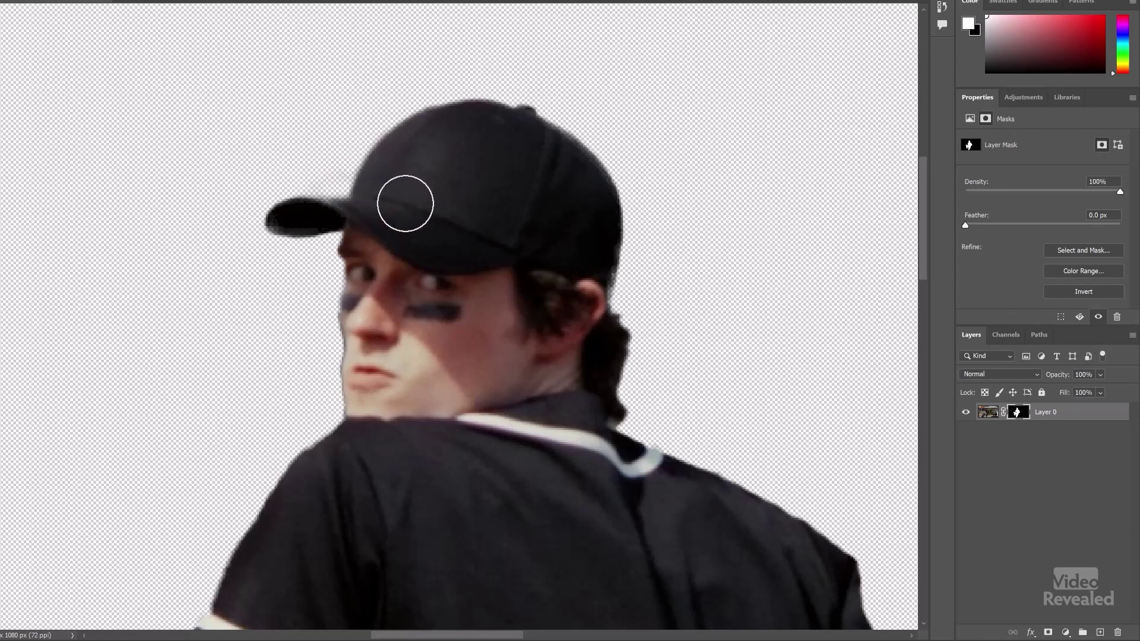
pyautogui.press('z')
pyautogui.press('b')
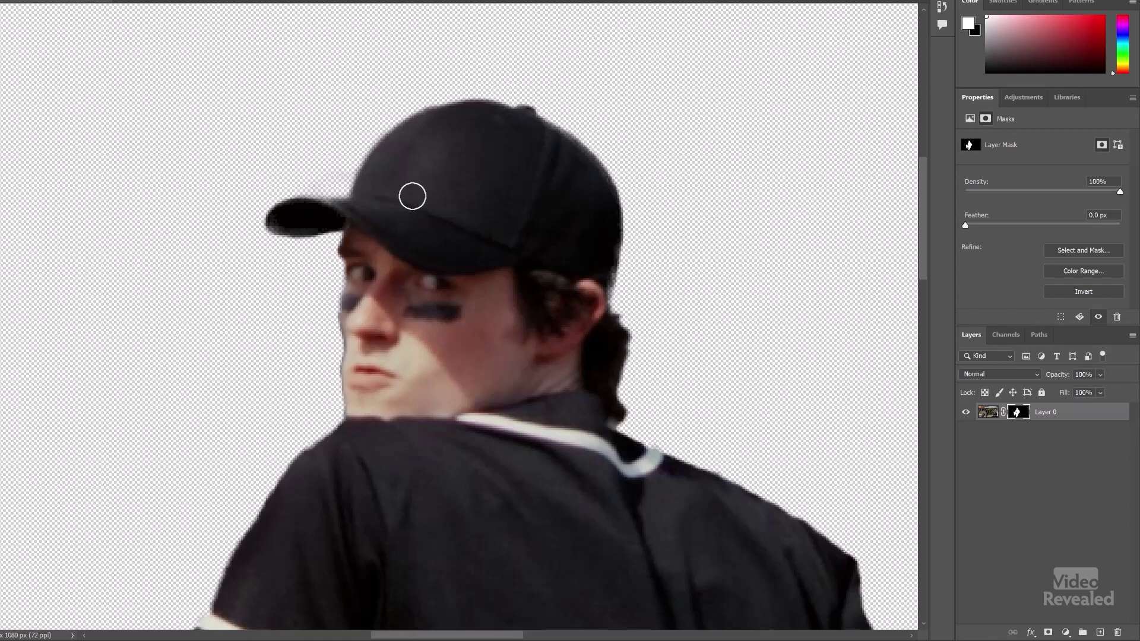
pyautogui.moveTo(357, 206)
pyautogui.mouseDown()
pyautogui.moveTo(297, 204)
pyautogui.moveTo(275, 215)
pyautogui.moveTo(287, 228)
pyautogui.mouseUp()
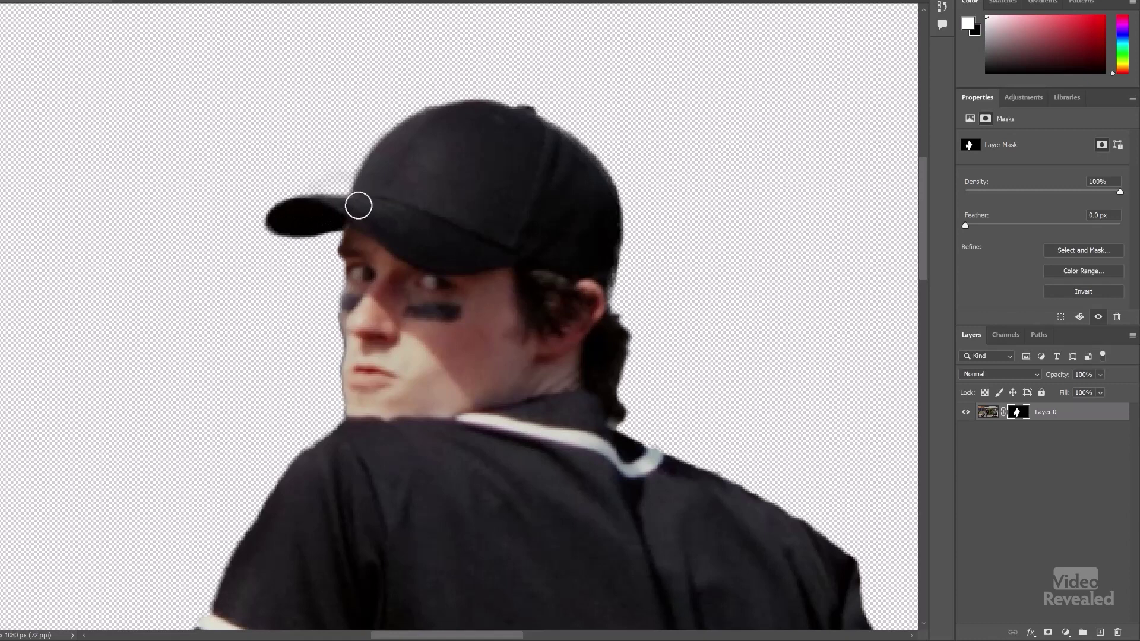
# Step: Disable the layer mask, paint white around the toe of the raised shoe, and re-enable the mask
pyautogui.scroll(-5, 402, 362)
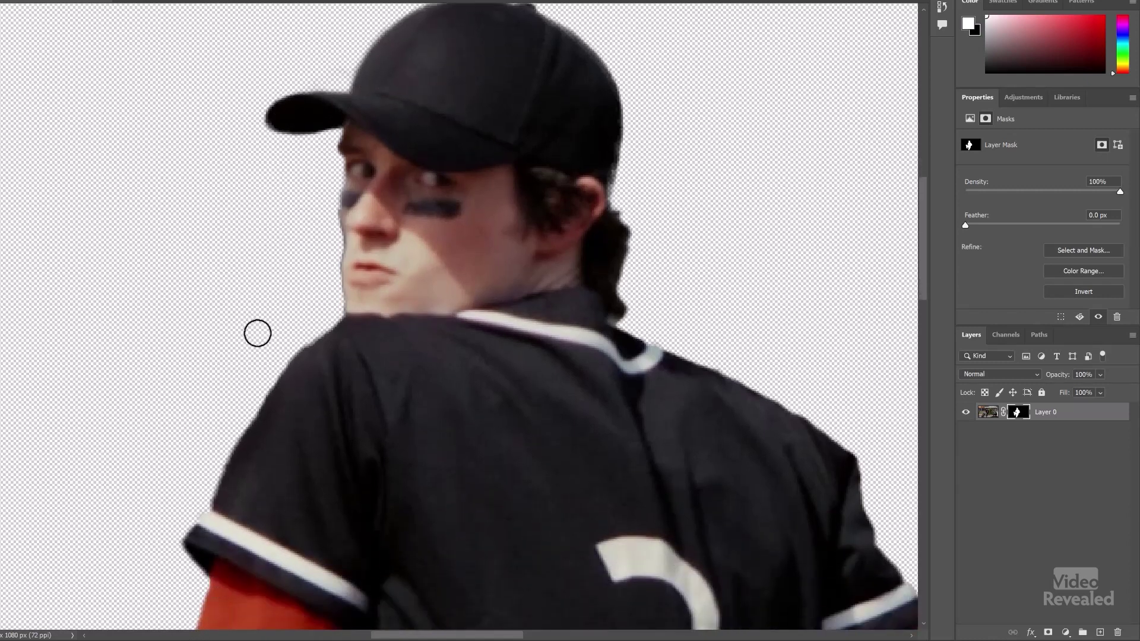
pyautogui.scroll(-1, 257, 333)
pyautogui.scroll(-15, 257, 368)
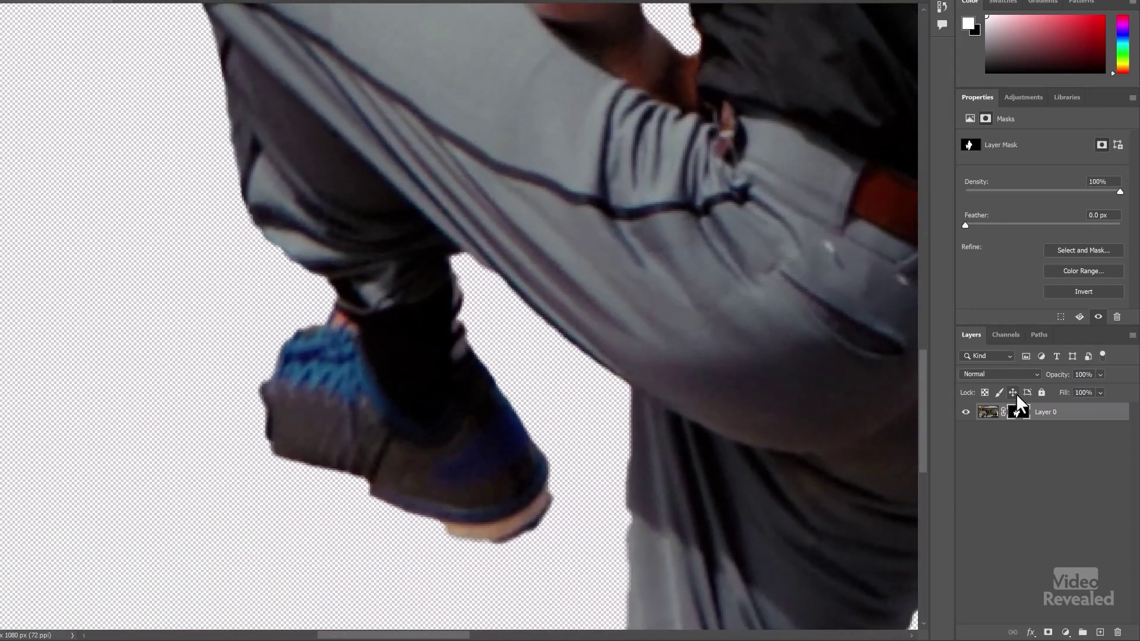
pyautogui.keyDown('alt'); pyautogui.click(1023, 415); pyautogui.keyUp('alt')
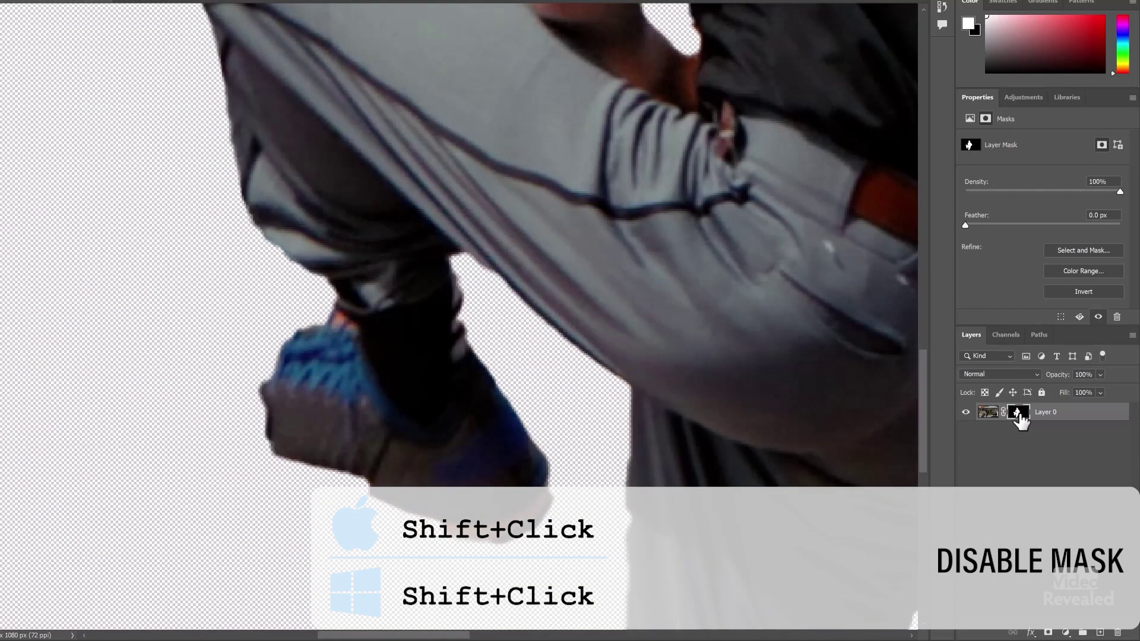
pyautogui.keyDown('shift'); pyautogui.click(1019, 414); pyautogui.keyUp('shift')
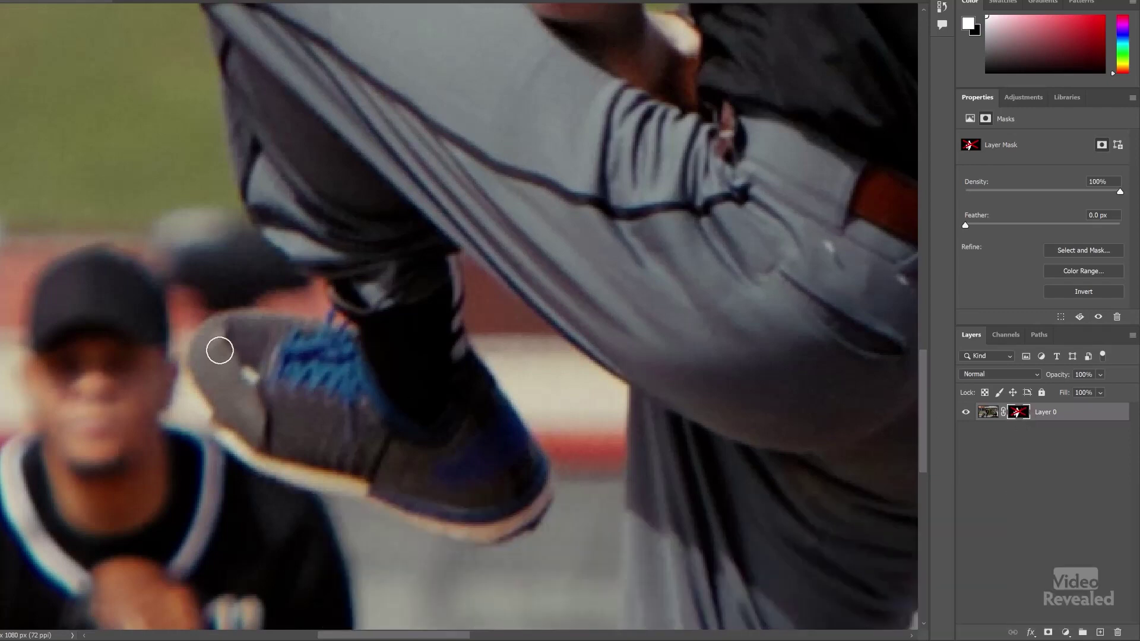
pyautogui.keyDown('shift'); pyautogui.click(1020, 415); pyautogui.keyUp('shift')
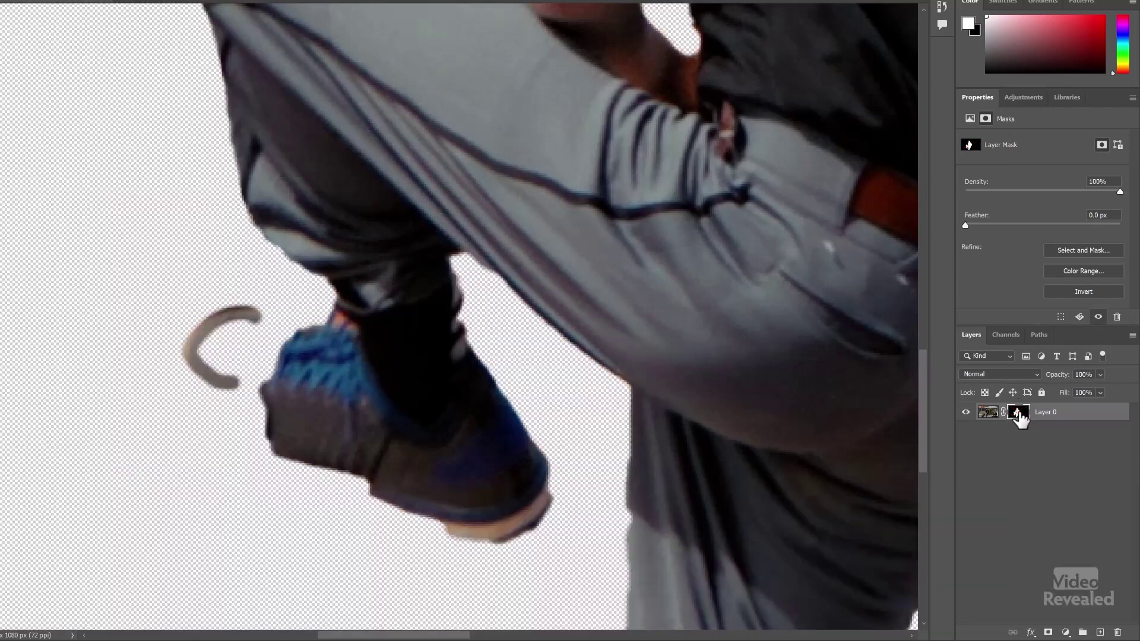
# Step: Enlarge the brush and paint the rest of the raised shoe back into the mask, down to the sole
pyautogui.keyDown('alt'); pyautogui.keyDown('shift'); pyautogui.rightClick(221, 373); pyautogui.keyUp('shift'); pyautogui.keyUp('alt')
pyautogui.moveTo(229, 356)
pyautogui.mouseDown()
pyautogui.moveTo(224, 344)
pyautogui.moveTo(280, 343)
pyautogui.moveTo(254, 331)
pyautogui.moveTo(293, 338)
pyautogui.moveTo(214, 354)
pyautogui.moveTo(246, 369)
pyautogui.moveTo(272, 418)
pyautogui.moveTo(291, 425)
pyautogui.moveTo(234, 415)
pyautogui.moveTo(191, 377)
pyautogui.moveTo(203, 338)
pyautogui.moveTo(265, 331)
pyautogui.moveTo(397, 362)
pyautogui.mouseUp()
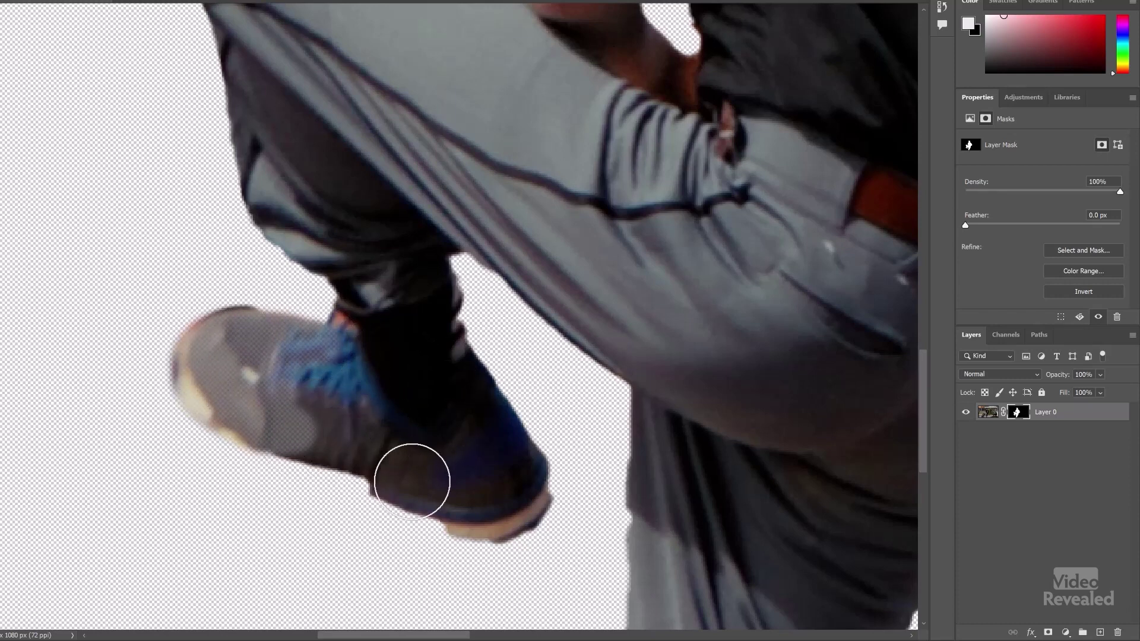
pyautogui.keyDown('shift'); pyautogui.click(1018, 416); pyautogui.keyUp('shift')
pyautogui.keyDown('shift'); pyautogui.click(1019, 415); pyautogui.keyUp('shift')
pyautogui.moveTo(230, 425)
pyautogui.mouseDown()
pyautogui.moveTo(318, 473)
pyautogui.moveTo(389, 486)
pyautogui.mouseUp()
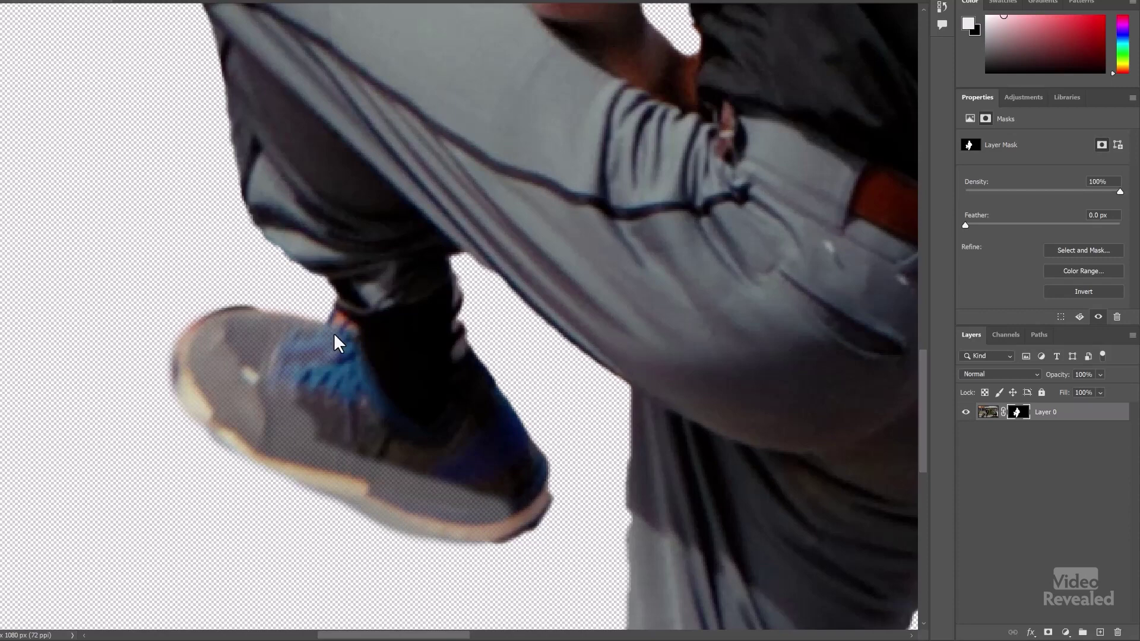
# Step: Check the whole pitcher cutout and apply the layer mask permanently to Layer 0
pyautogui.scroll(-2, 355, 355)
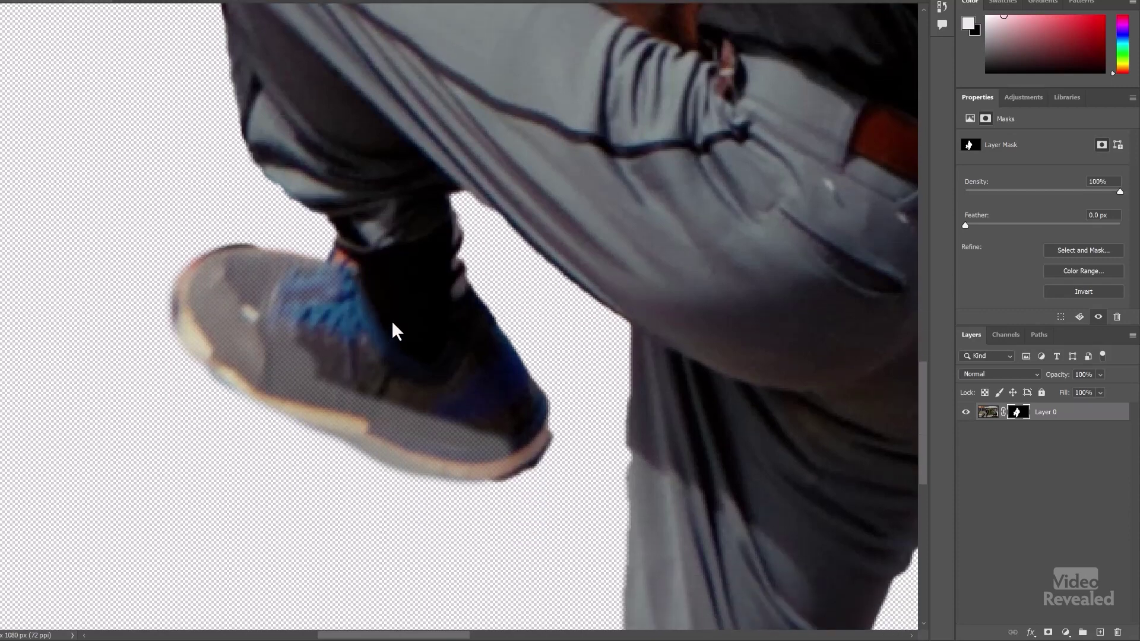
pyautogui.hotkey('ctrl', '0')
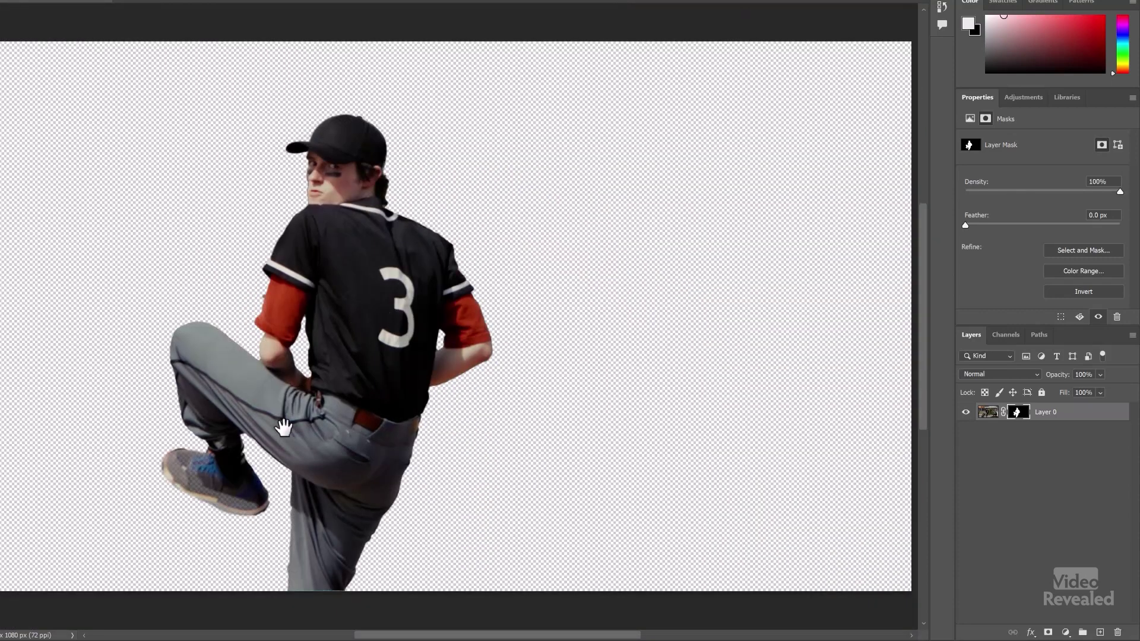
pyautogui.moveTo(283, 428)
pyautogui.mouseDown()
pyautogui.moveTo(362, 404)
pyautogui.moveTo(276, 408)
pyautogui.mouseUp()
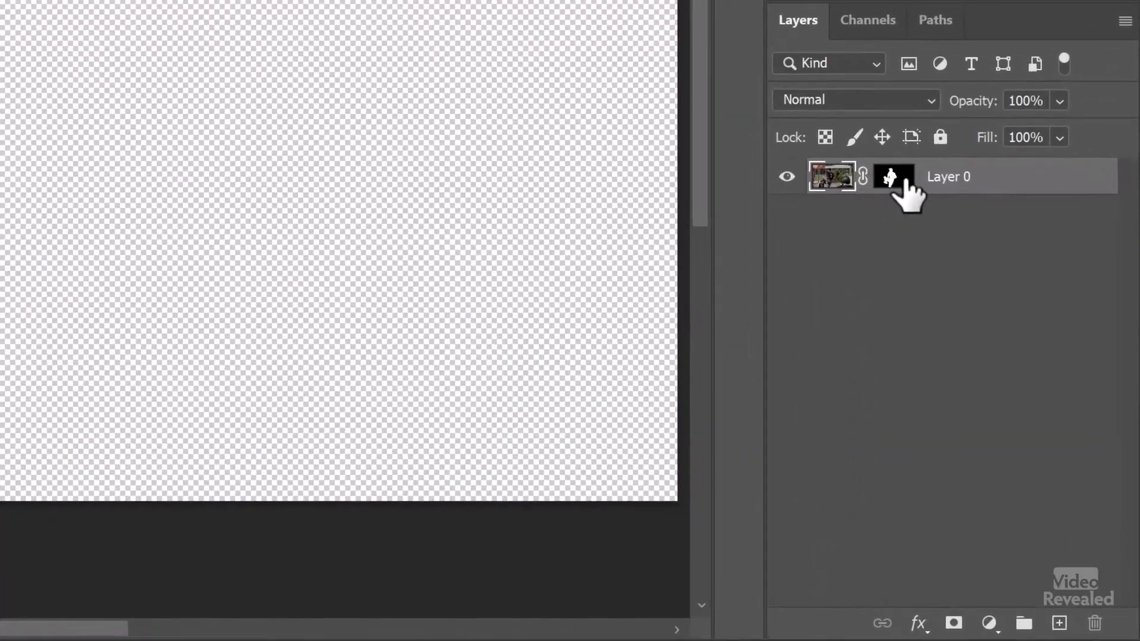
pyautogui.rightClick(905, 179)
pyautogui.click(918, 248)
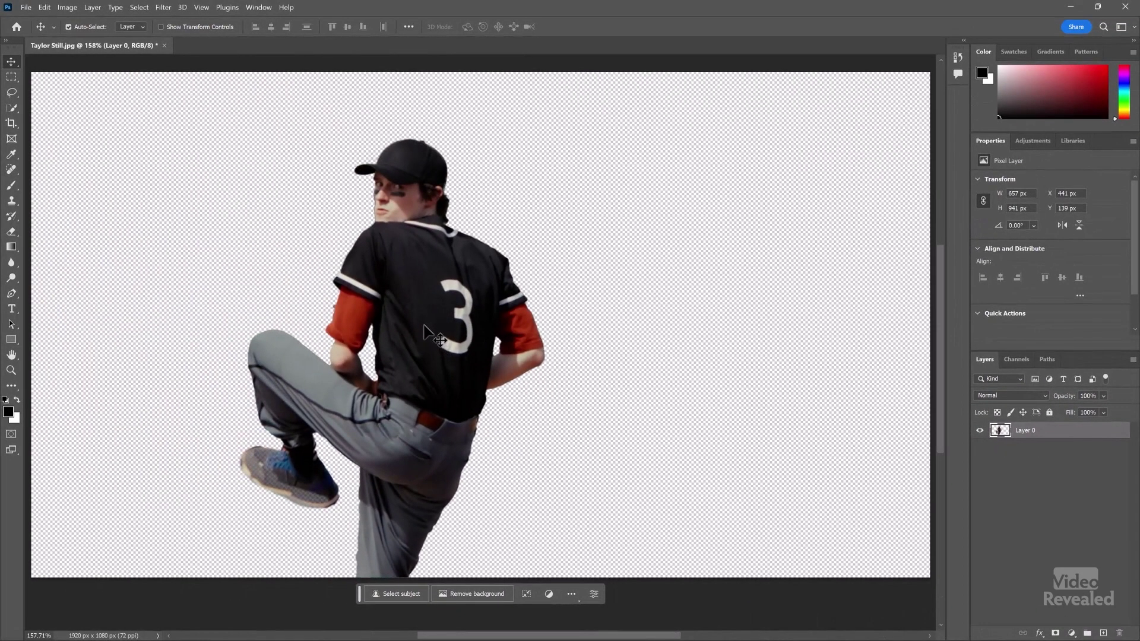
# Step: Save the cutout as the Photoshop file Taylor Still in the 767 Graphic Jump Cut folder with Maximize Compatibility on
pyautogui.press('ctrl')
pyautogui.click(26, 8)
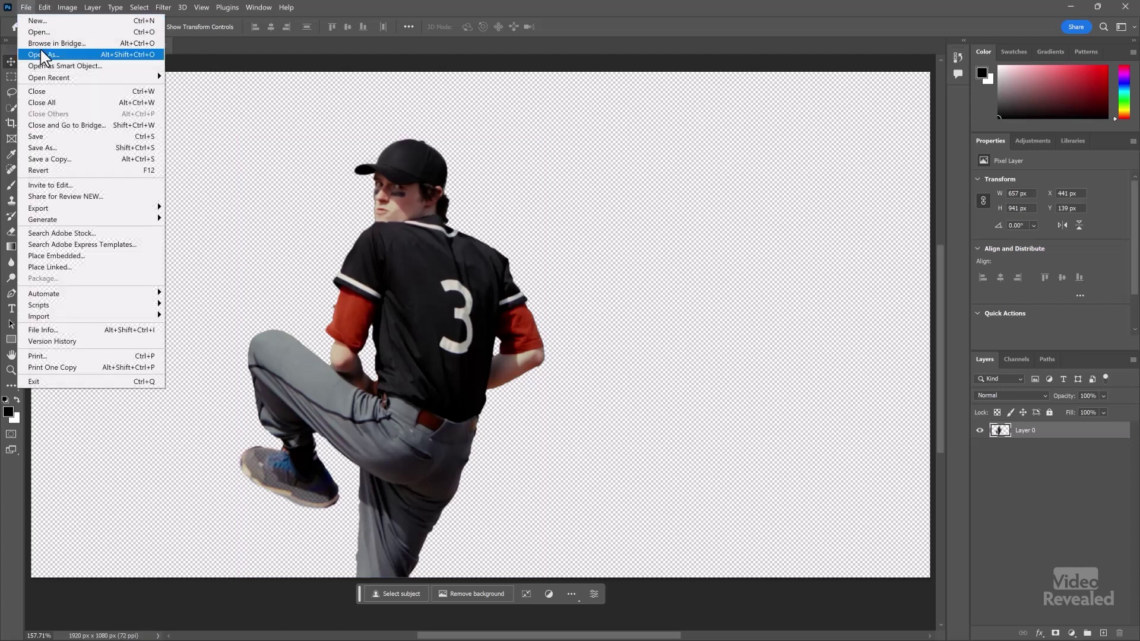
pyautogui.click(67, 137)
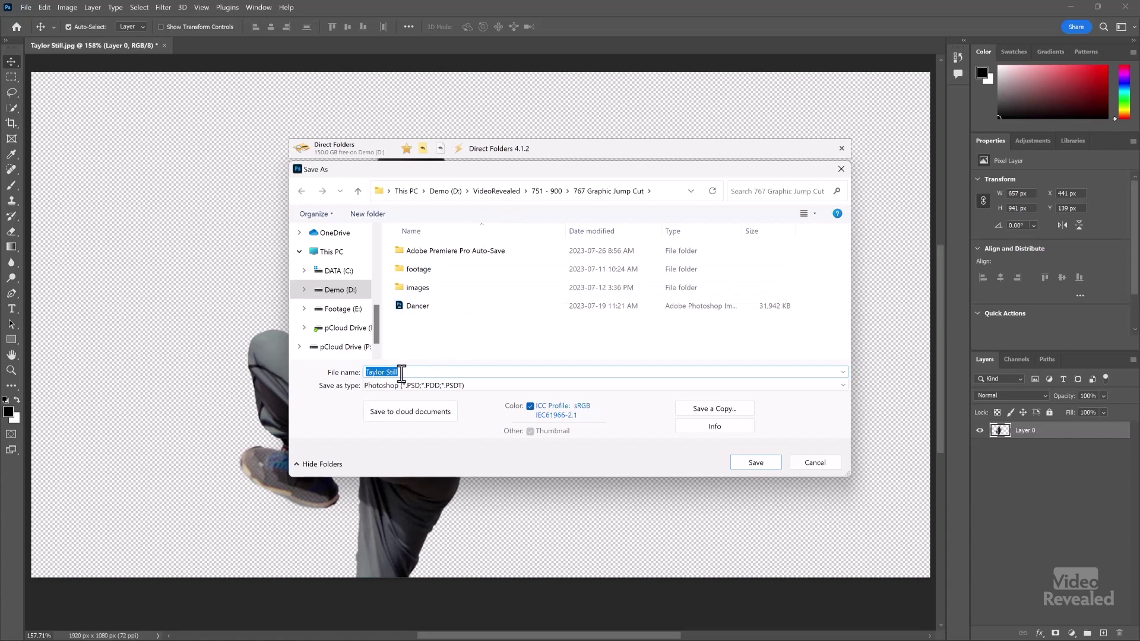
pyautogui.click(757, 464)
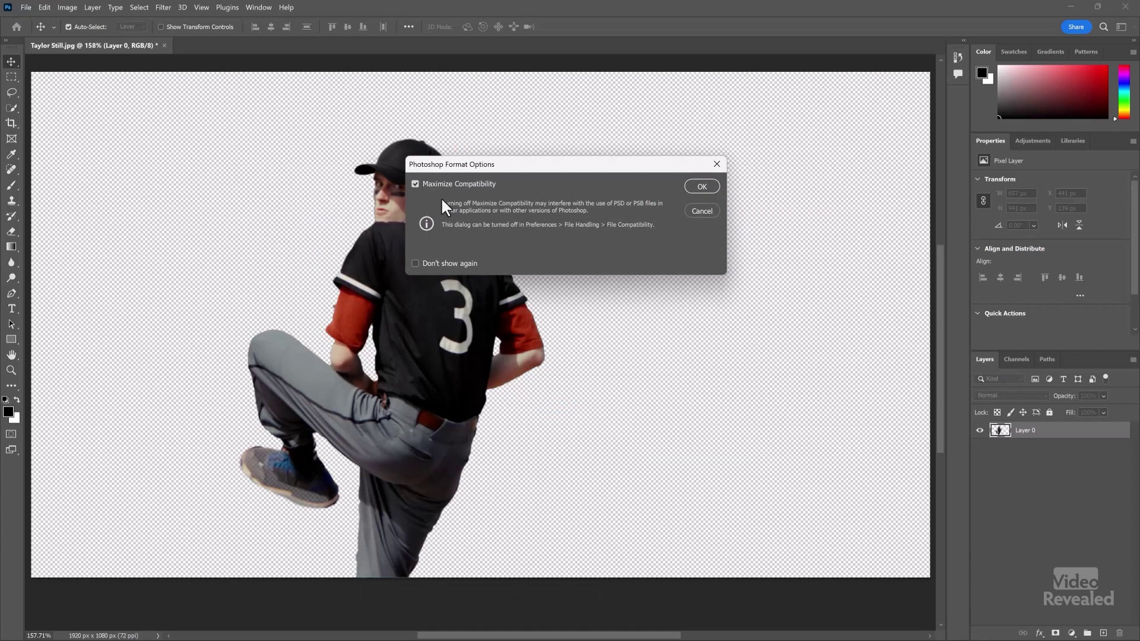
pyautogui.click(701, 187)
# Step: Switch to Premiere Pro and import the Photoshop file Taylor Still.psd into the project
pyautogui.hotkey('alt', 'Tab')
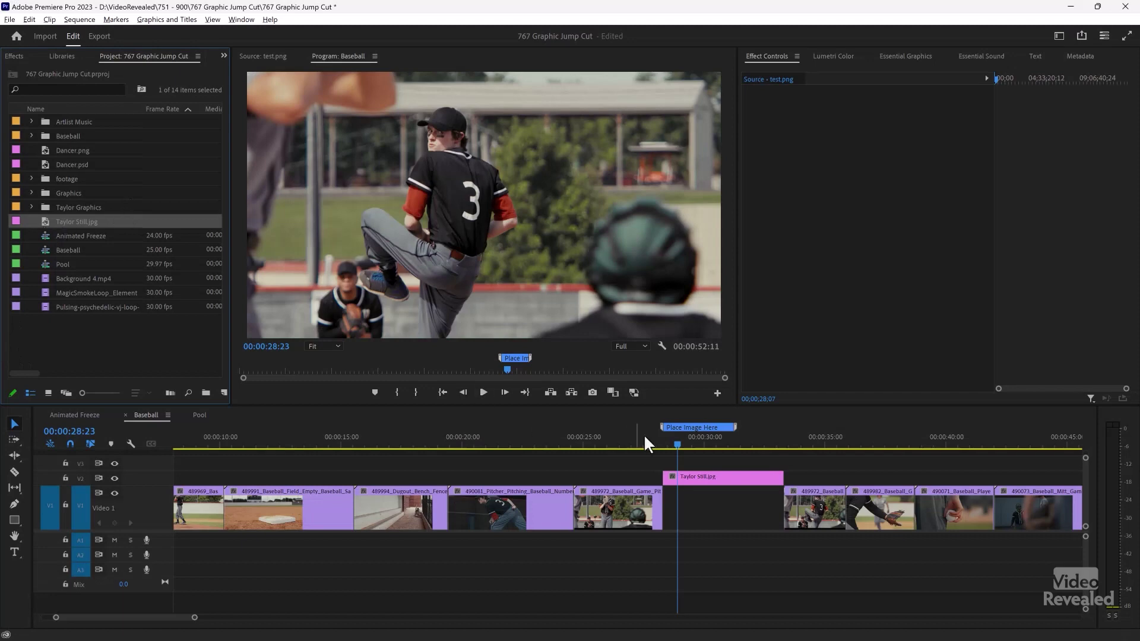
pyautogui.click(696, 481)
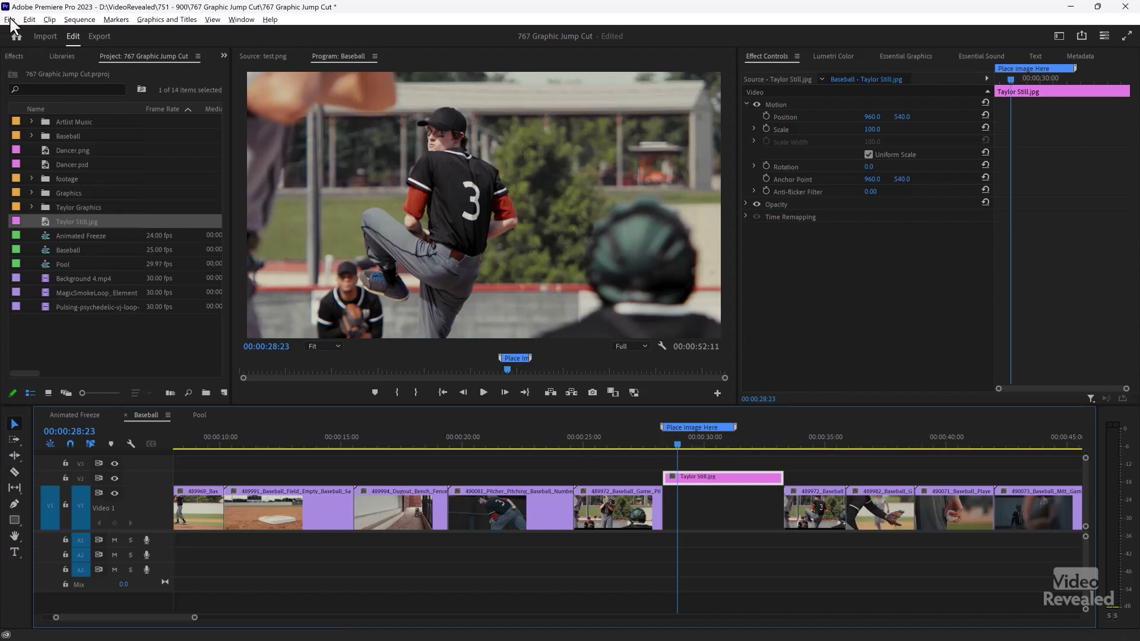
pyautogui.click(102, 341)
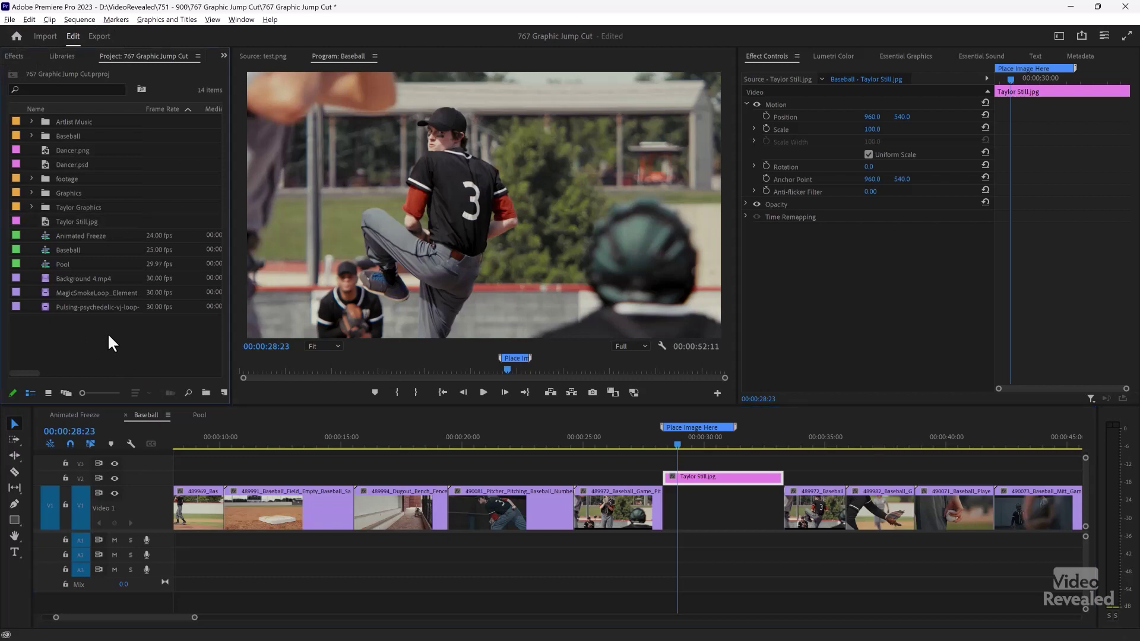
pyautogui.doubleClick(108, 333)
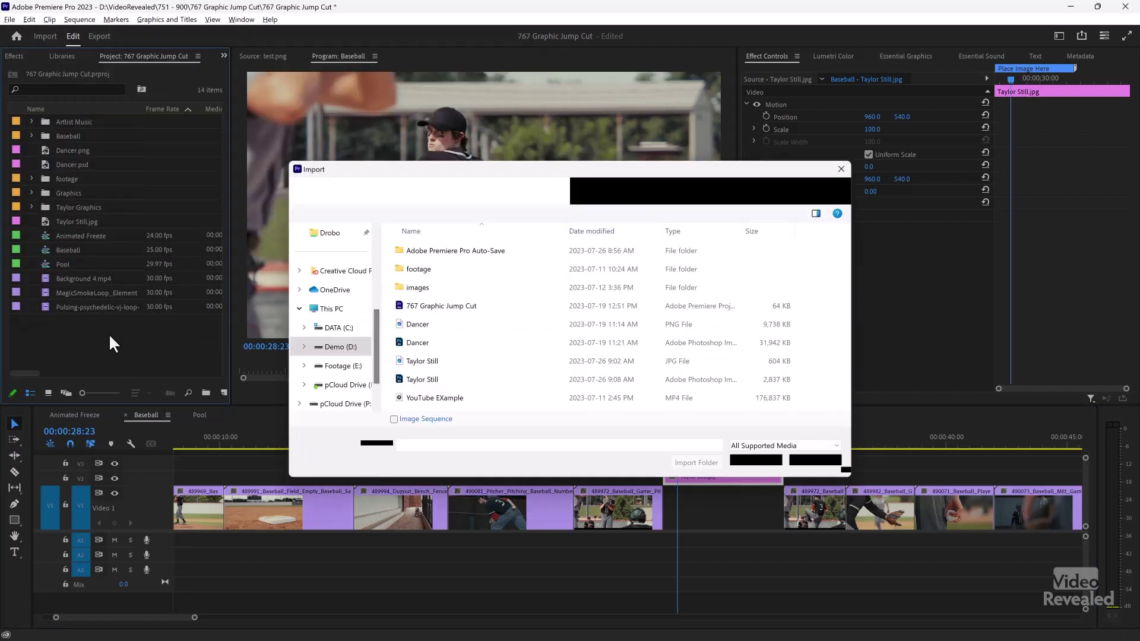
pyautogui.click(453, 378)
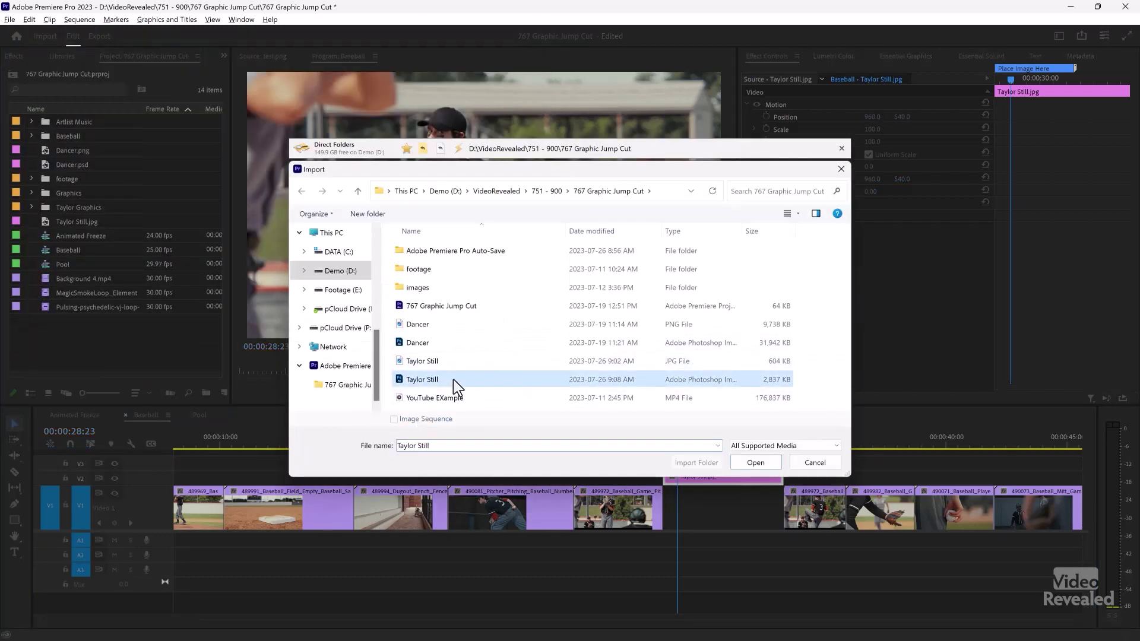
pyautogui.click(757, 462)
pyautogui.click(724, 132)
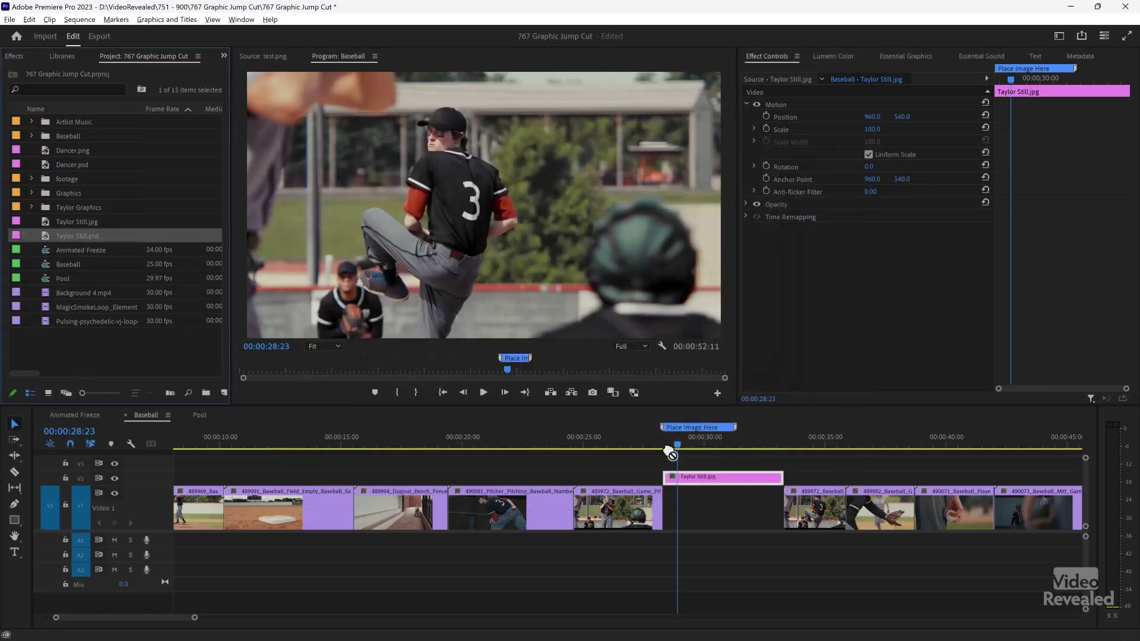
# Step: Place Taylor Still.psd on V3 directly above Taylor Still.jpg, and toggle the lower clip's visibility to check the cutout
pyautogui.moveTo(671, 454); pyautogui.dragTo(700, 443)
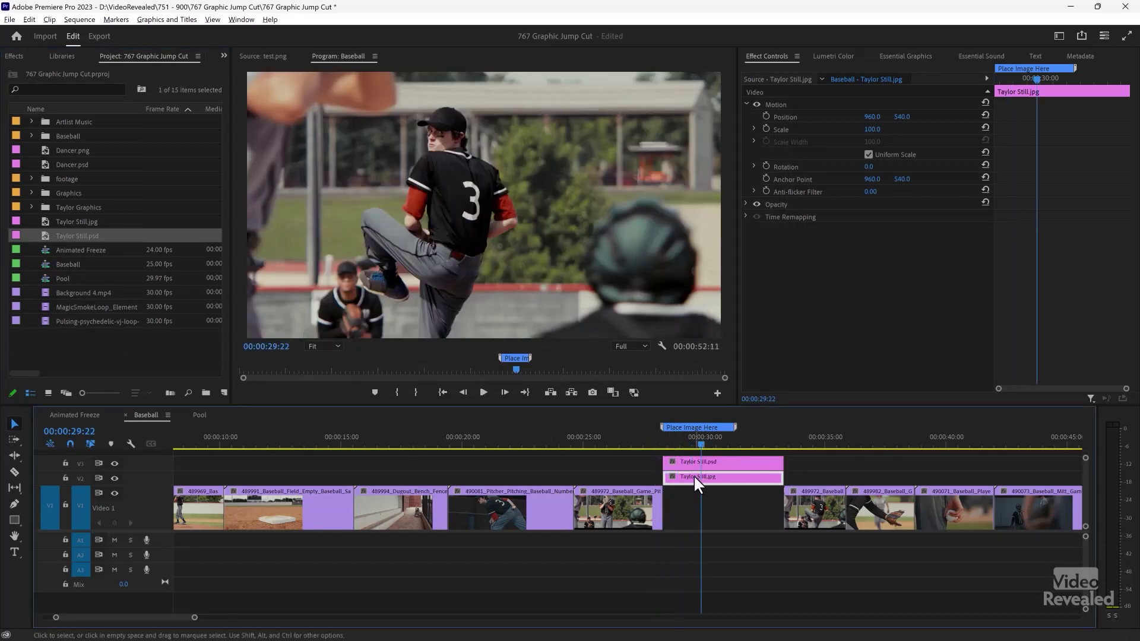
pyautogui.hotkey('shift', 'e')
pyautogui.hotkey('shift', 'e')
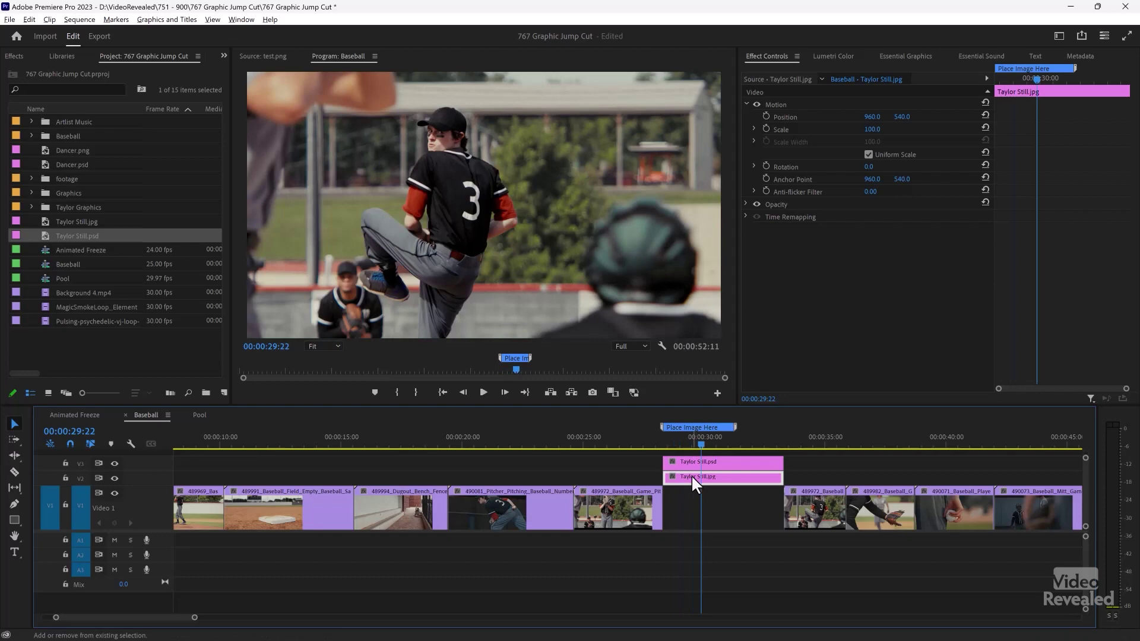
pyautogui.moveTo(693, 440)
pyautogui.mouseDown()
pyautogui.moveTo(678, 440)
pyautogui.moveTo(687, 441)
pyautogui.mouseUp()
pyautogui.hotkey('shift', 'e')
pyautogui.hotkey('shift', 'e')
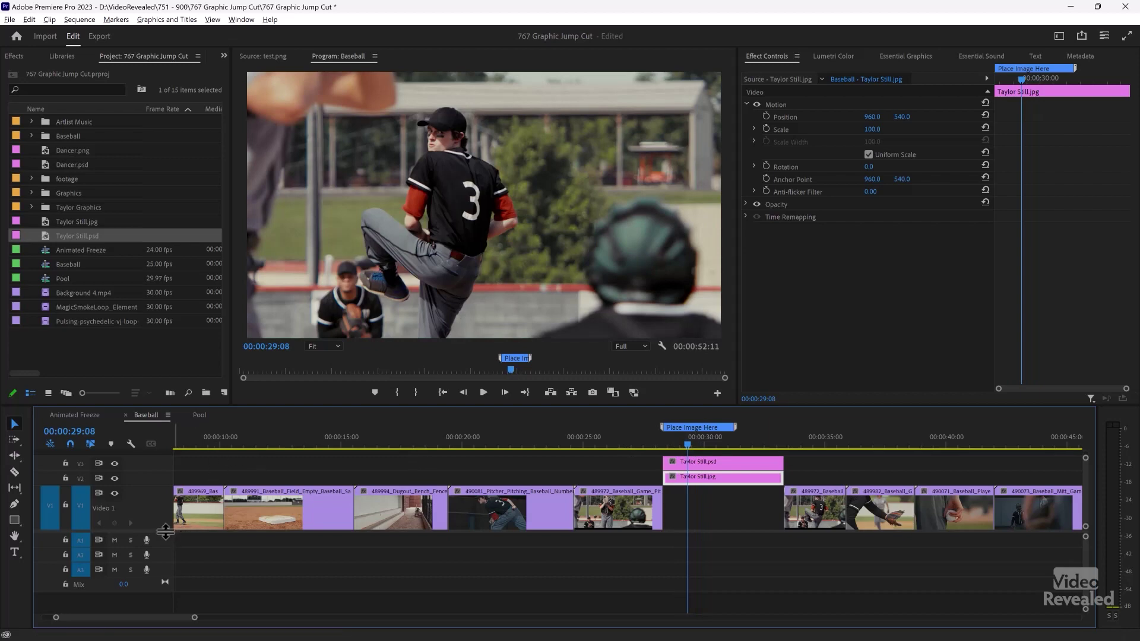
# Step: Give the video tracks more vertical room in the Baseball timeline
pyautogui.moveTo(164, 545); pyautogui.dragTo(164, 579)
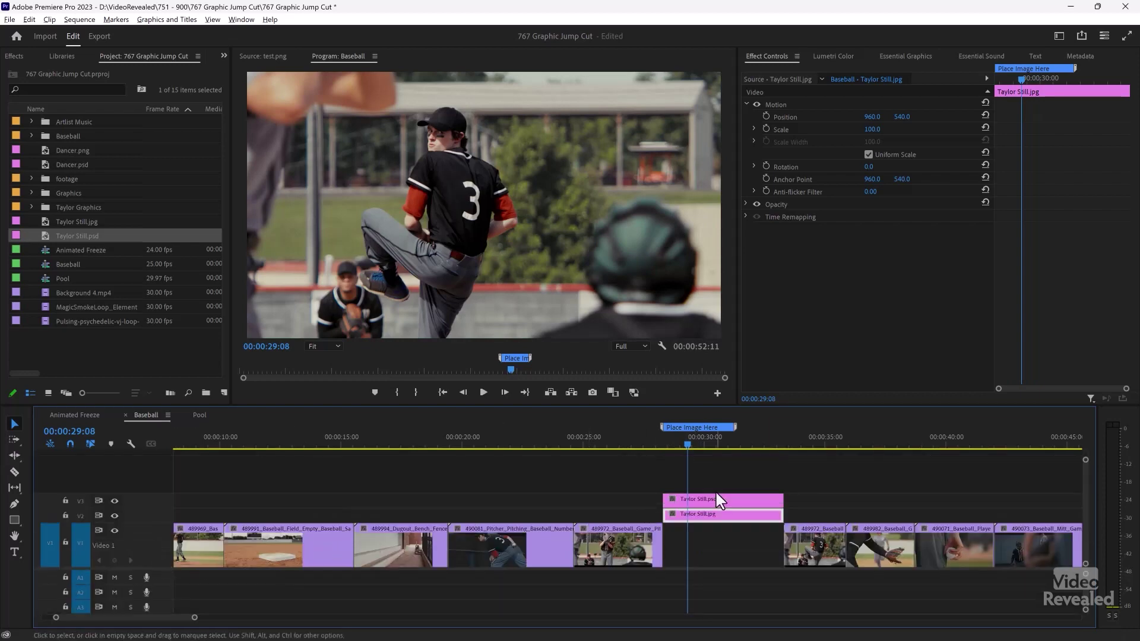
# Step: Move Taylor Still.psd up to V4, keeping its timing and leaving V3 empty between the two stills
pyautogui.click(669, 492)
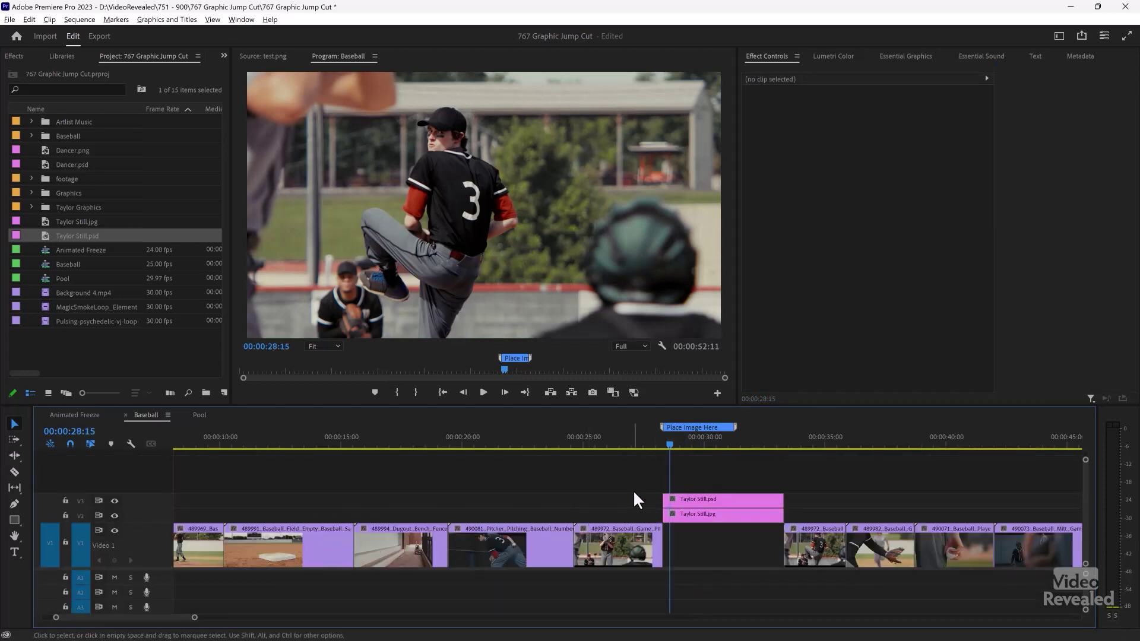
pyautogui.click(701, 501)
pyautogui.moveTo(703, 497); pyautogui.dragTo(696, 497)
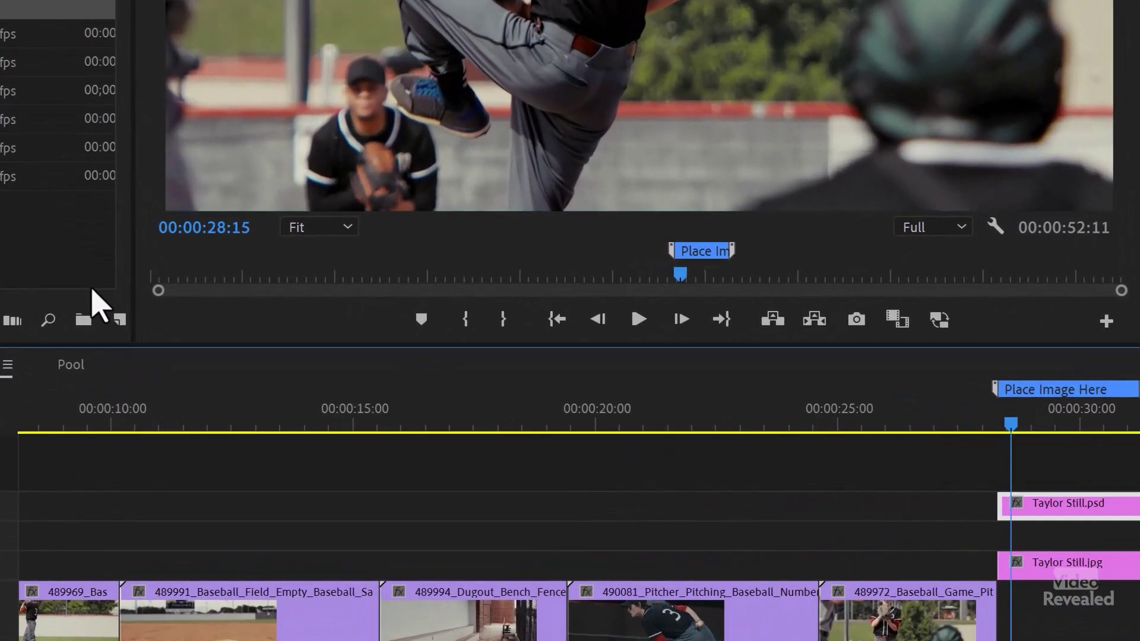
# Step: Create a 1920 x 1080, 25 fps color matte in blue 1D527B sampled from the pitcher's shoe, named Color Matte
pyautogui.click(224, 392)
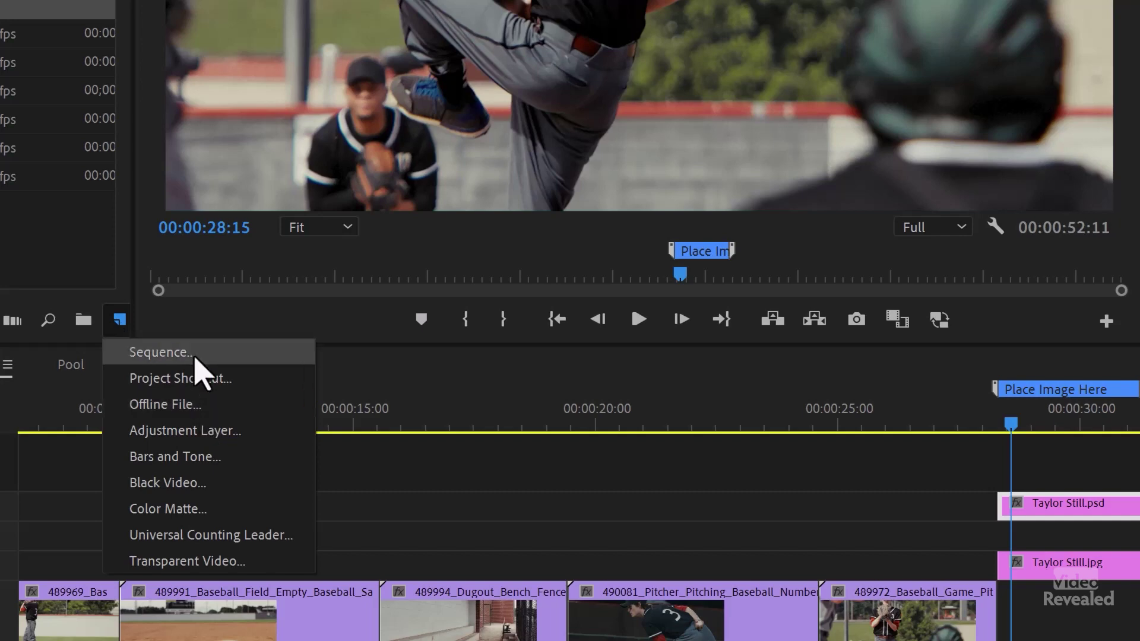
pyautogui.click(167, 512)
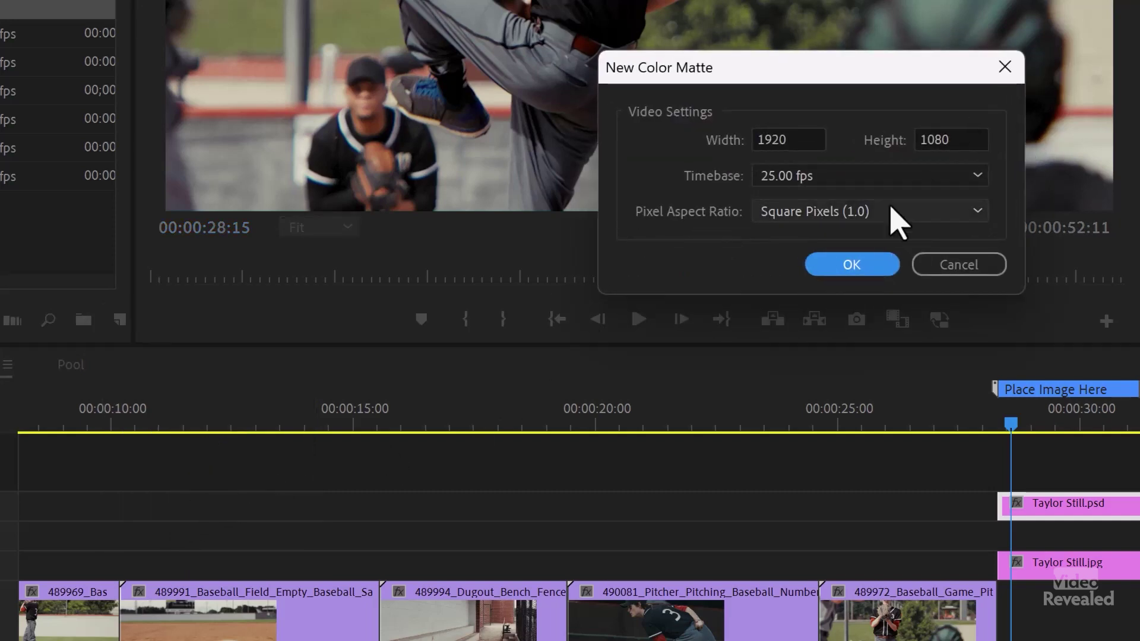
pyautogui.click(866, 263)
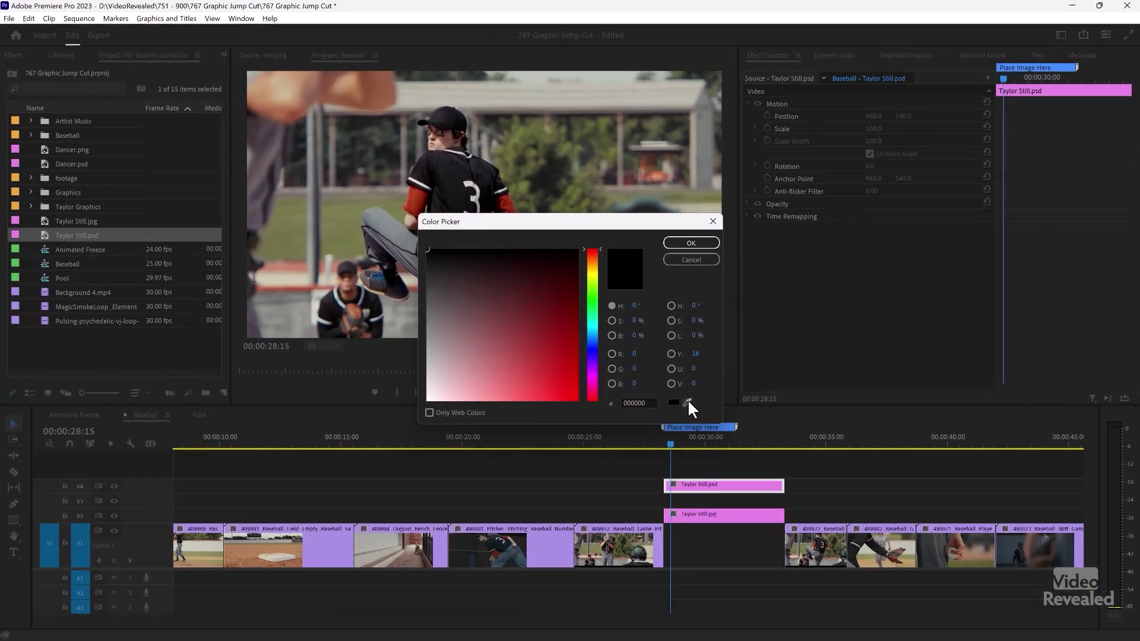
pyautogui.click(1044, 340)
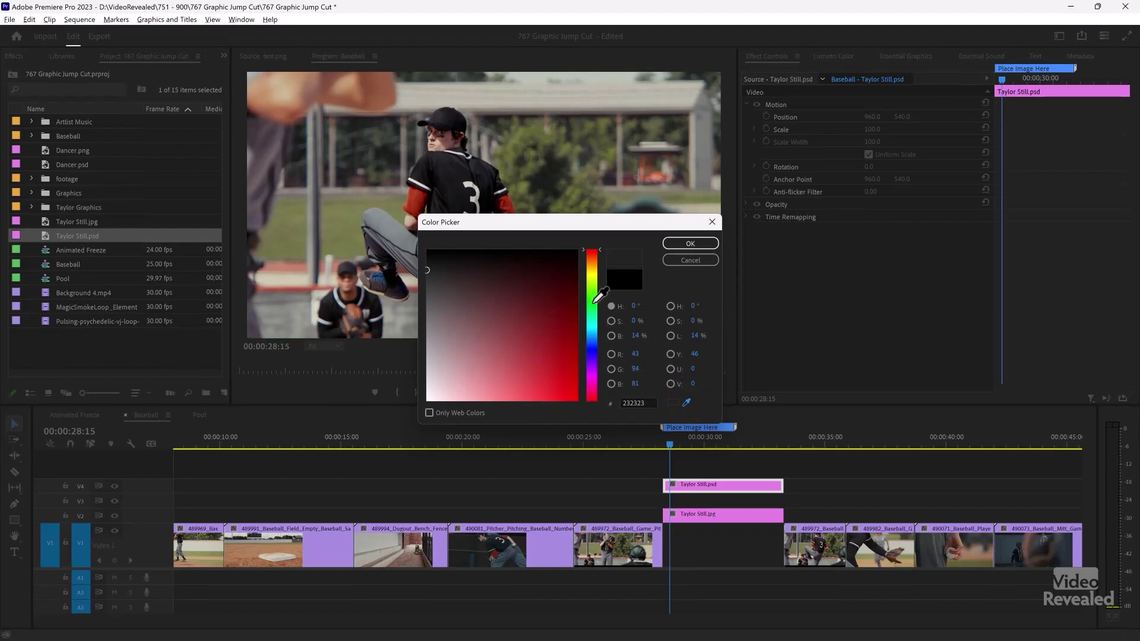
pyautogui.click(418, 196)
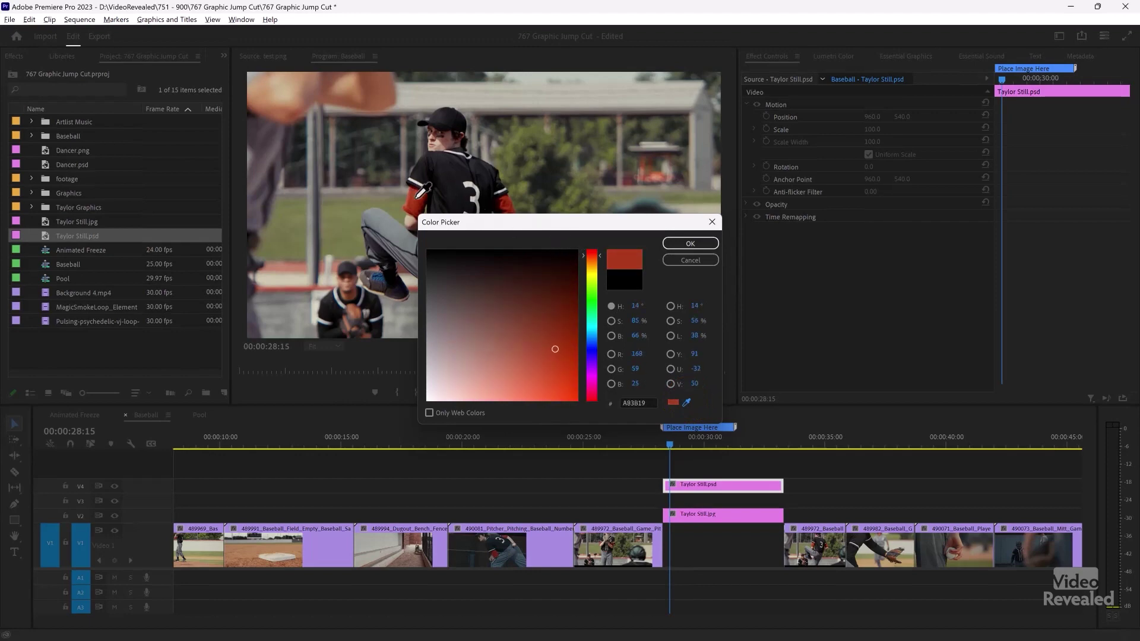
pyautogui.moveTo(416, 197); pyautogui.dragTo(378, 276)
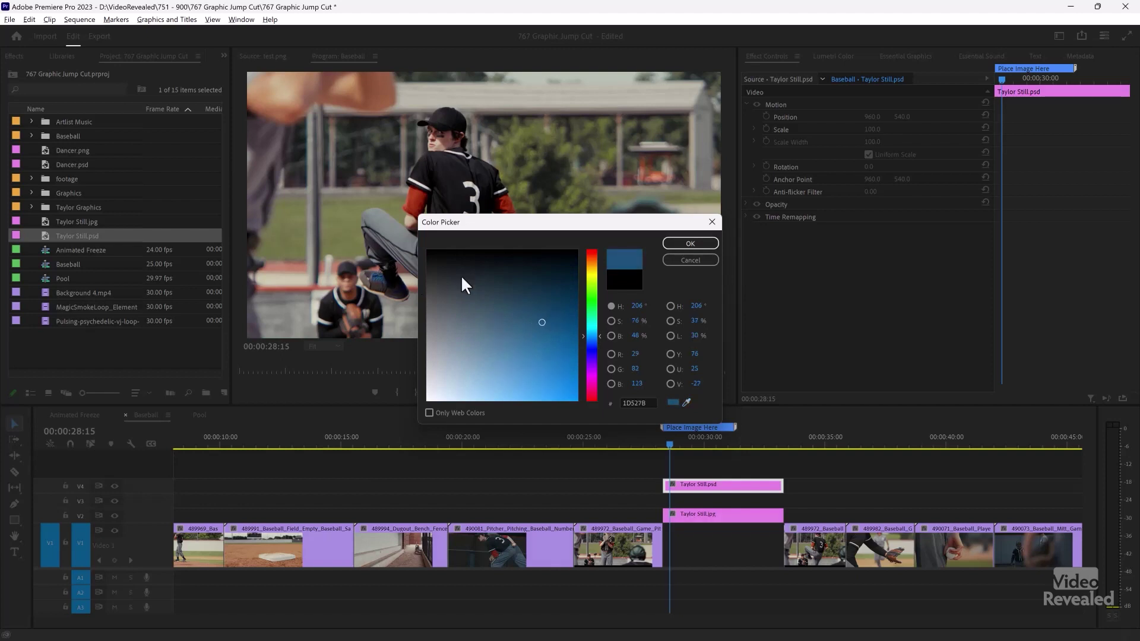
pyautogui.click(691, 243)
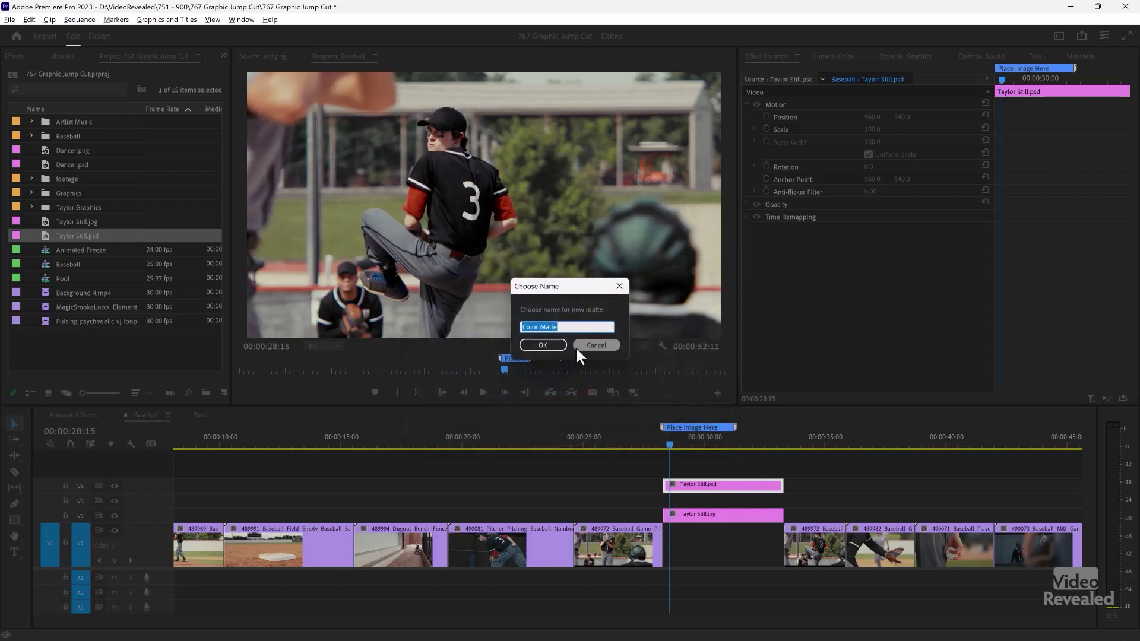
pyautogui.click(544, 345)
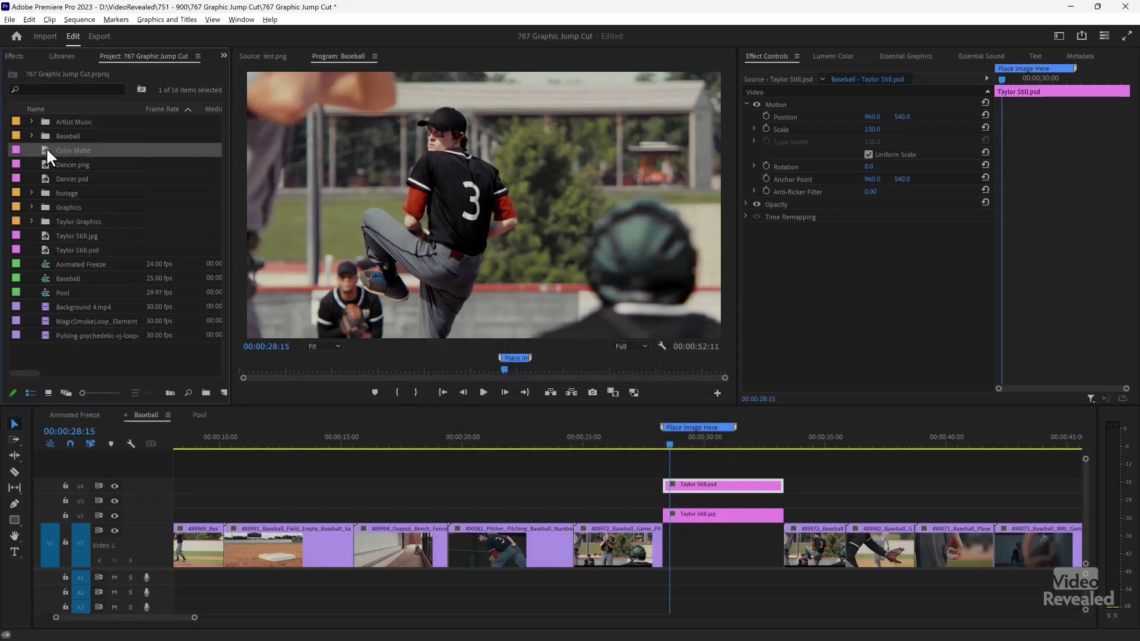
# Step: Place Color Matte on V3 between the two stills and add a Cross Dissolve at its start, scrubbing to check the fade
pyautogui.moveTo(45, 148); pyautogui.dragTo(677, 500)
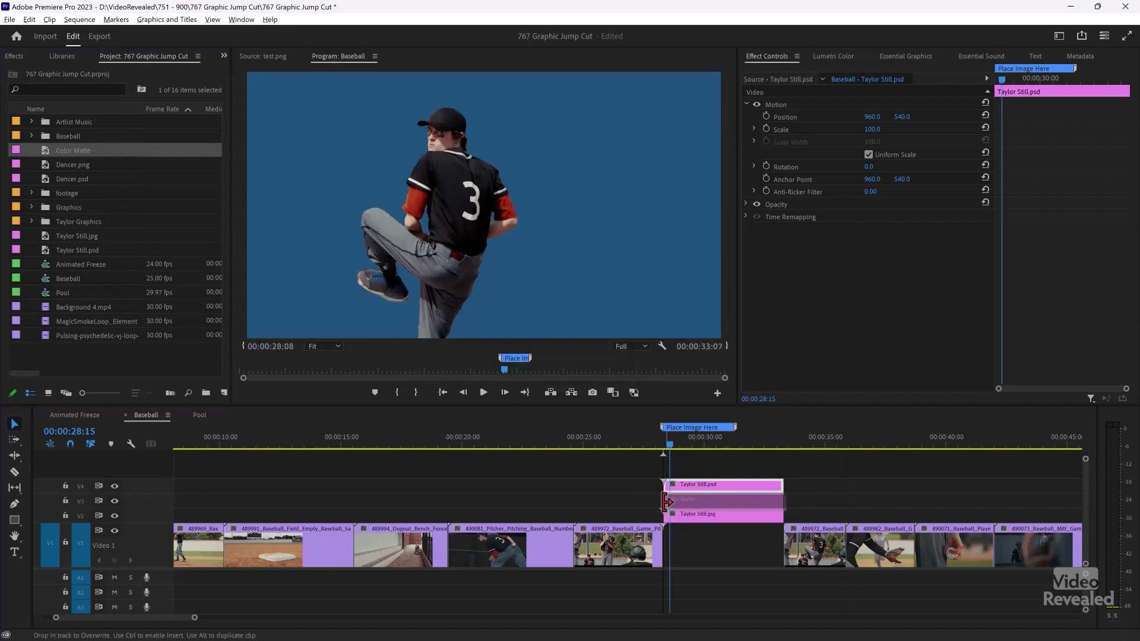
pyautogui.moveTo(678, 443)
pyautogui.mouseDown()
pyautogui.moveTo(699, 445)
pyautogui.moveTo(657, 452)
pyautogui.moveTo(668, 453)
pyautogui.mouseUp()
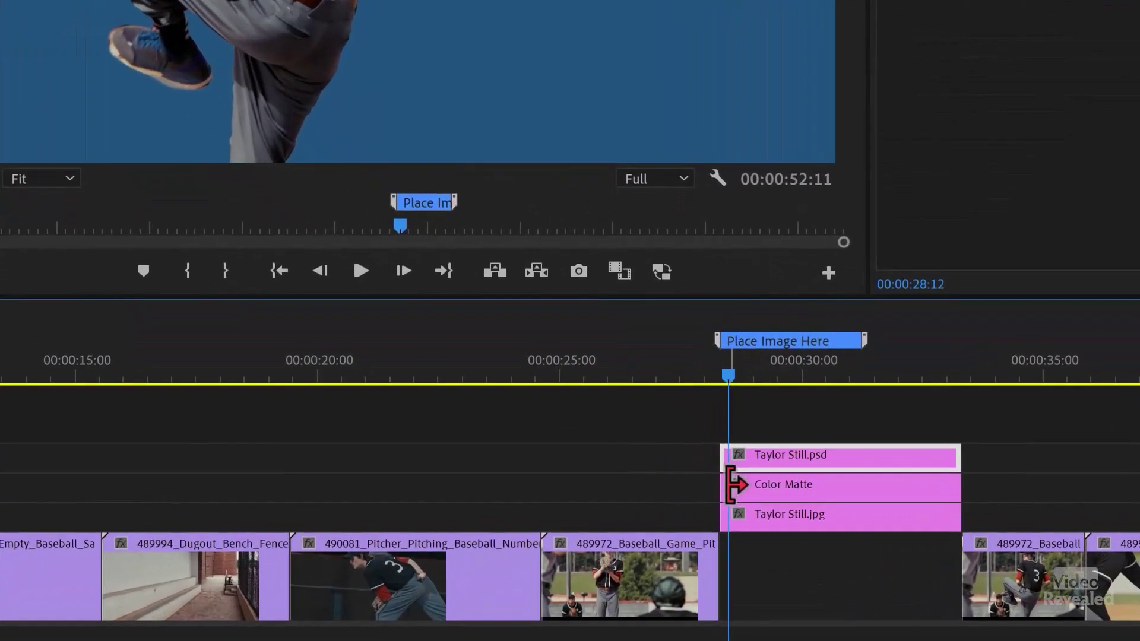
pyautogui.click(664, 499)
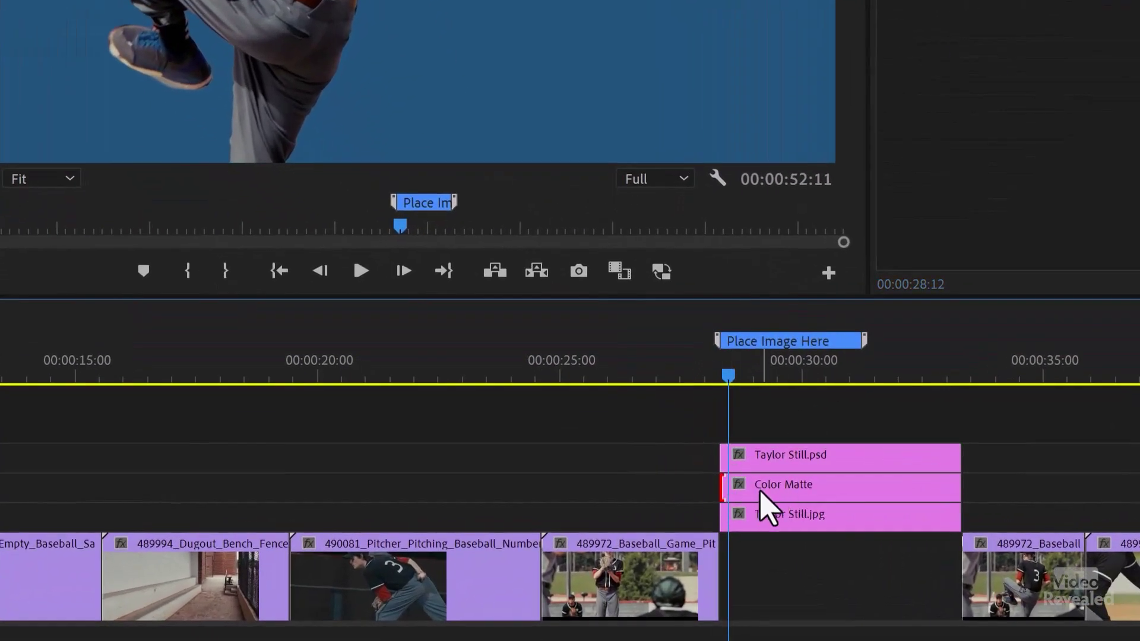
pyautogui.hotkey('ctrl', 'd')
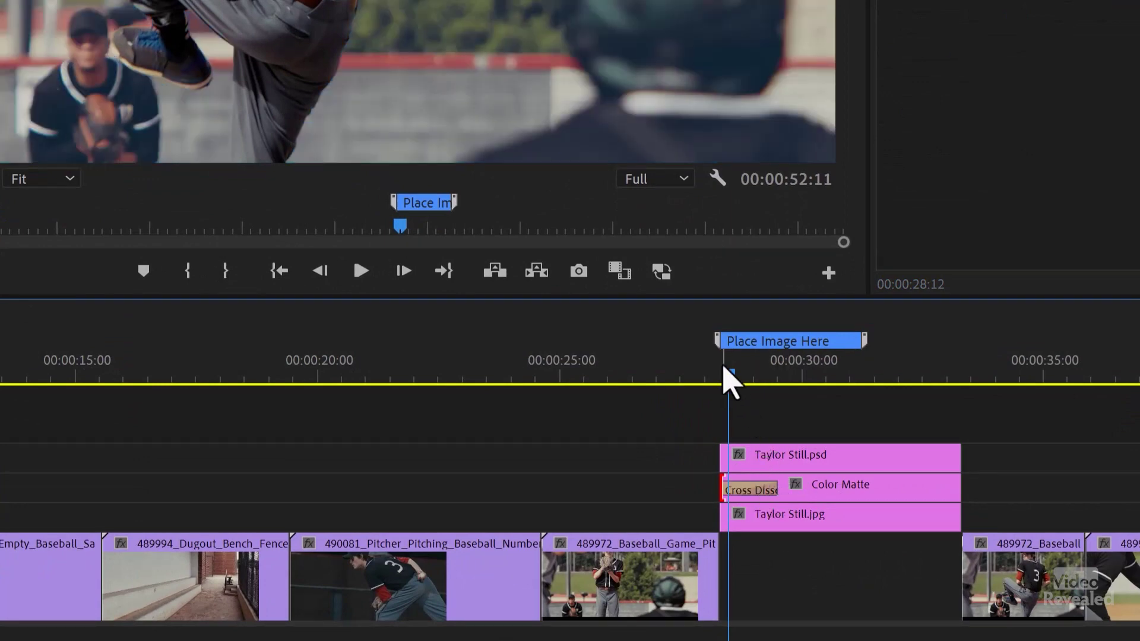
pyautogui.moveTo(727, 374); pyautogui.dragTo(757, 375)
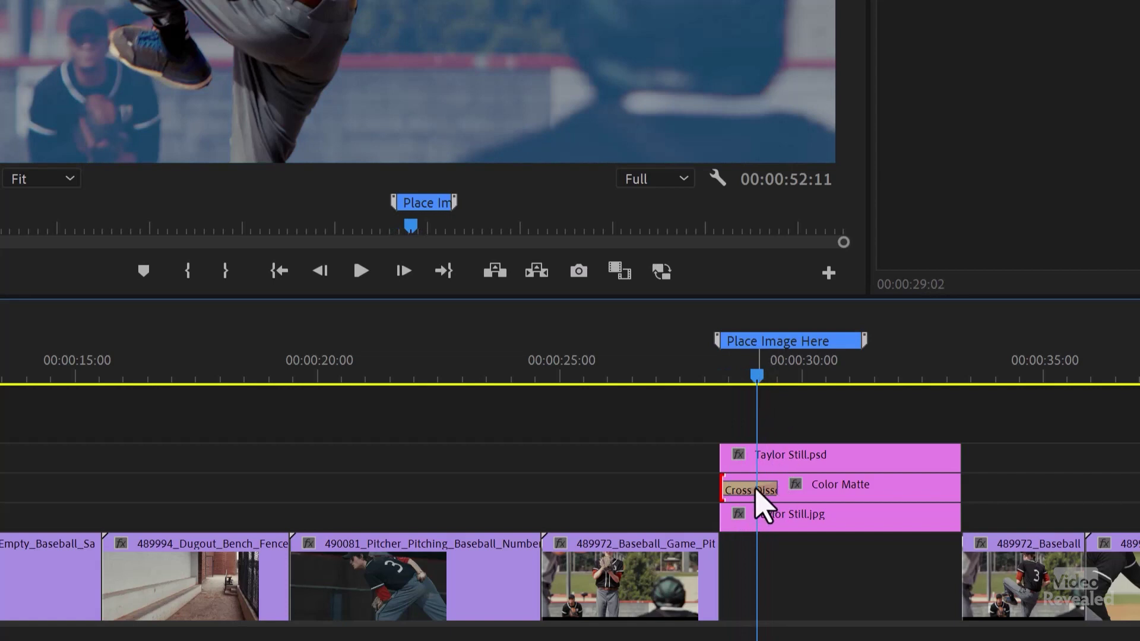
# Step: Set the duration of the matte's Cross Dissolve to 3 frames
pyautogui.doubleClick(756, 491)
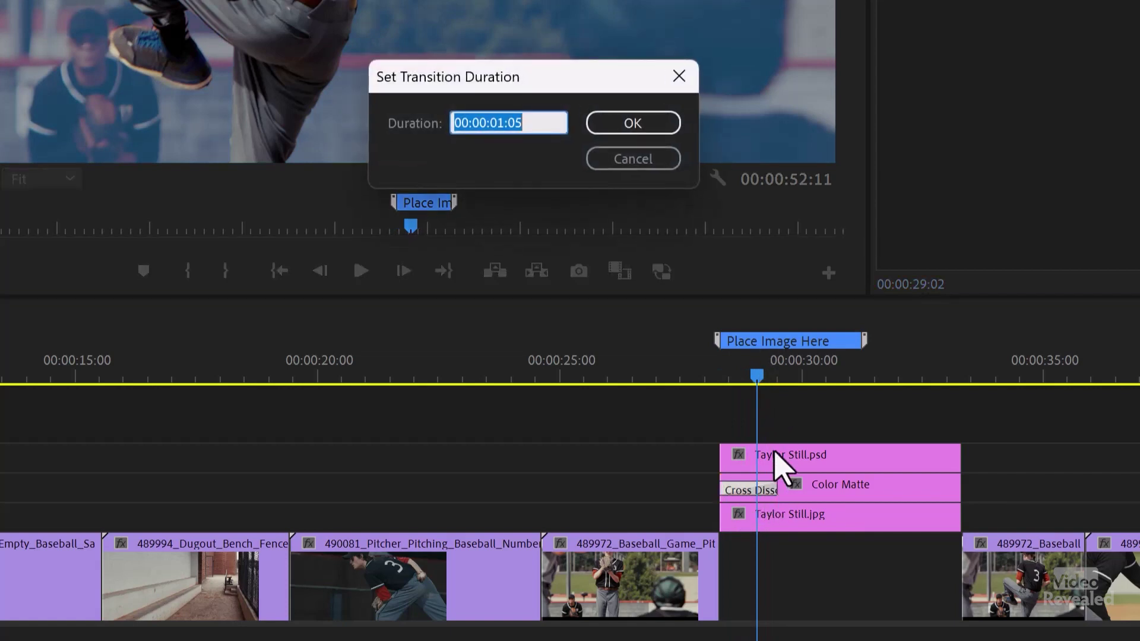
pyautogui.write('3')
pyautogui.click(666, 121)
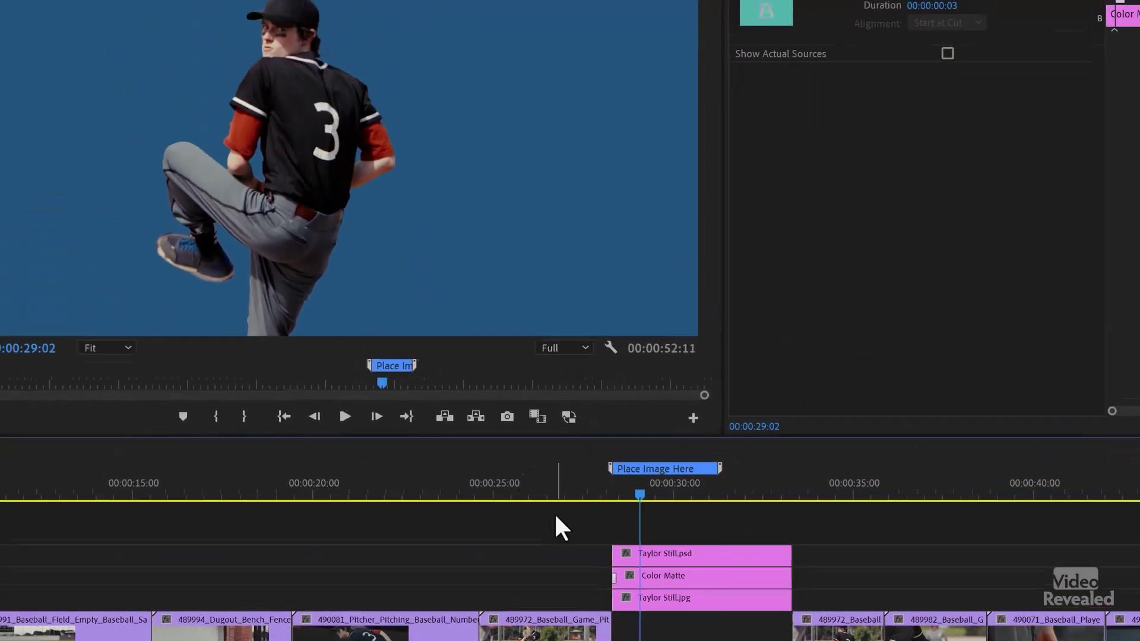
# Step: Check the matte's fade-in frame by frame from the start of the freeze, and play through the whole freeze section
pyautogui.press('Up')
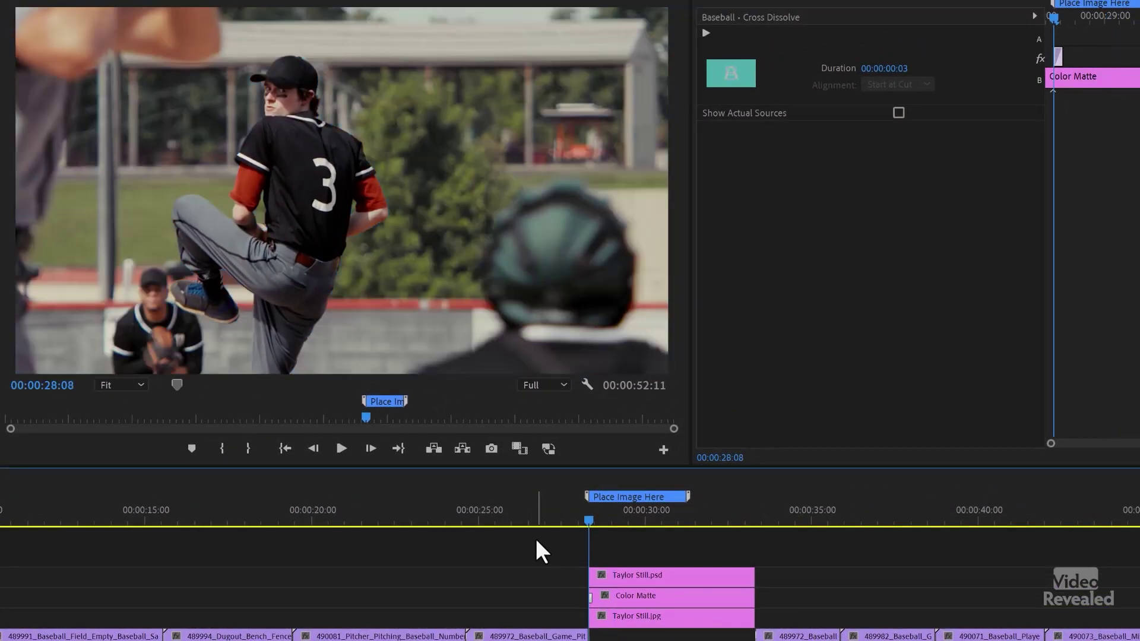
pyautogui.press('Right')
pyautogui.press('Right')
pyautogui.press('Right')
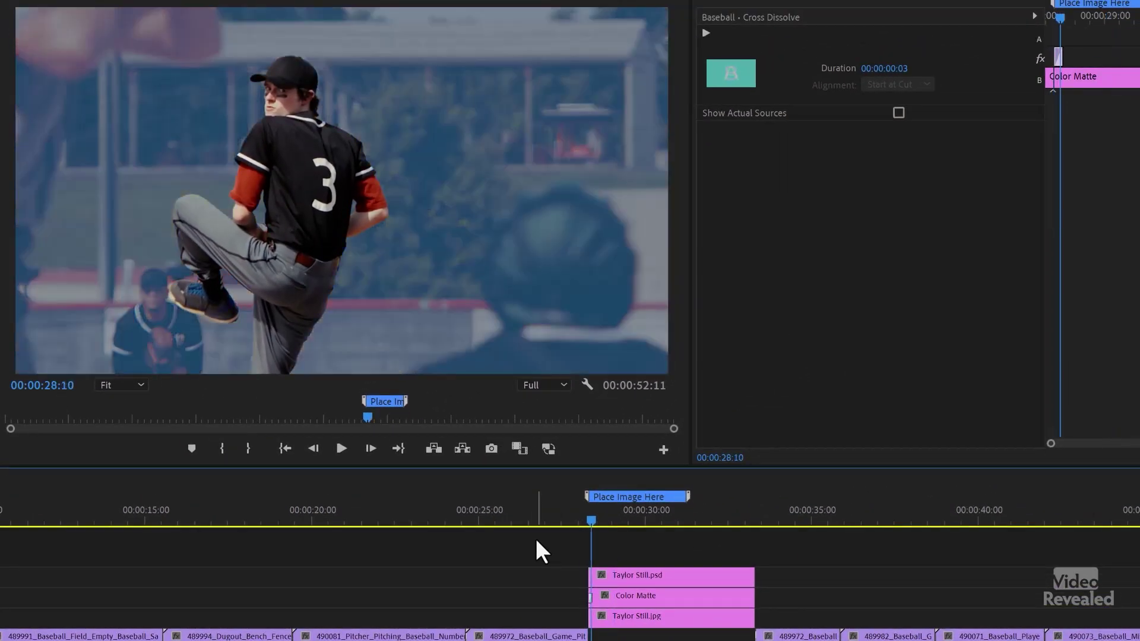
pyautogui.press('Left')
pyautogui.press('Left')
pyautogui.press('Right')
pyautogui.press('Right')
pyautogui.press('Right')
pyautogui.press('Left')
pyautogui.press('Left')
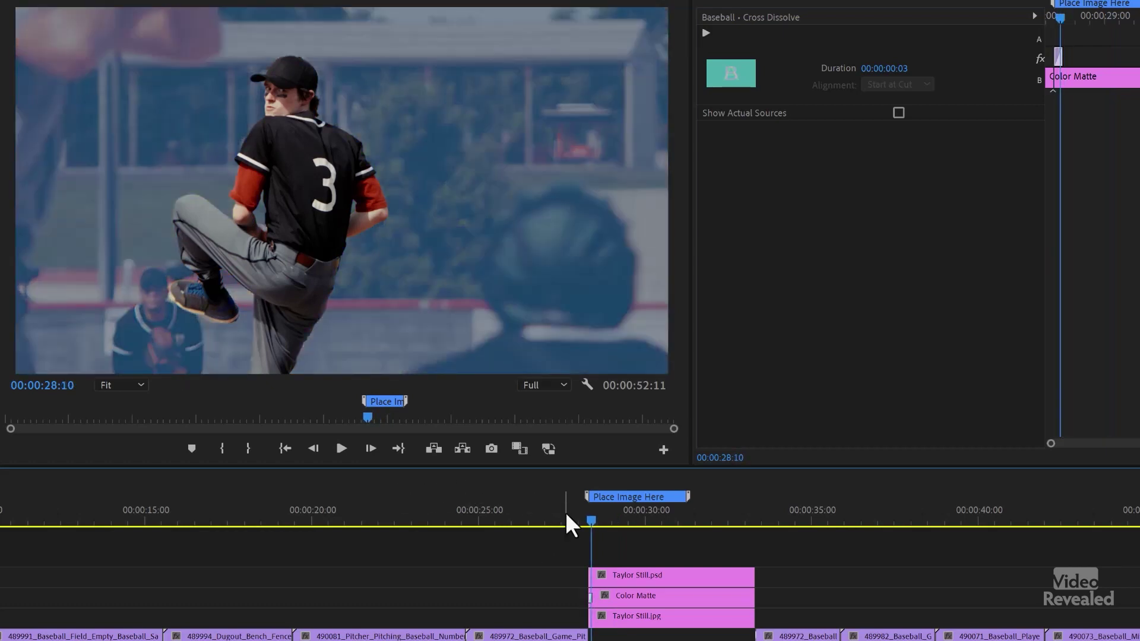
pyautogui.click(566, 512)
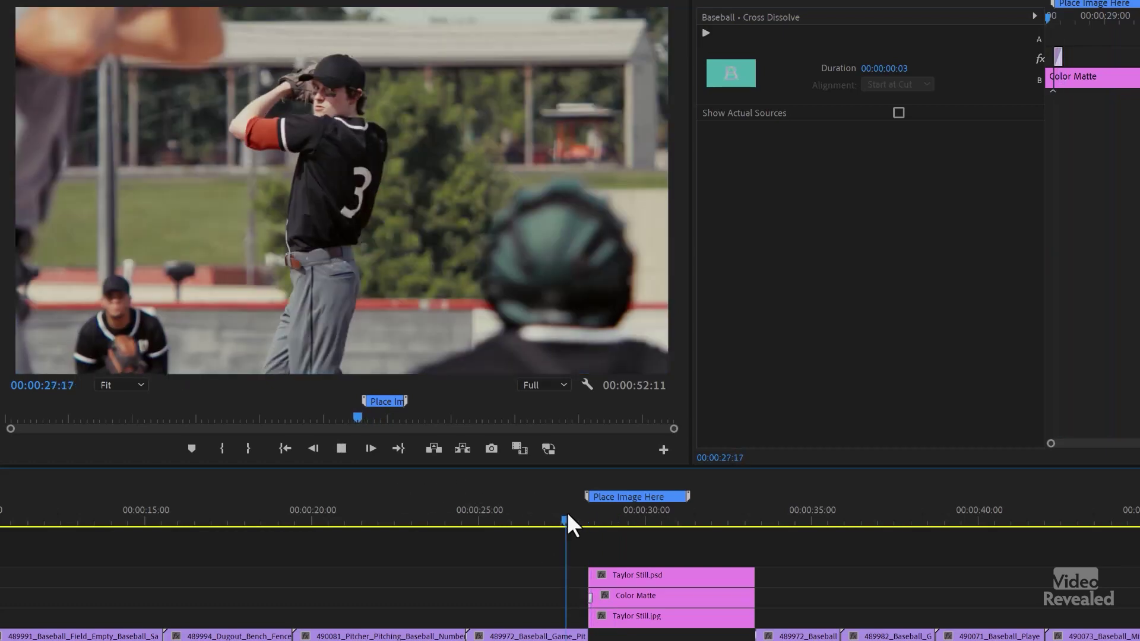
pyautogui.press('space')
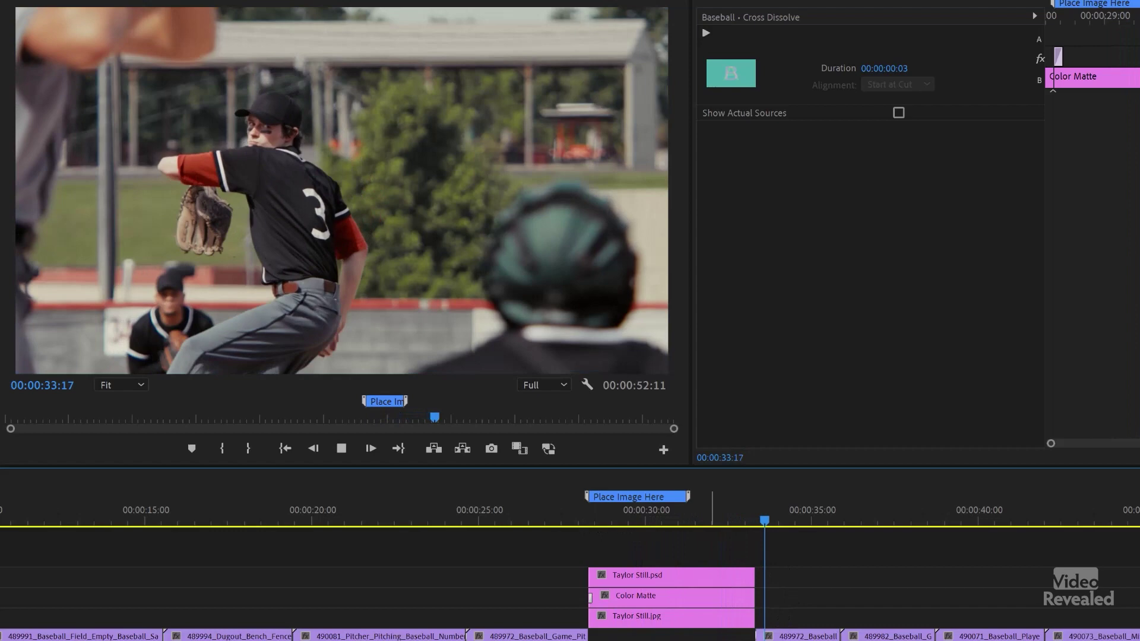
pyautogui.click(592, 515)
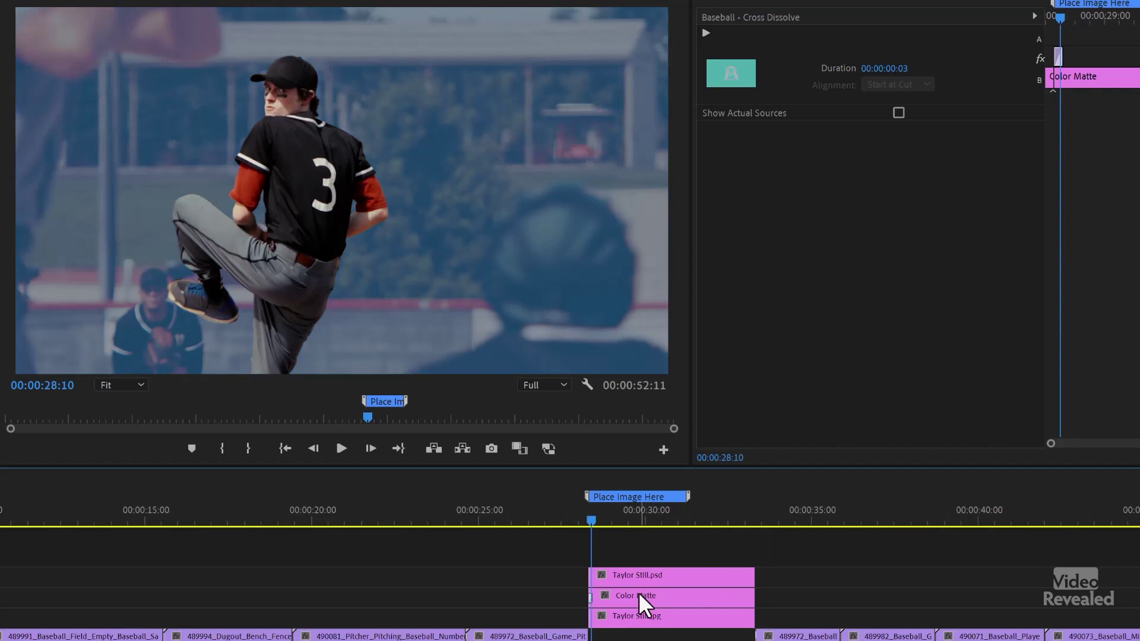
# Step: Keyframe the Scale of Taylor Still.jpg from 100 at 00:00:28:08 to 125 at 00:00:28:11
pyautogui.click(639, 595)
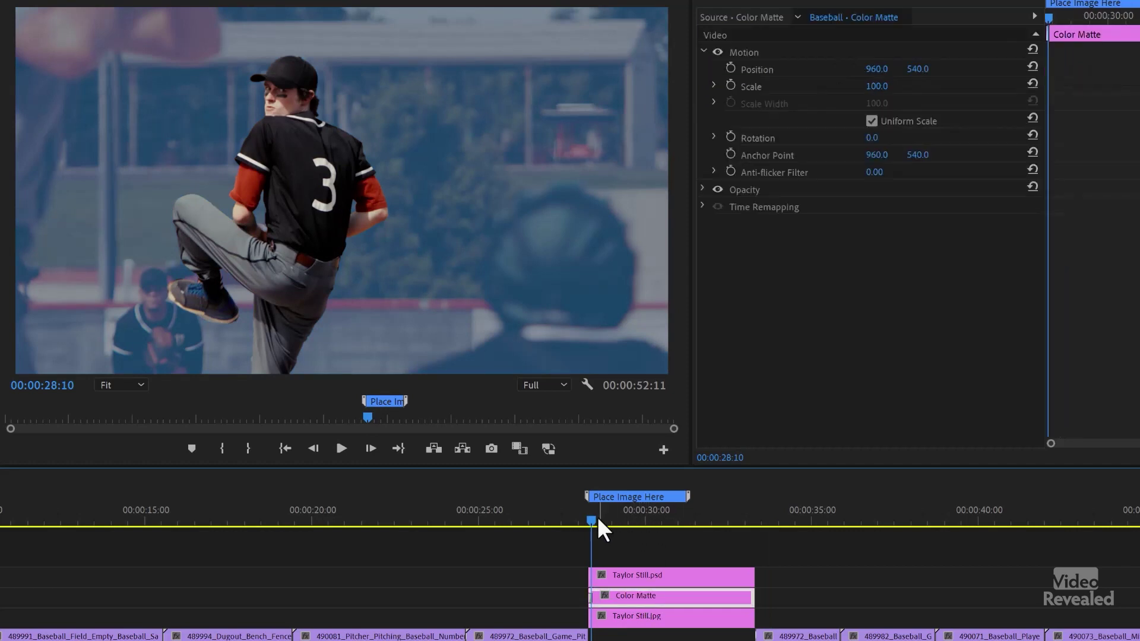
pyautogui.click(588, 519)
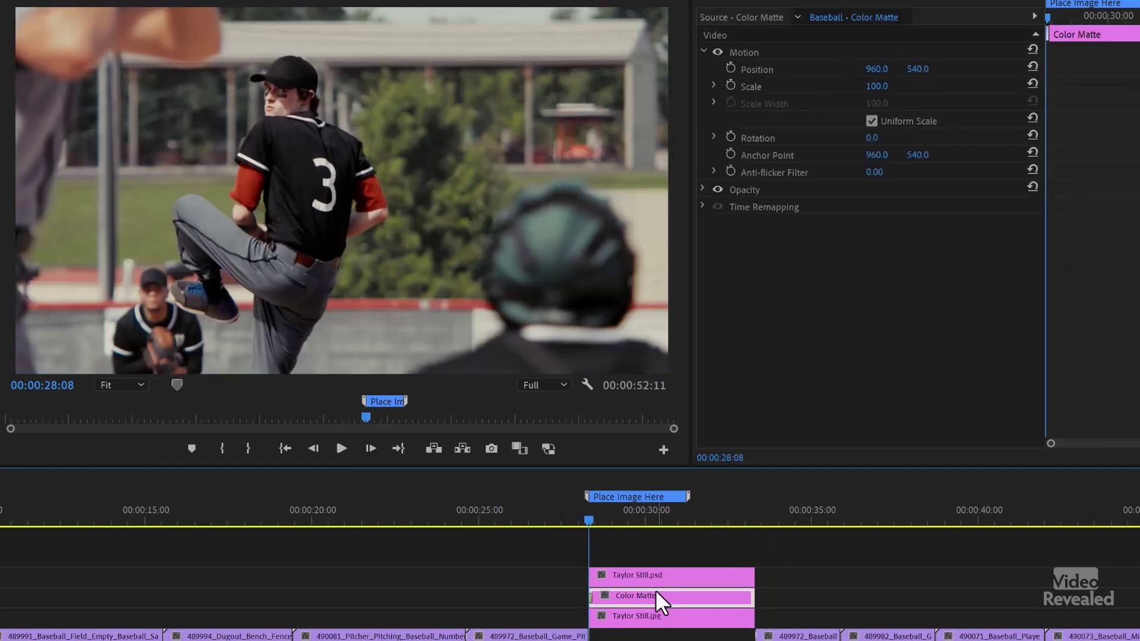
pyautogui.click(649, 577)
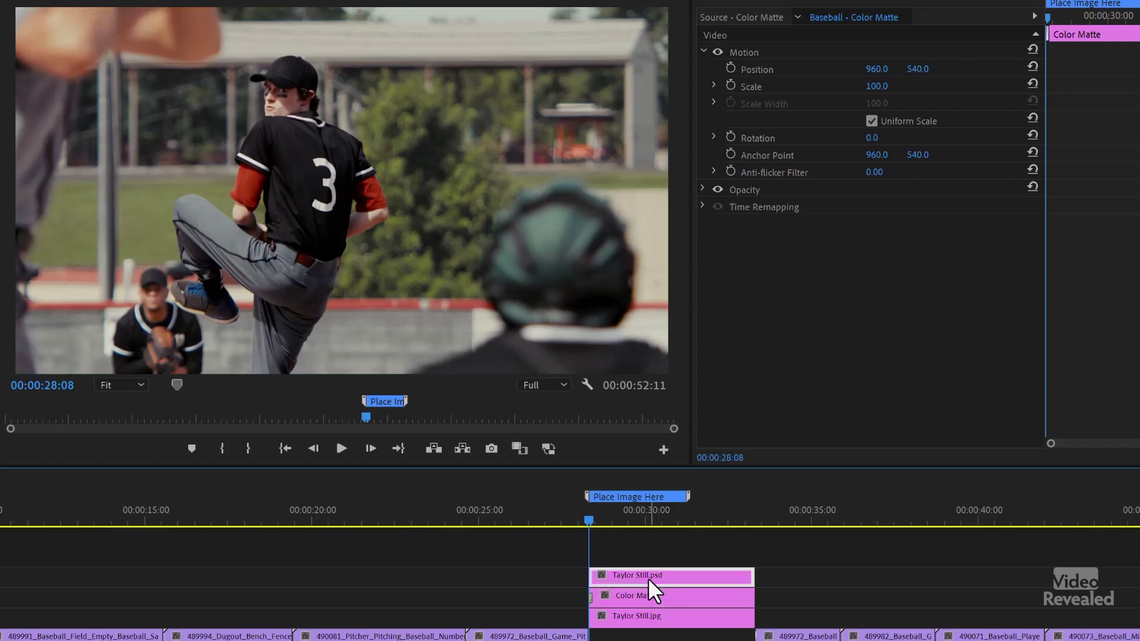
pyautogui.click(647, 615)
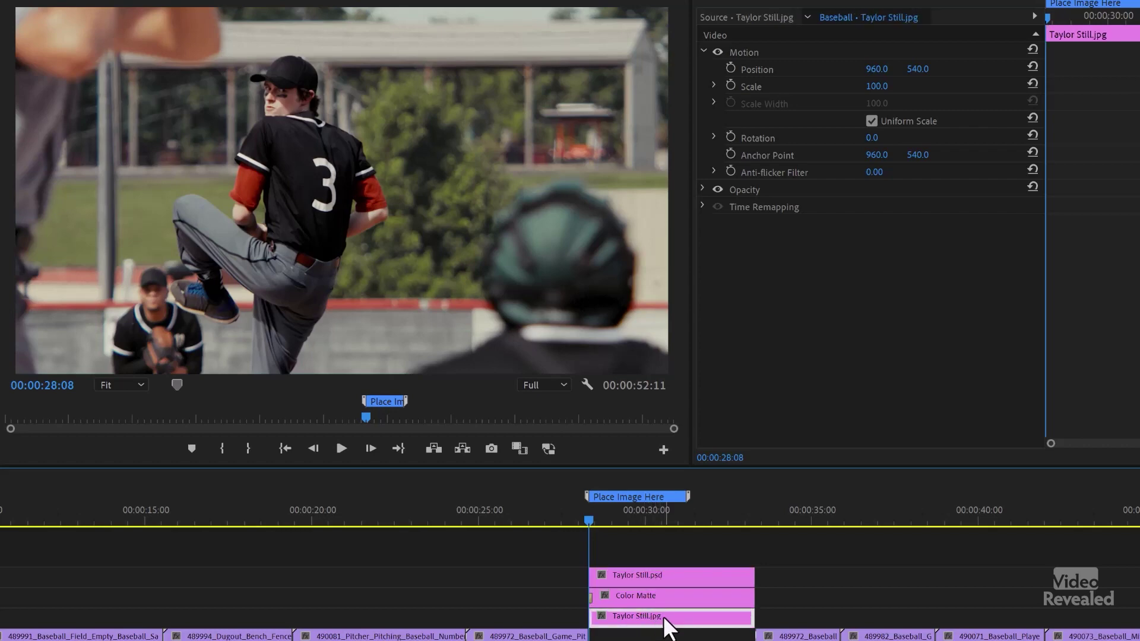
pyautogui.click(732, 85)
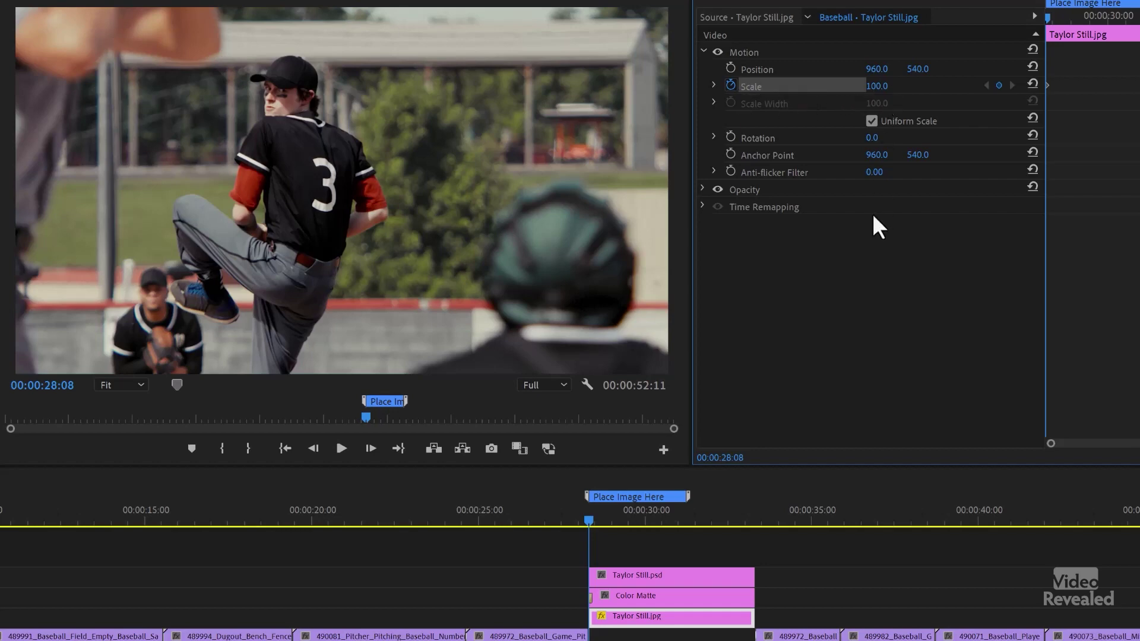
pyautogui.press('Right')
pyautogui.press('Right')
pyautogui.press('Right')
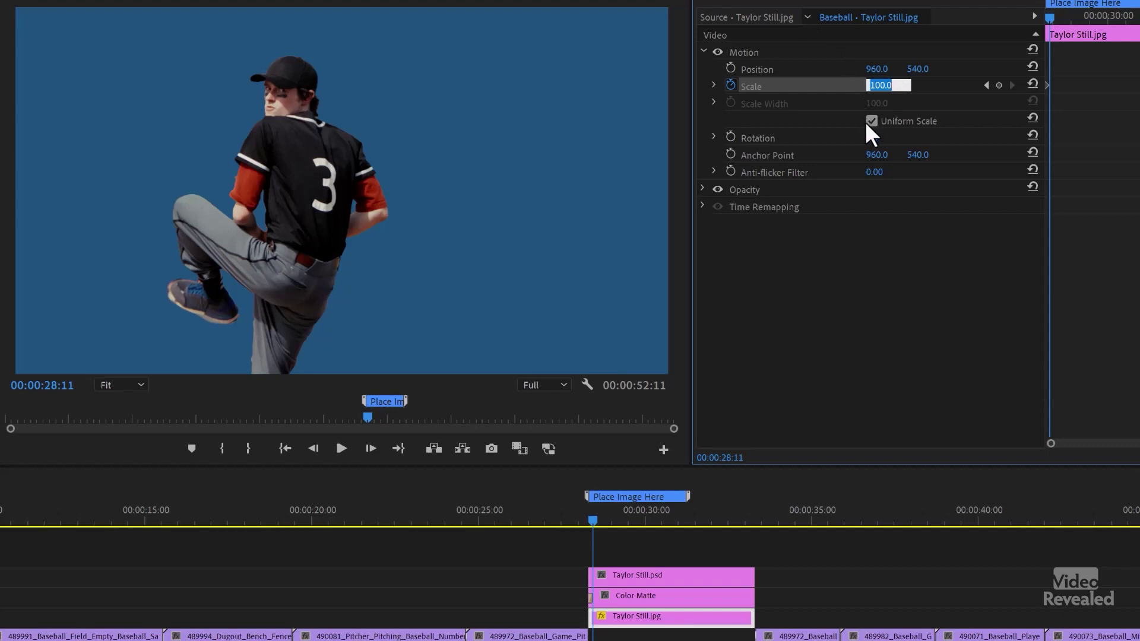
pyautogui.write('125')
pyautogui.press('Return')
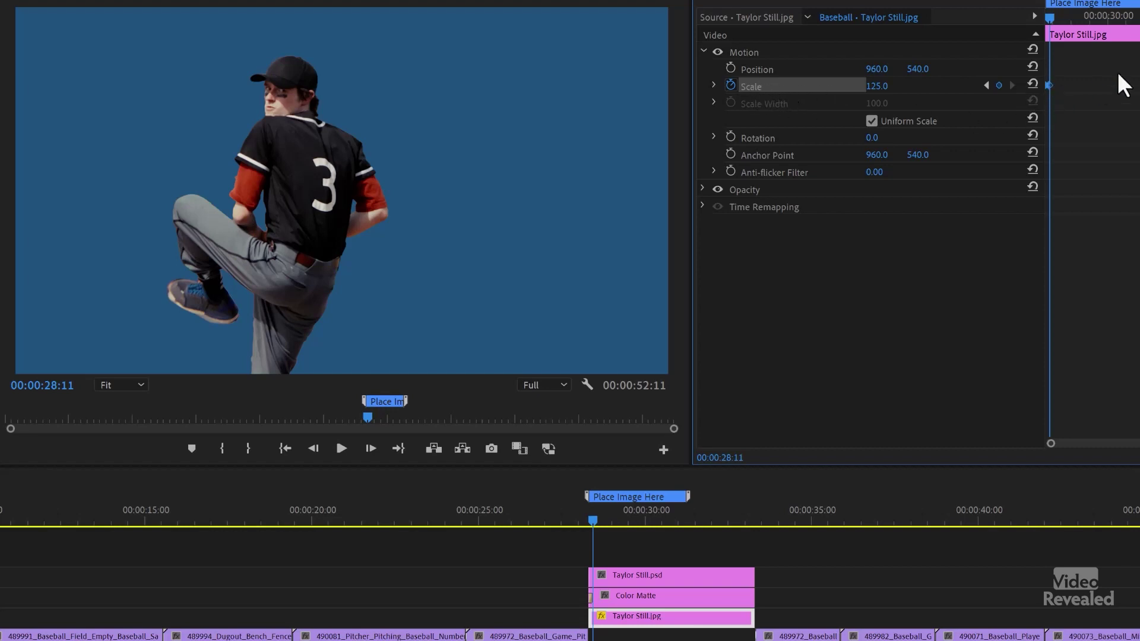
# Step: Copy the Scale keyframes of Taylor Still.jpg to Taylor Still.psd, starting at 00:00:28:08
pyautogui.click(624, 573)
pyautogui.press('Left')
pyautogui.press('Left')
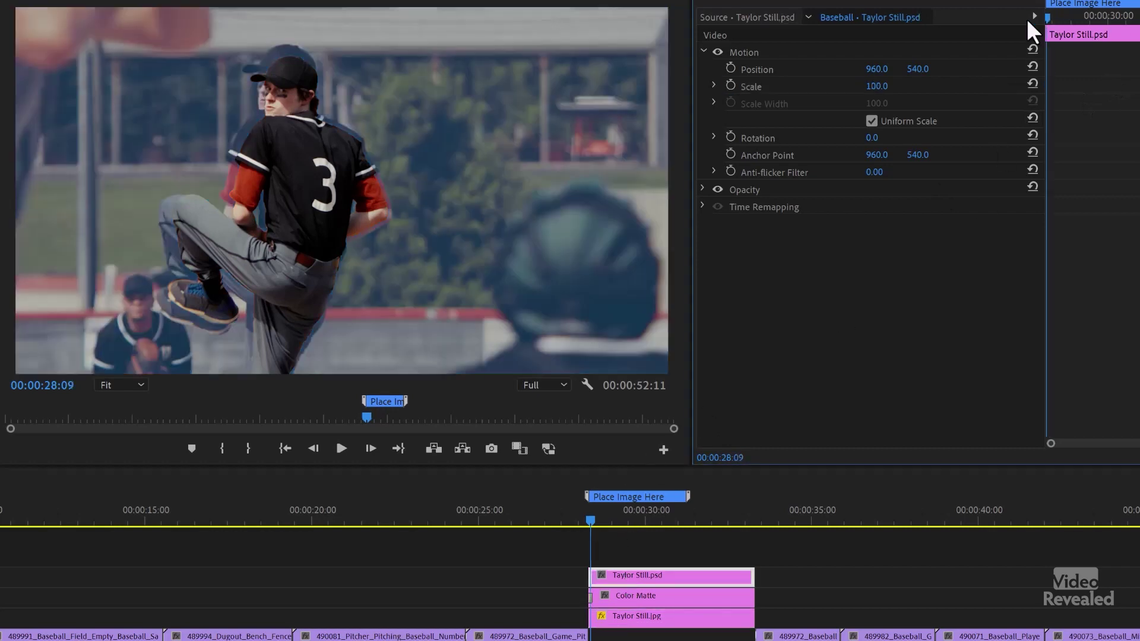
pyautogui.press('Left')
pyautogui.click(759, 86)
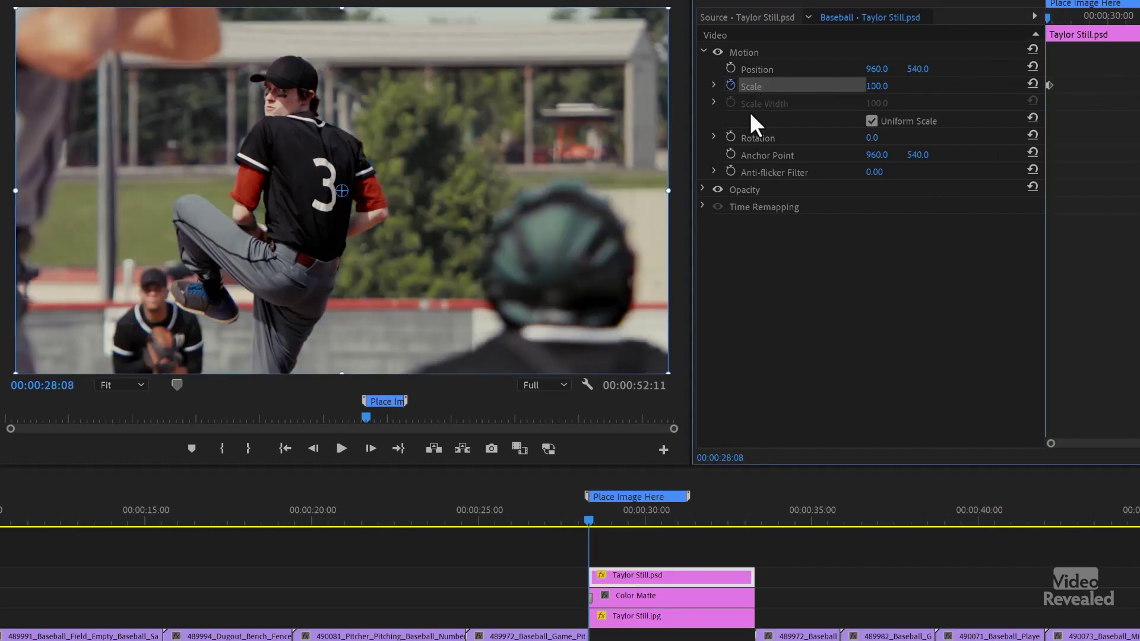
# Step: Preview the scale animation of the pitcher cutout over the blue matte from the start of the freeze
pyautogui.press('Right')
pyautogui.press('Right')
pyautogui.press('Right')
pyautogui.press('Right')
pyautogui.press('Right')
pyautogui.press('Right')
pyautogui.press('Right')
pyautogui.press('Right')
pyautogui.press('Right')
pyautogui.press('Right')
pyautogui.press('Right')
pyautogui.press('Right')
pyautogui.press('Right')
pyautogui.press('Right')
pyautogui.press('Right')
pyautogui.press('Right')
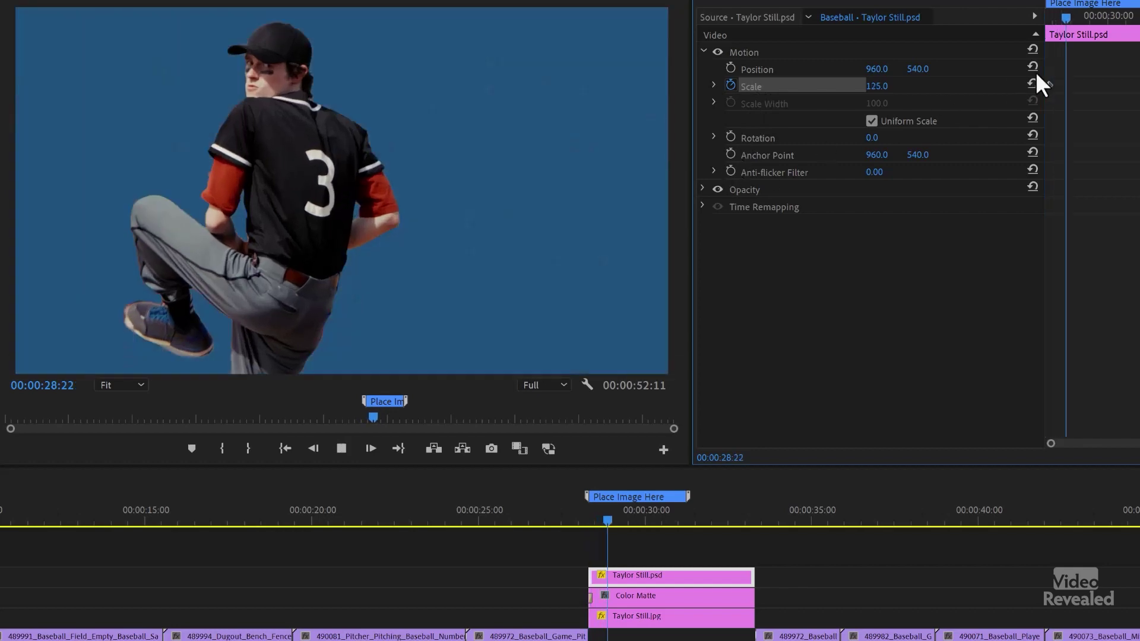
# Step: Return to the start of the freeze and open Taylor.psd from the Taylor Graphics bin in the source monitor
pyautogui.moveTo(1066, 18); pyautogui.dragTo(1007, 41)
pyautogui.moveTo(1067, 19); pyautogui.dragTo(1013, 34)
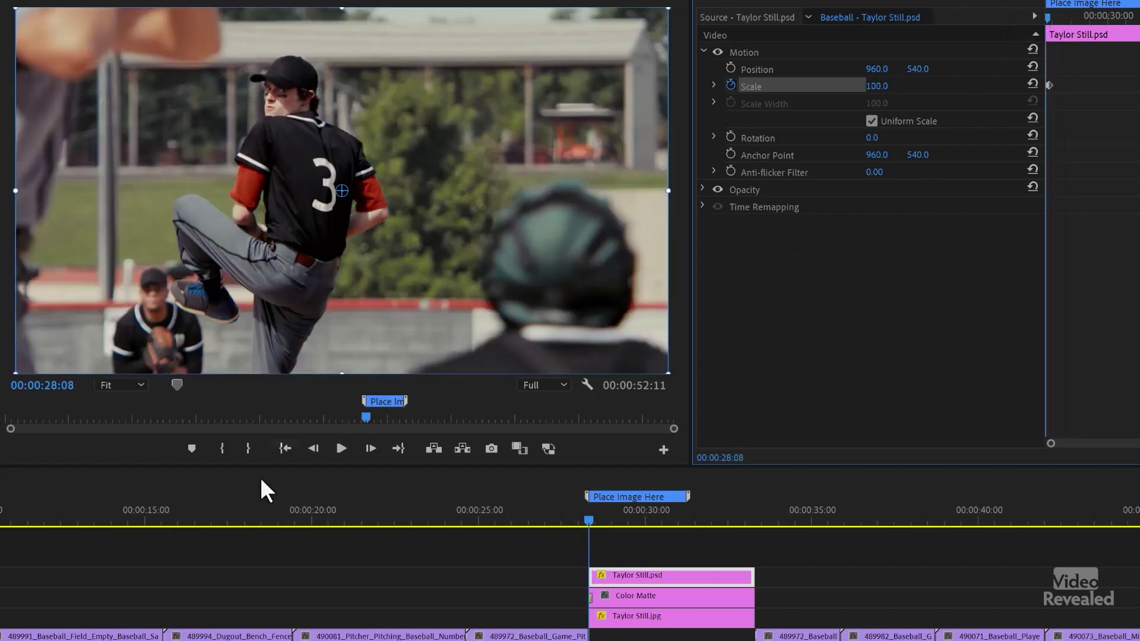
pyautogui.click(631, 596)
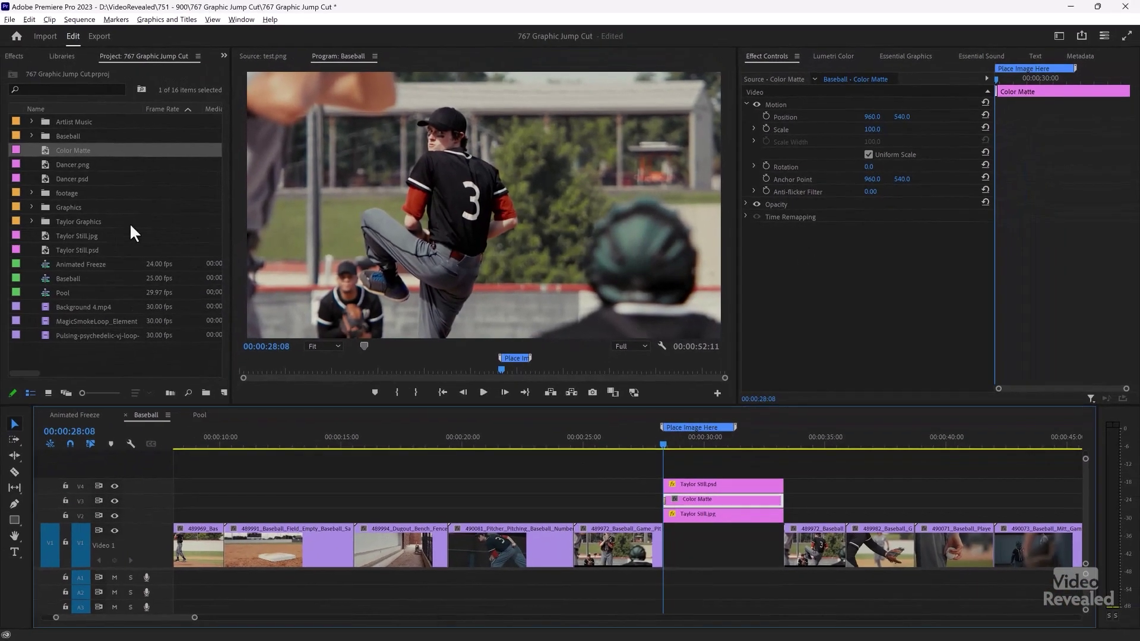
pyautogui.click(31, 221)
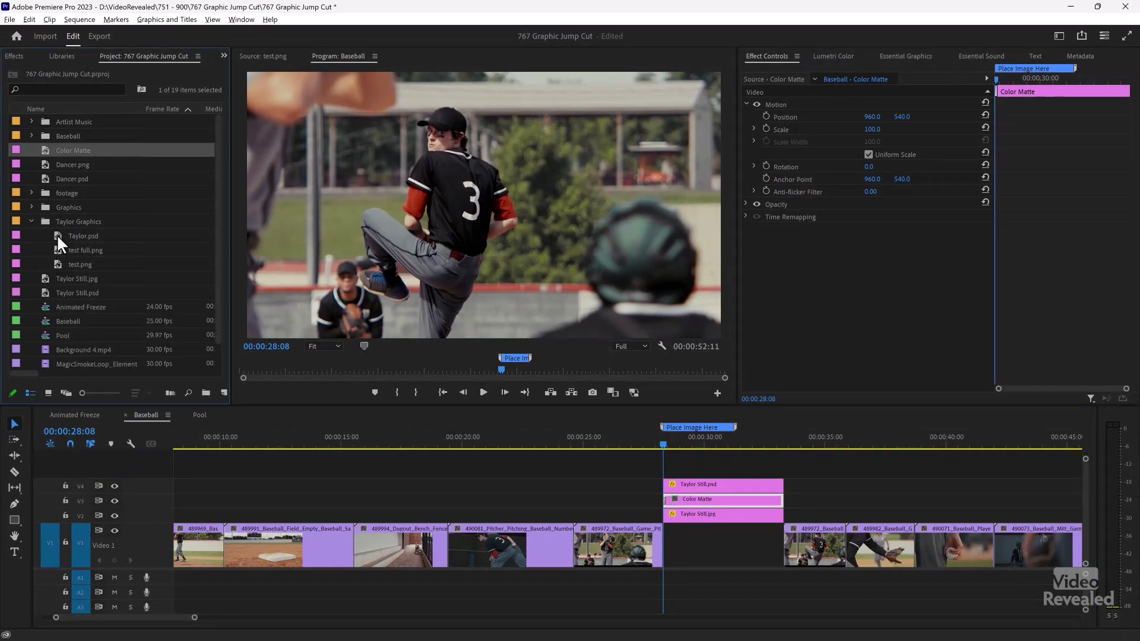
pyautogui.doubleClick(56, 235)
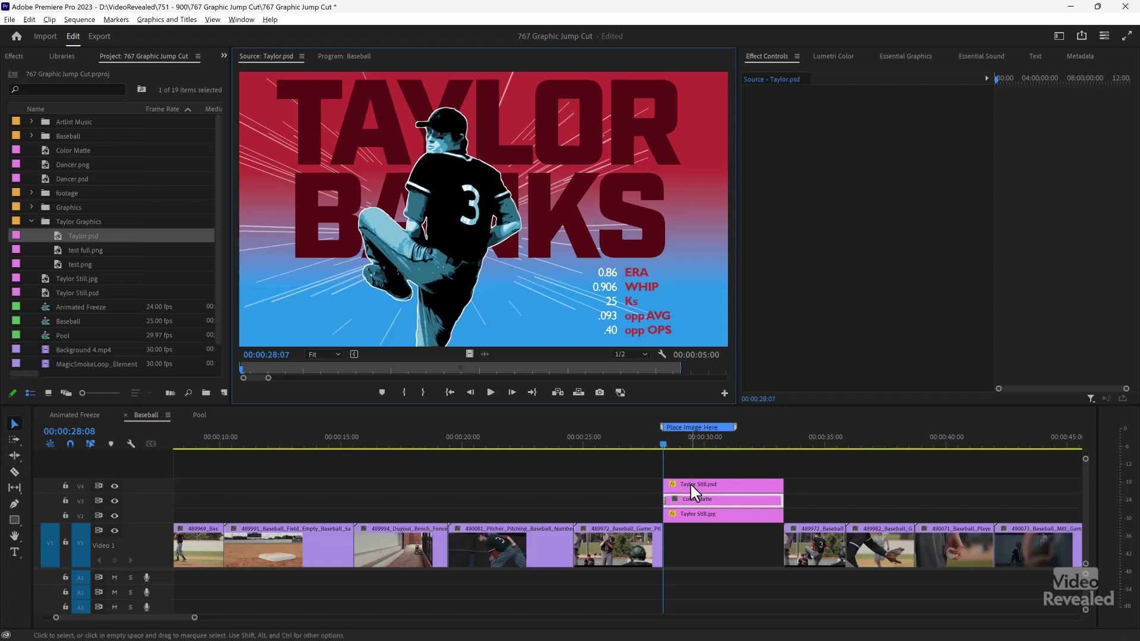
# Step: Open the original Taylor.psd in Photoshop and switch the Taylor layer's visibility off and on again
pyautogui.click(59, 234)
pyautogui.click(30, 19)
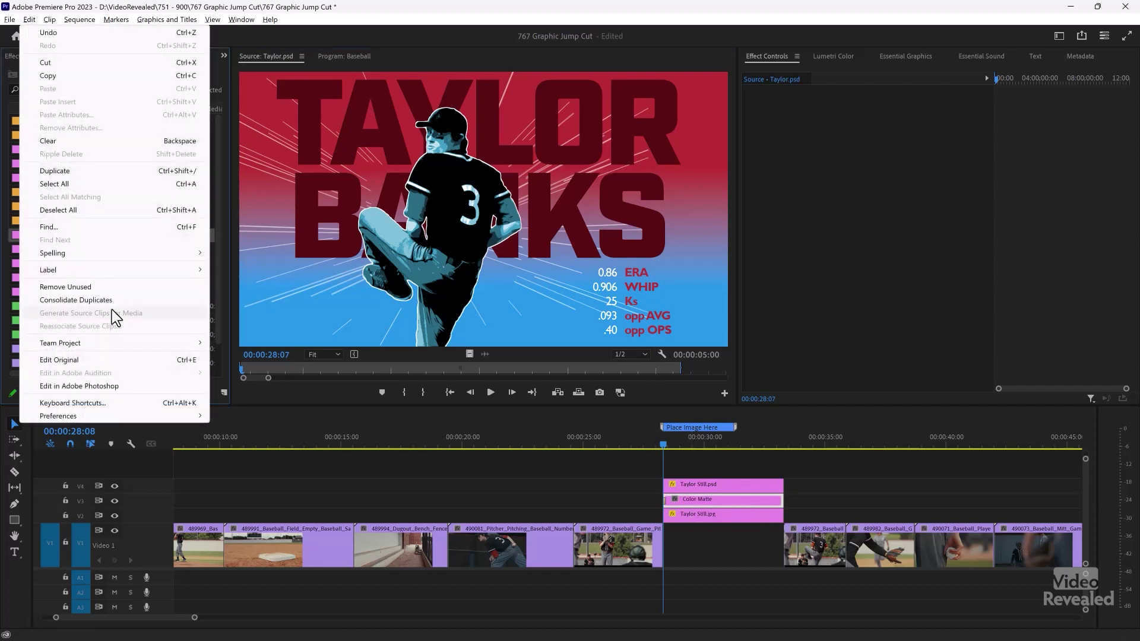
pyautogui.click(88, 357)
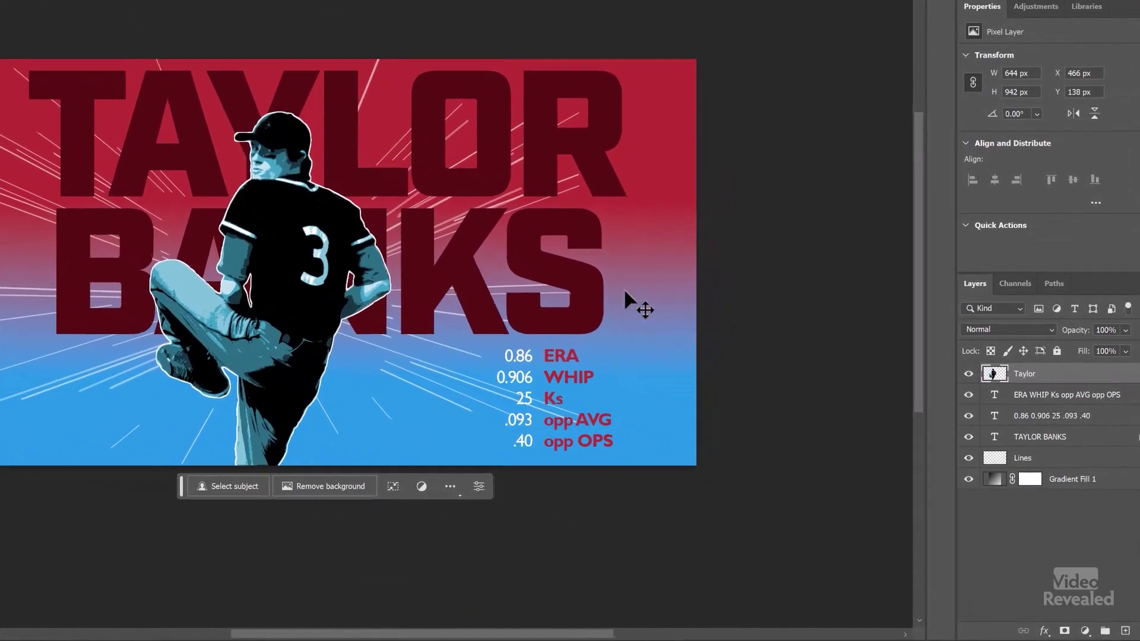
pyautogui.click(968, 372)
pyautogui.click(969, 373)
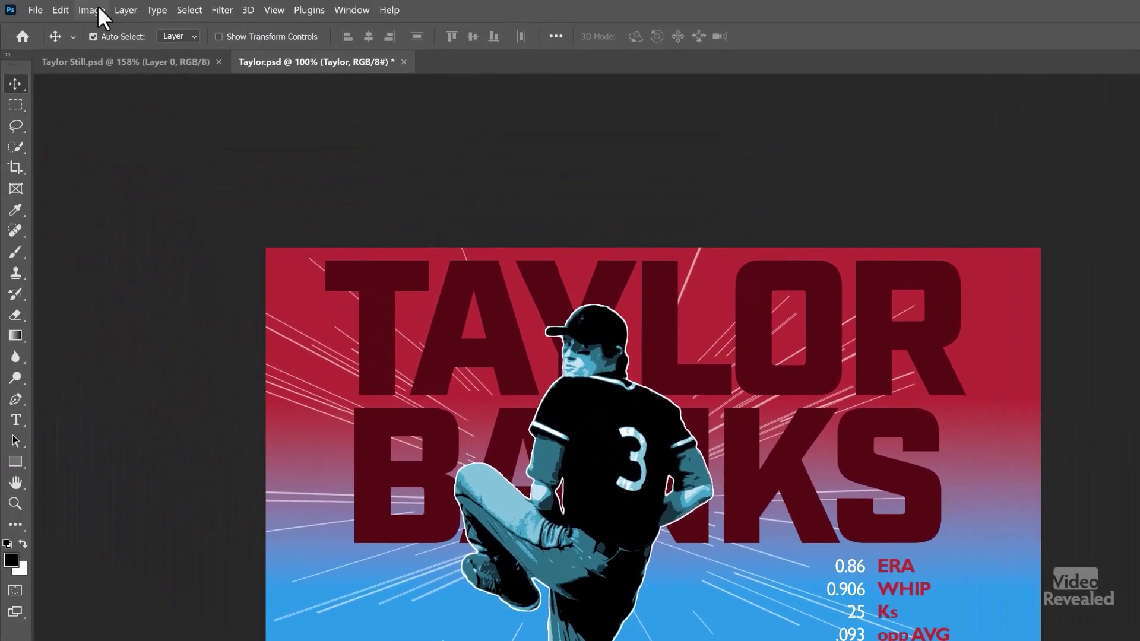
# Step: Preview a 4-level Posterize adjustment on the Taylor layer without applying it
pyautogui.click(94, 8)
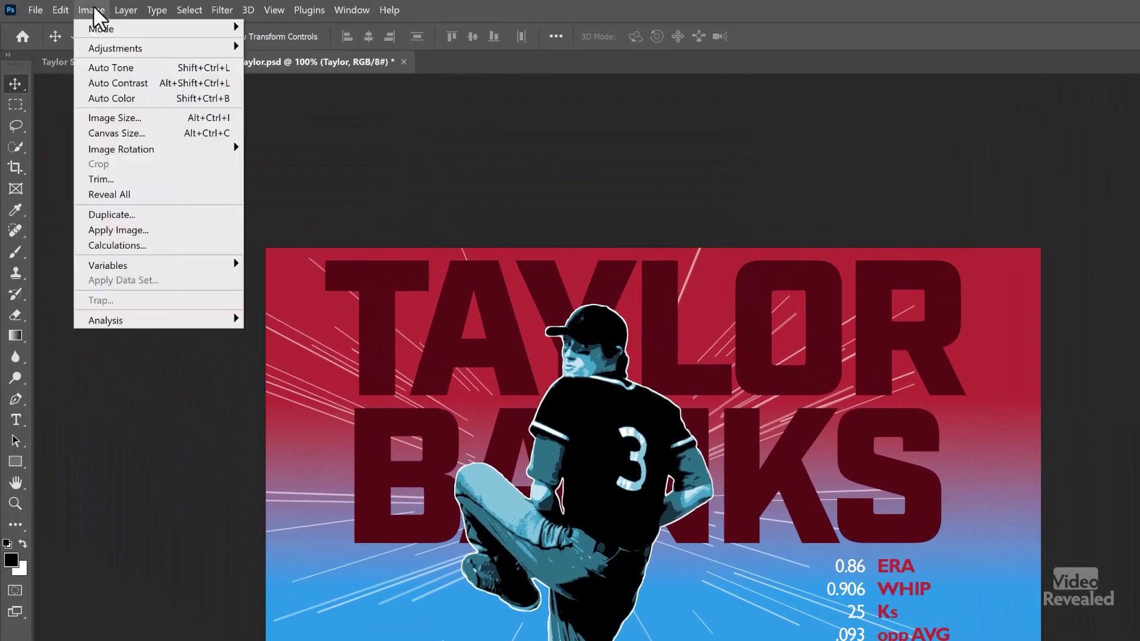
pyautogui.moveTo(93, 28)
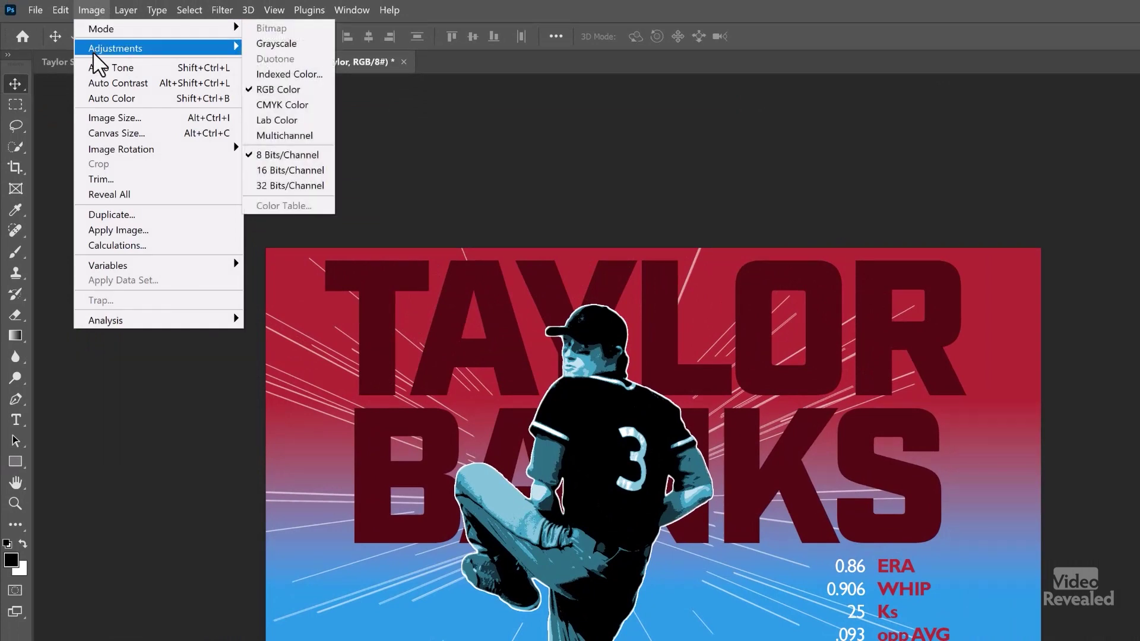
pyautogui.moveTo(95, 52)
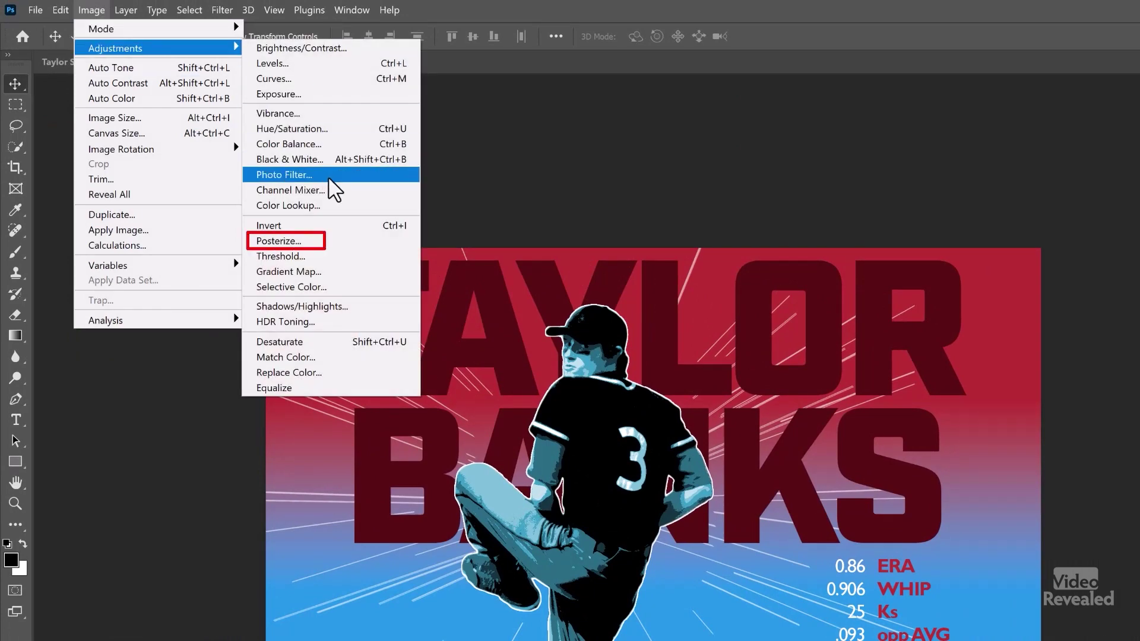
pyautogui.click(311, 240)
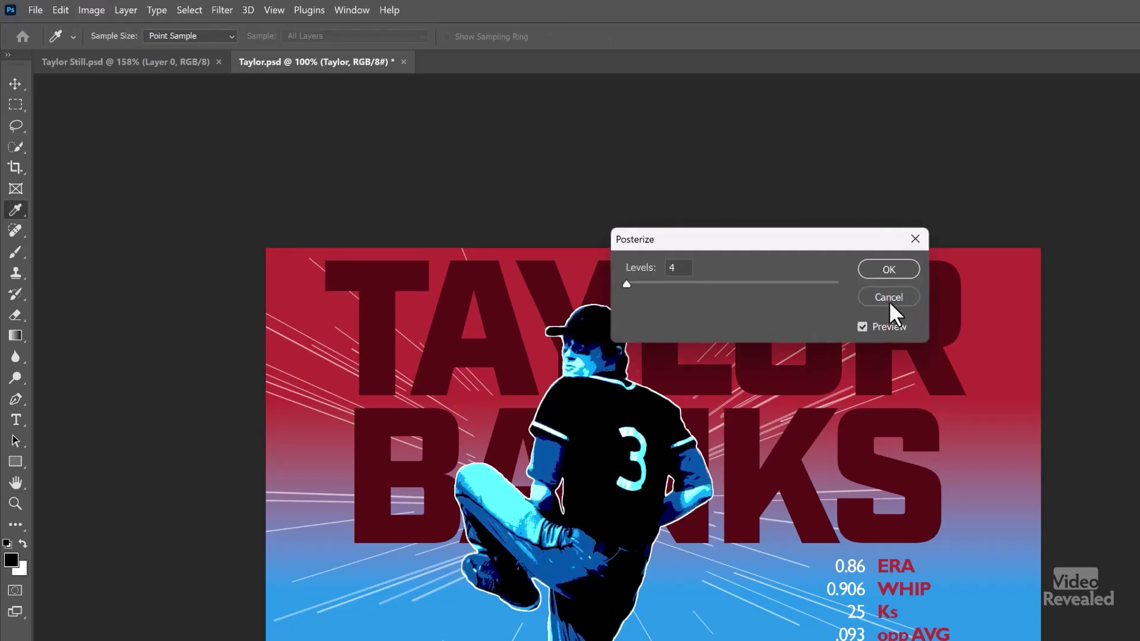
pyautogui.click(905, 296)
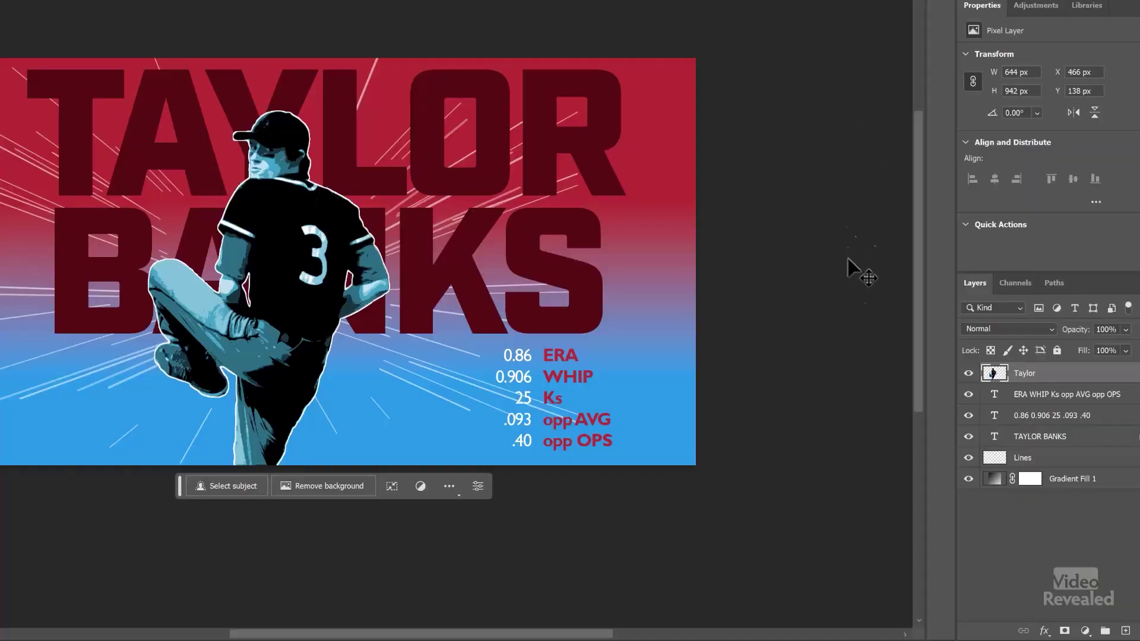
# Step: Examine how the graphic is built by hiding the text, Taylor and Lines layers one after another, then show all layers again
pyautogui.click(968, 395)
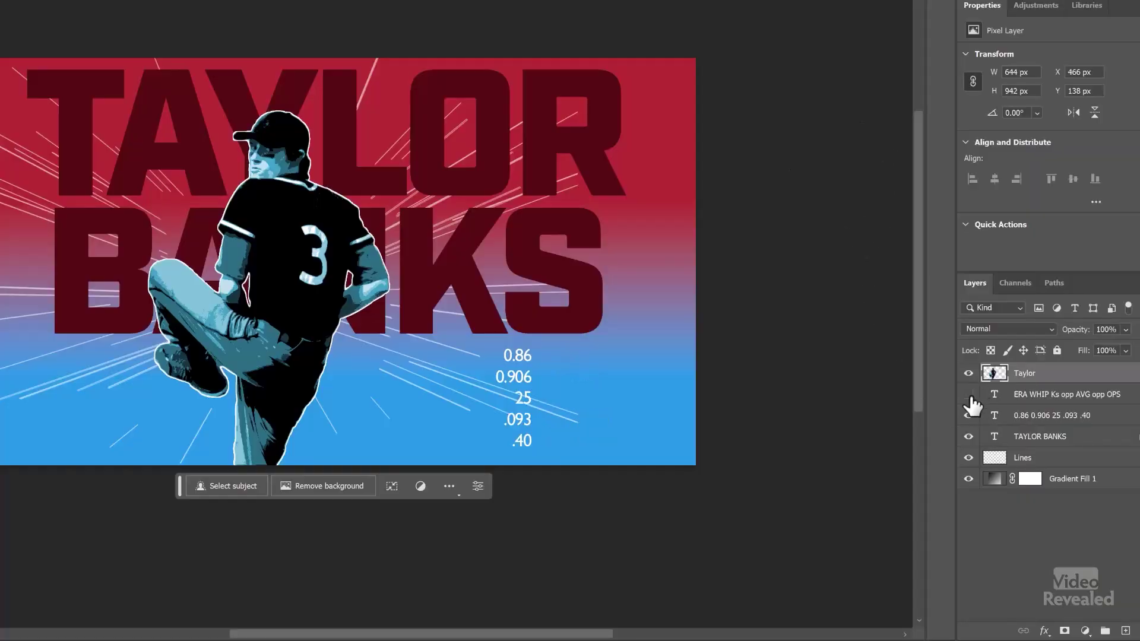
pyautogui.click(968, 395)
pyautogui.click(968, 416)
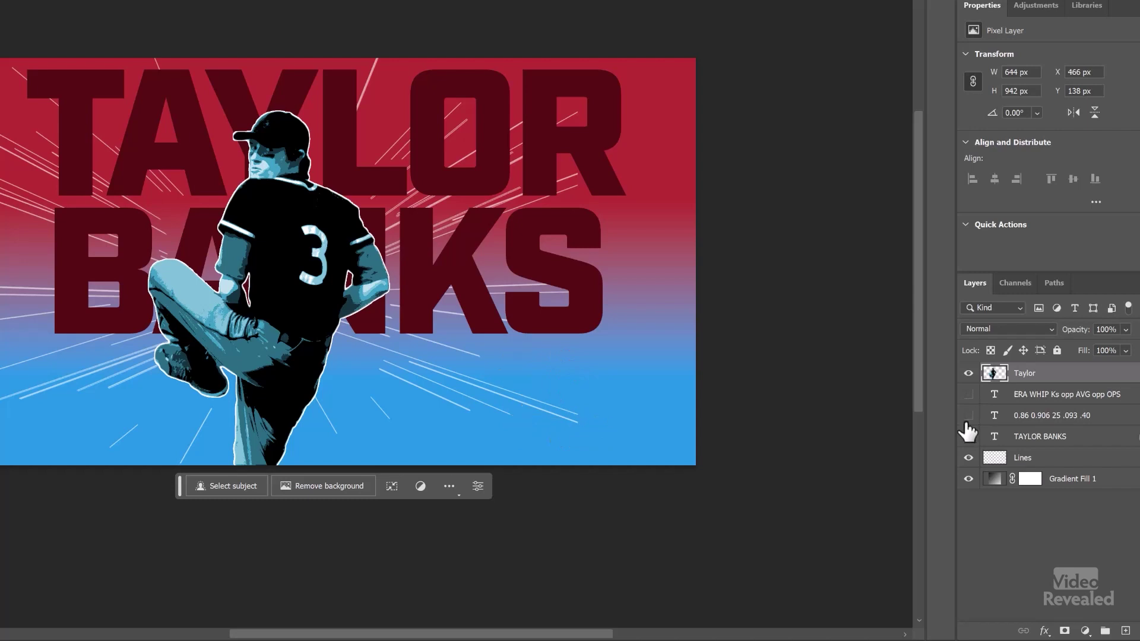
pyautogui.click(968, 437)
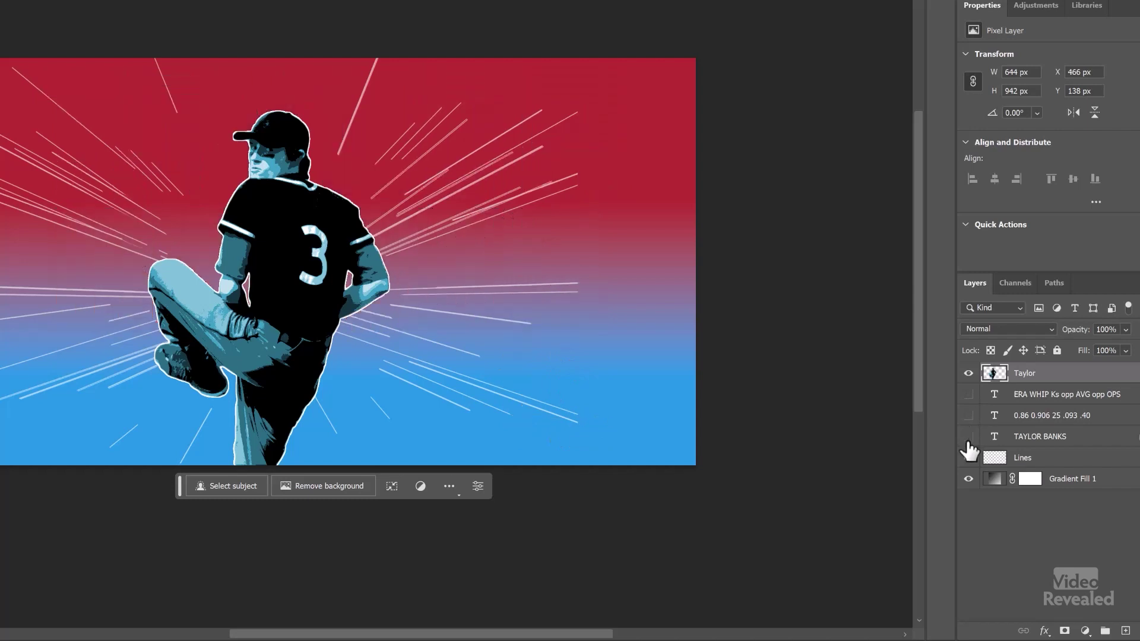
pyautogui.click(968, 373)
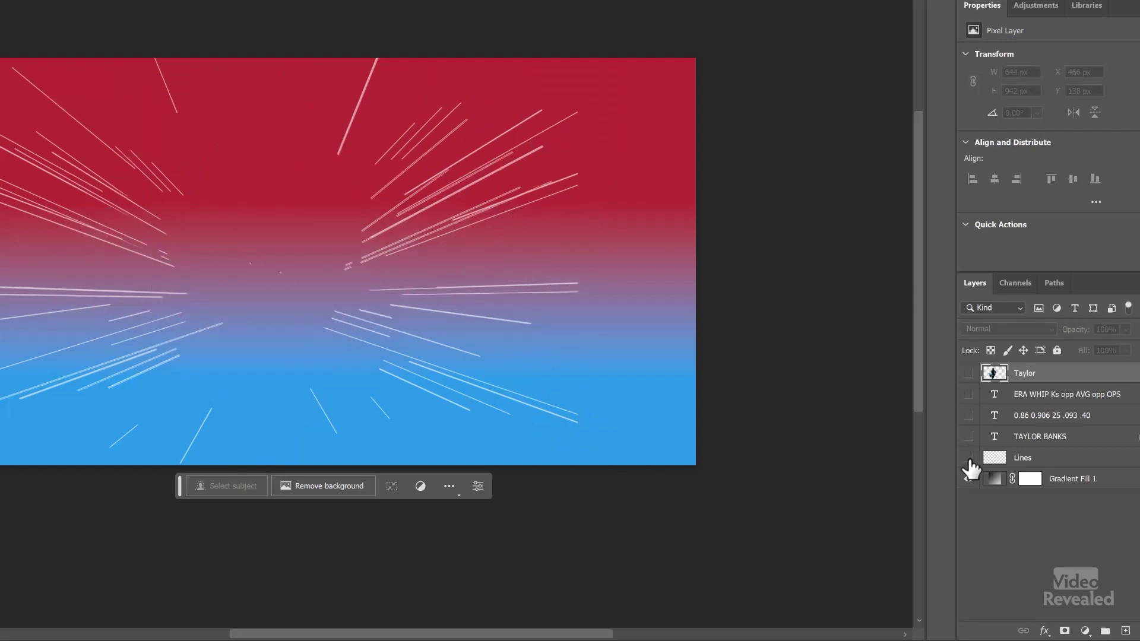
pyautogui.click(969, 457)
pyautogui.click(968, 457)
pyautogui.moveTo(968, 437); pyautogui.dragTo(971, 377)
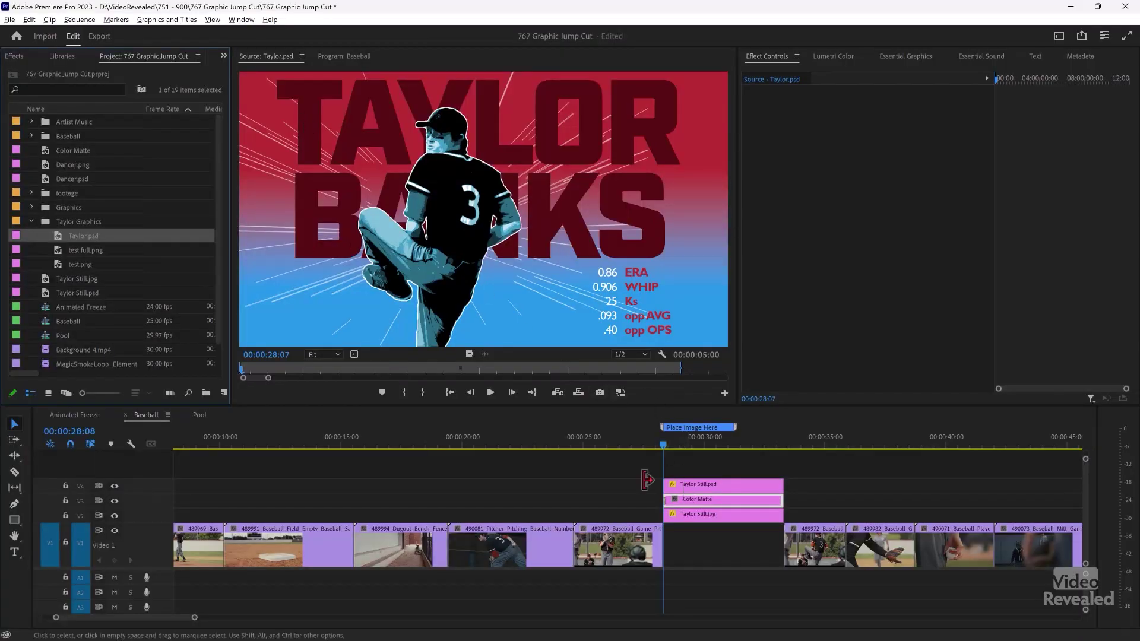
# Step: In Premiere Pro, replace the Taylor Still.psd and Color Matte clips with Taylor.psd on V3, aligned above Taylor Still.jpg
pyautogui.click(673, 442)
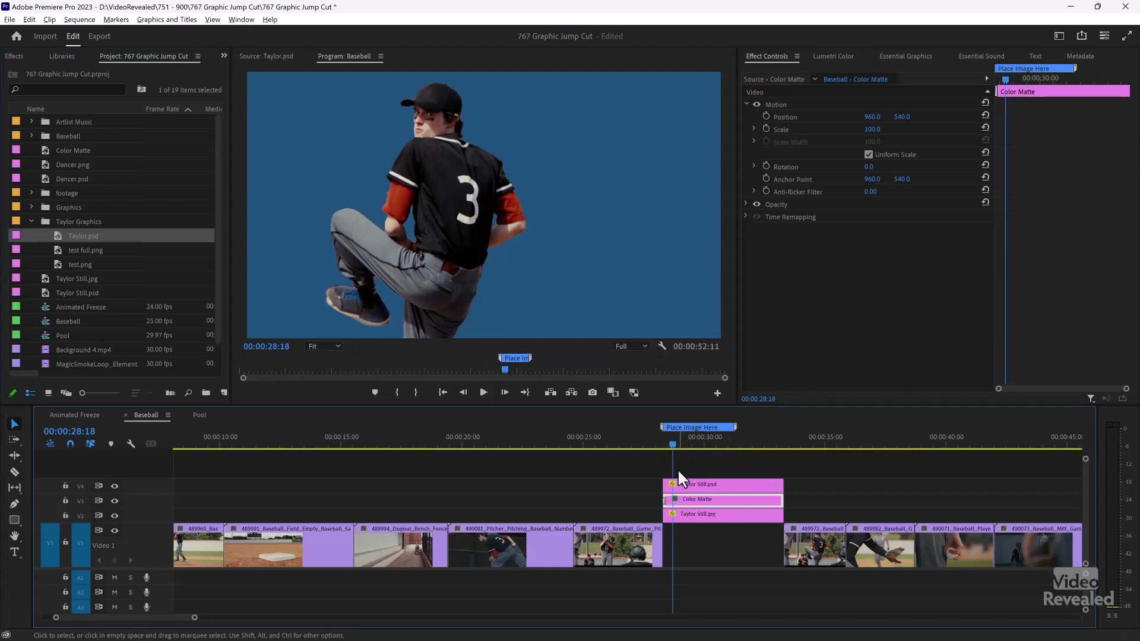
pyautogui.click(695, 442)
pyautogui.moveTo(674, 465)
pyautogui.mouseDown()
pyautogui.moveTo(684, 496)
pyautogui.moveTo(678, 486)
pyautogui.mouseUp()
pyautogui.press('Delete')
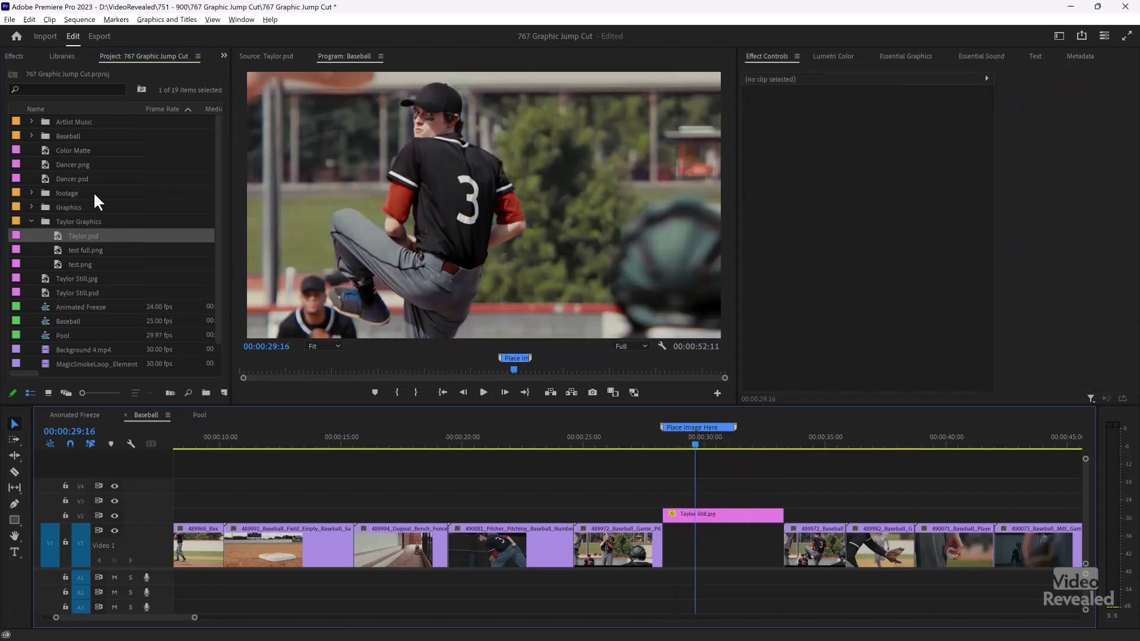
pyautogui.moveTo(59, 234); pyautogui.dragTo(663, 505)
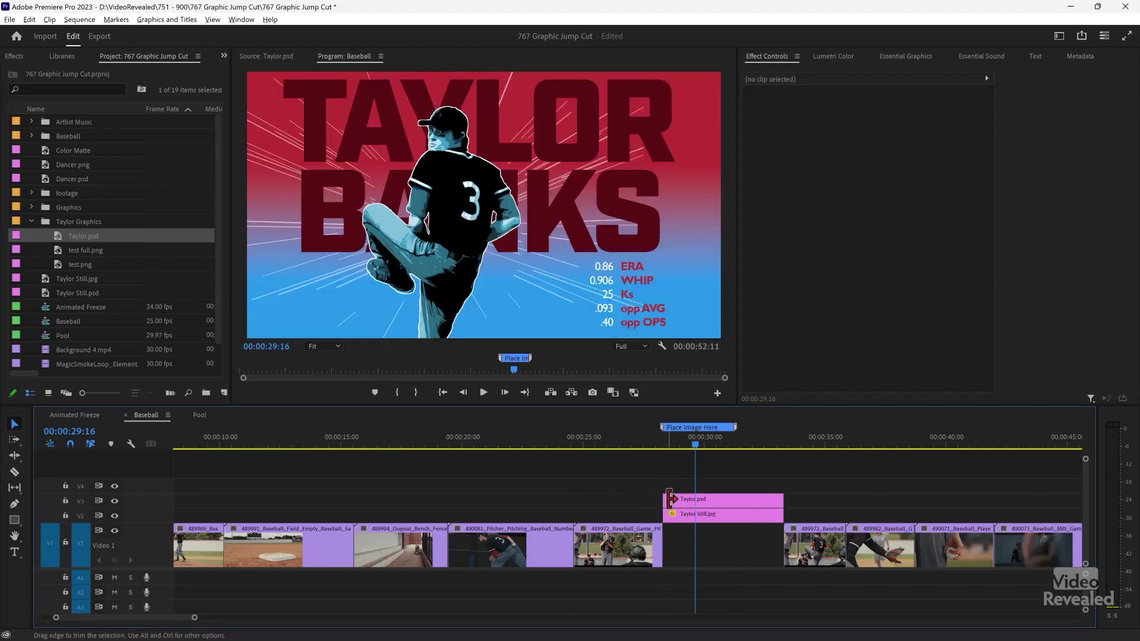
# Step: Paste the copied Scale keyframes onto Taylor.psd, starting at 00:00:28:08
pyautogui.click(700, 497)
pyautogui.click(782, 127)
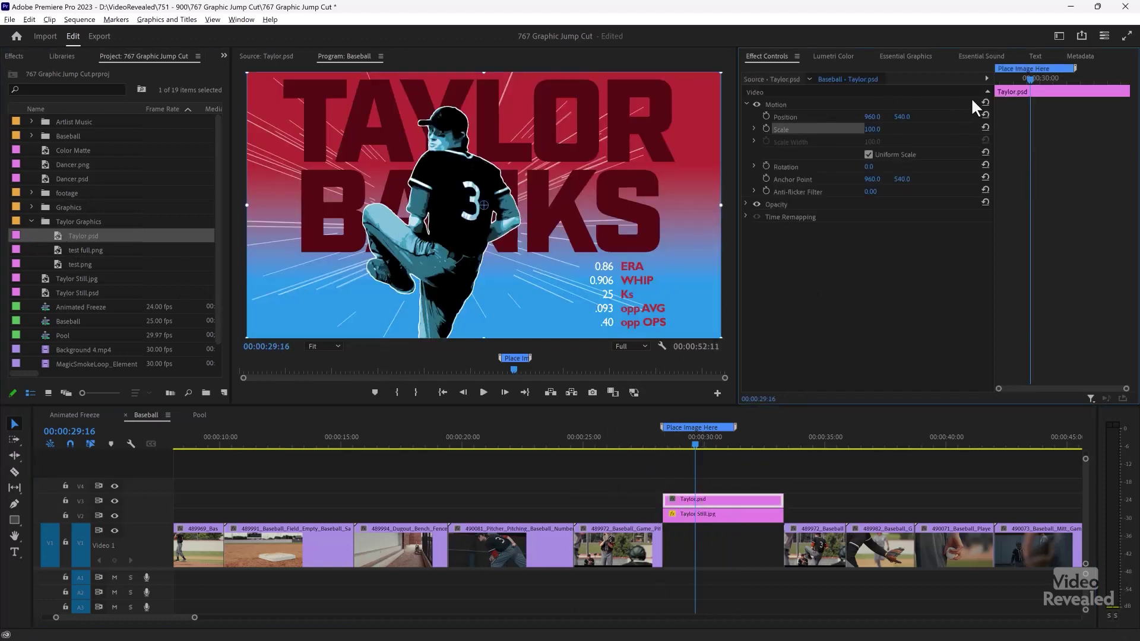
pyautogui.moveTo(1030, 78); pyautogui.dragTo(960, 93)
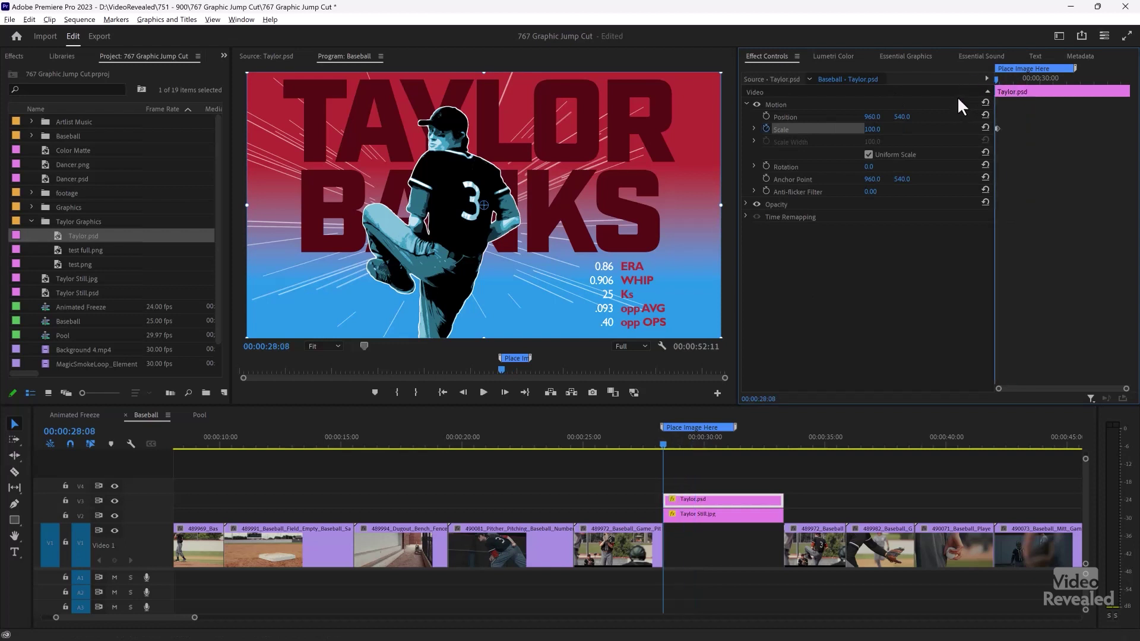
# Step: Play from shortly before the freeze into the Taylor.psd graphic and check how its text fits the frame
pyautogui.click(637, 441)
pyautogui.press('space')
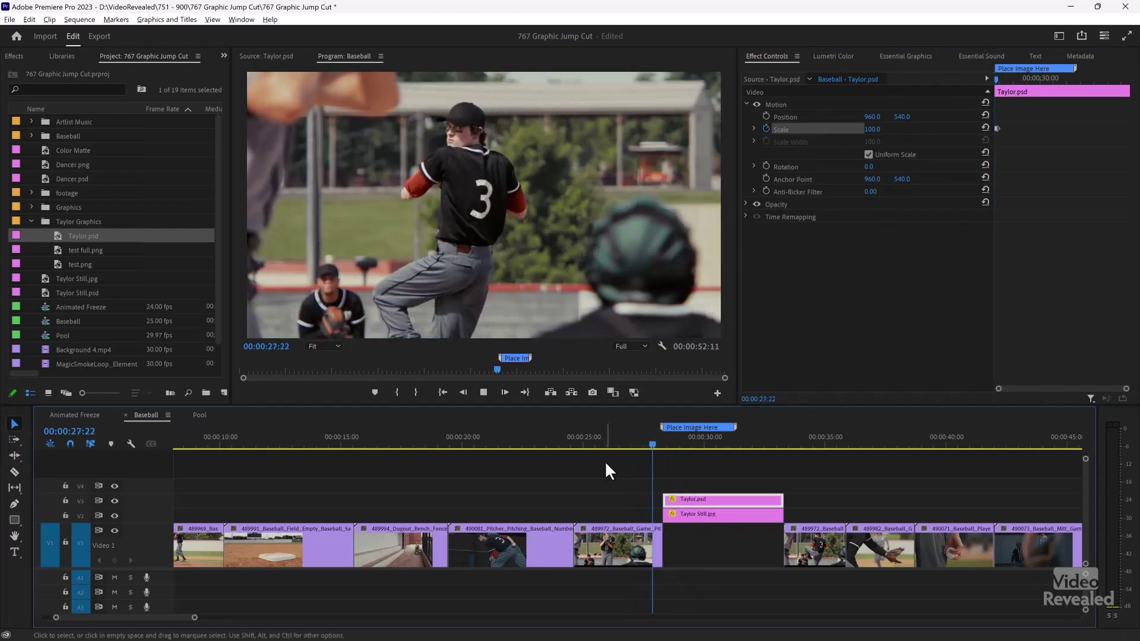
pyautogui.press('space')
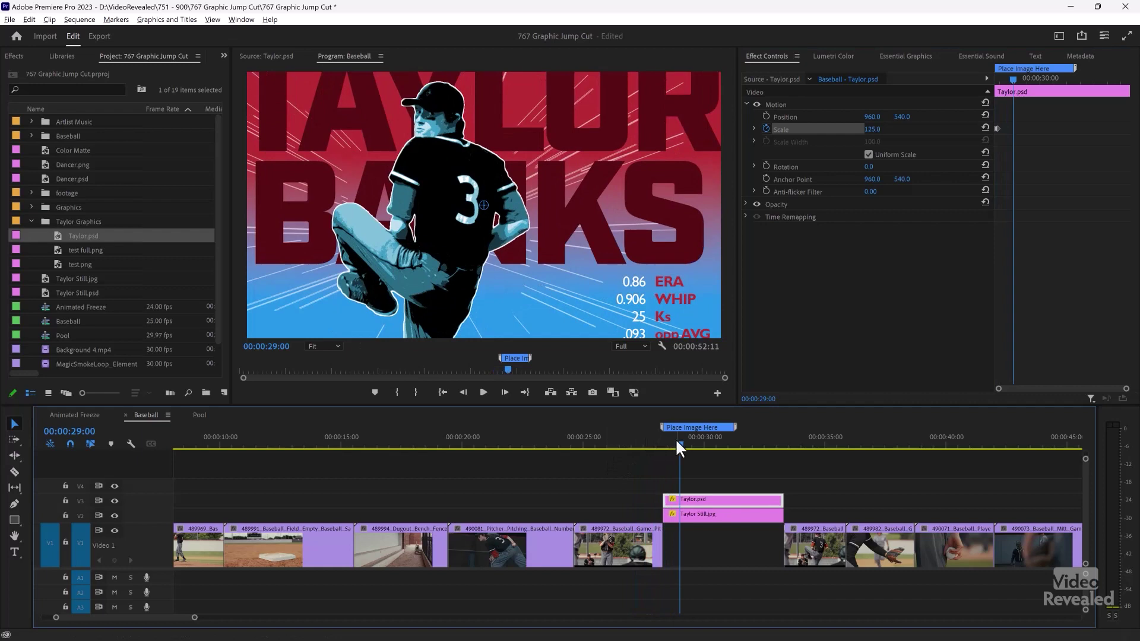
pyautogui.moveTo(676, 442); pyautogui.dragTo(673, 440)
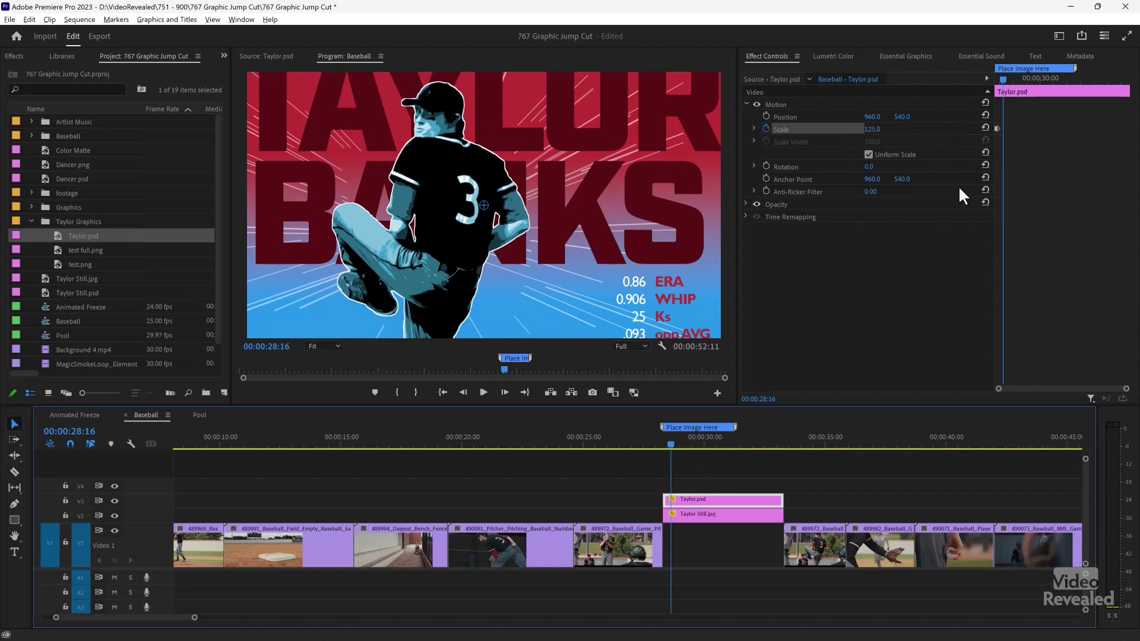
# Step: Set Taylor.psd's Scale at 00:00:28:11 to 104 and open Taylor Still.jpg's Scale at the same frame for editing
pyautogui.moveTo(1002, 72); pyautogui.dragTo(998, 72)
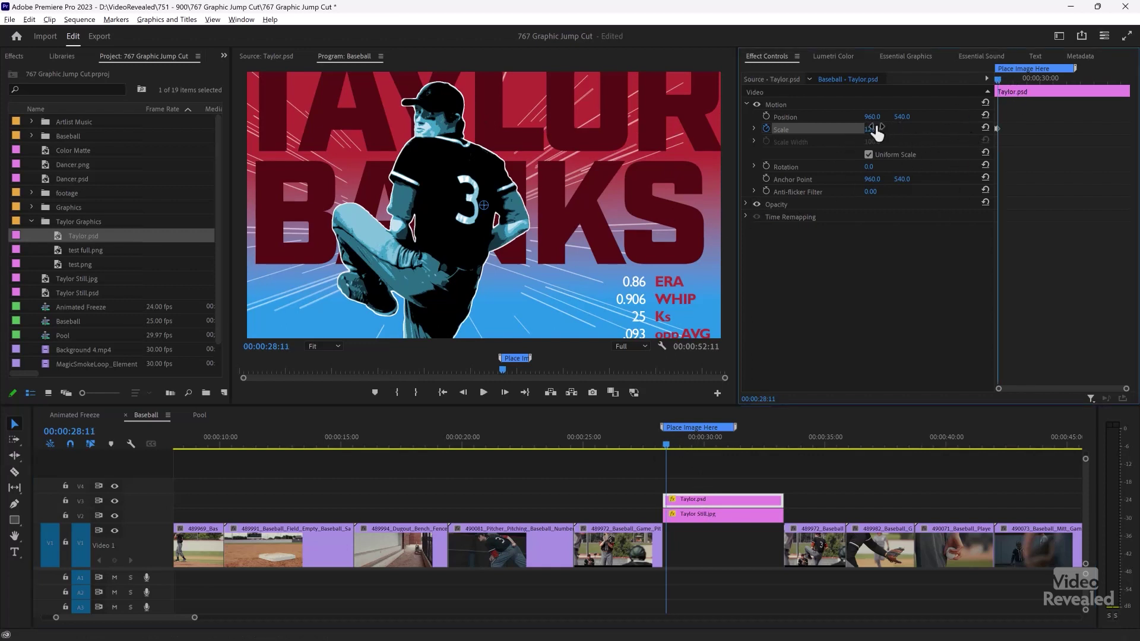
pyautogui.moveTo(876, 134); pyautogui.dragTo(849, 134)
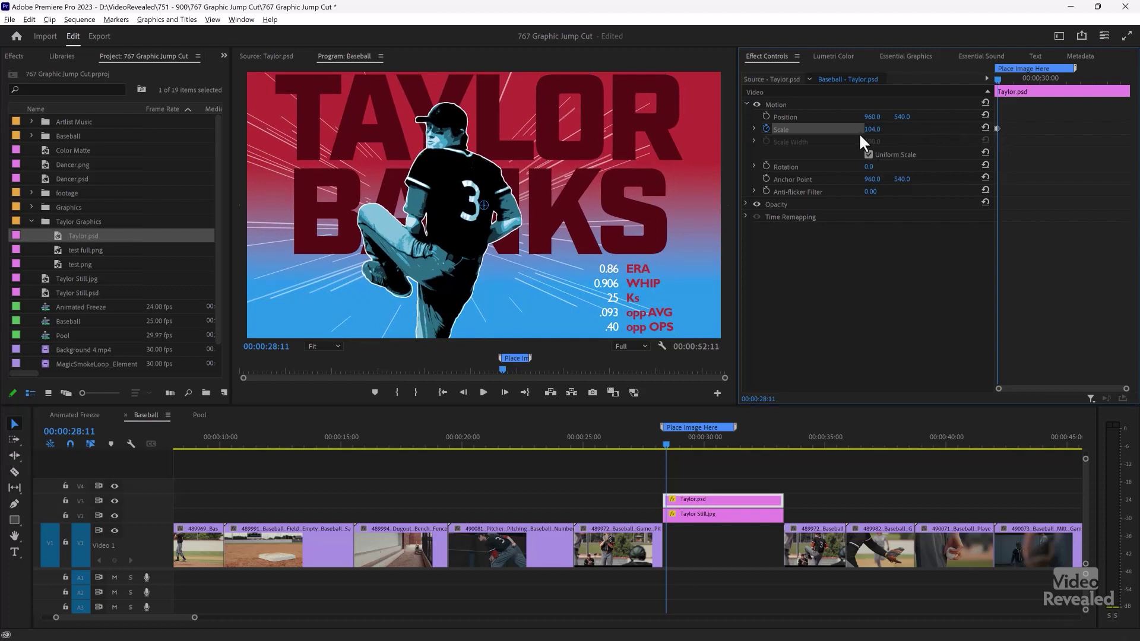
pyautogui.click(715, 513)
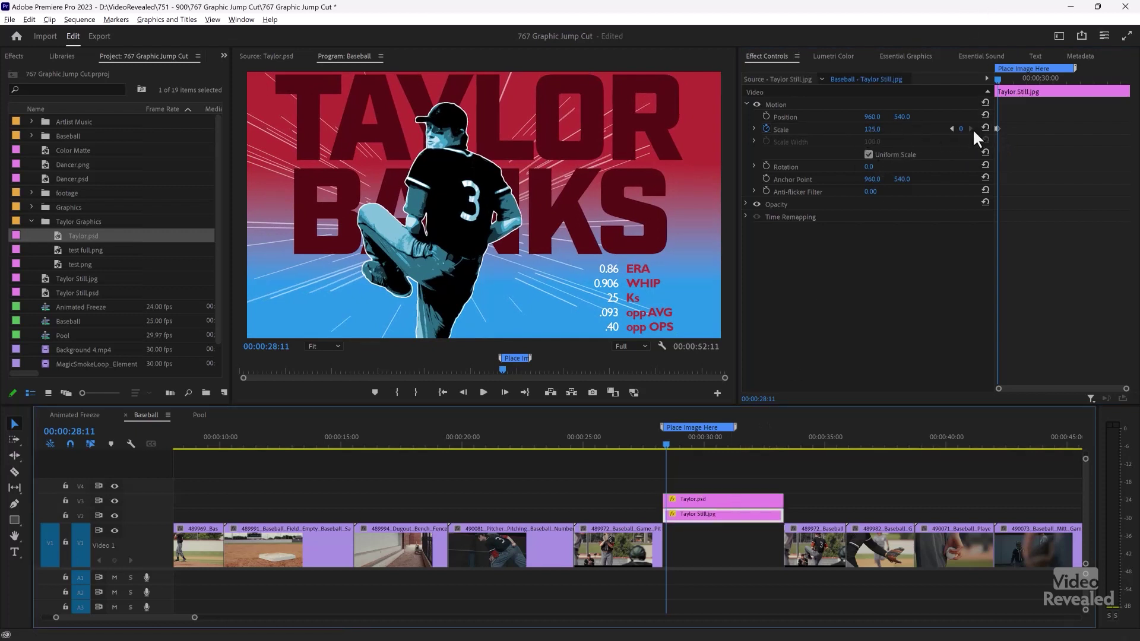
pyautogui.click(881, 129)
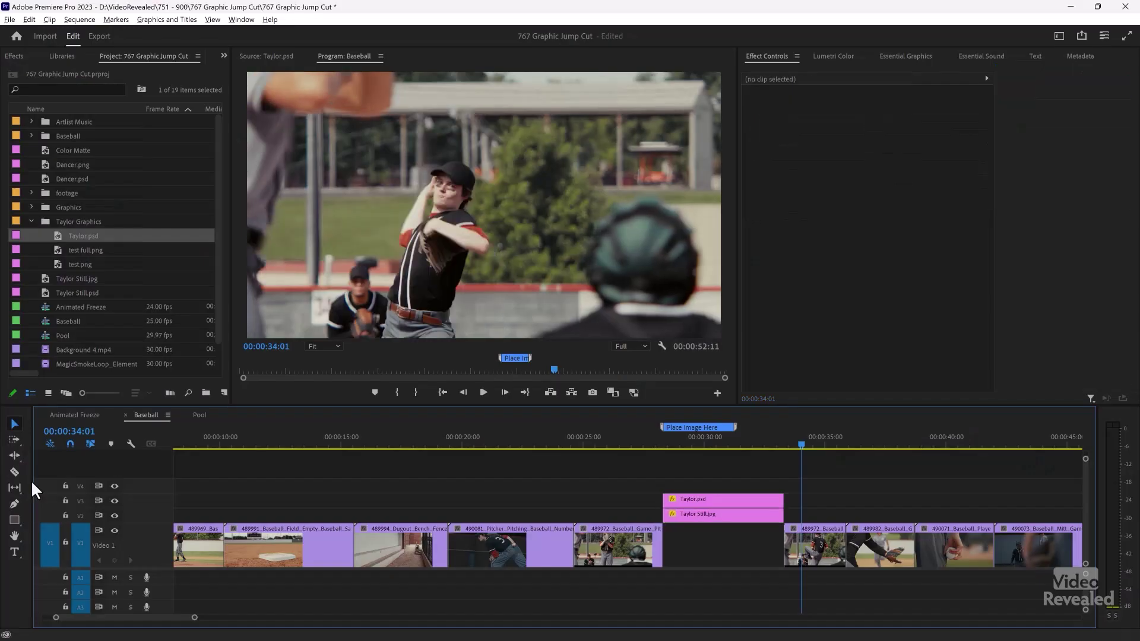
# Step: Open the Pool sequence and scrub through the end of its freeze-frame section
pyautogui.click(199, 414)
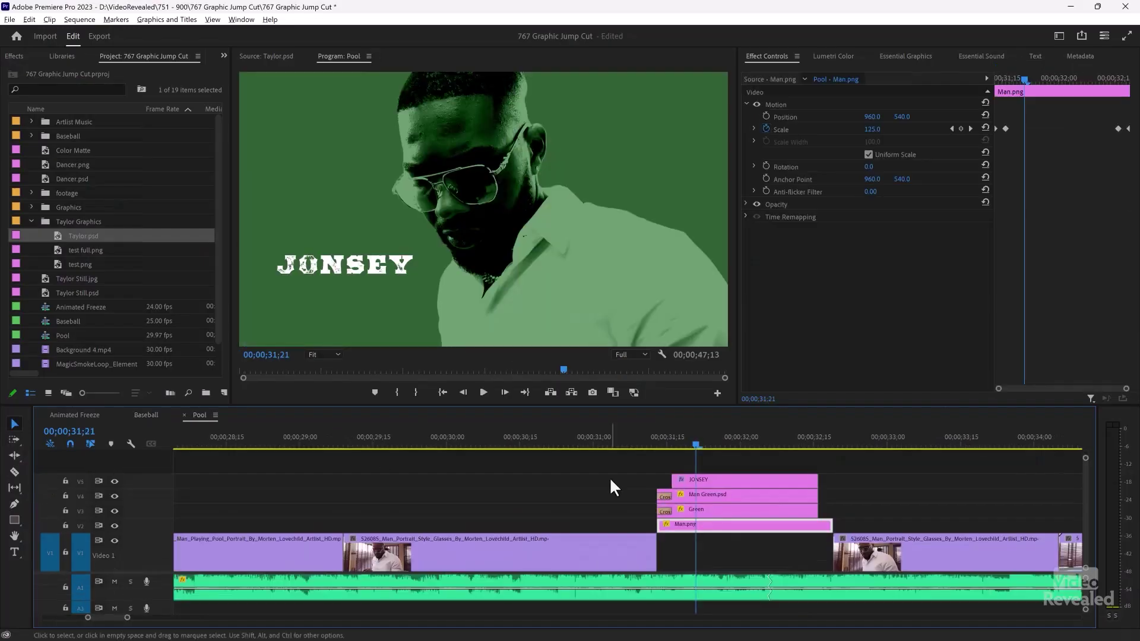
pyautogui.click(804, 442)
pyautogui.moveTo(807, 437); pyautogui.dragTo(829, 446)
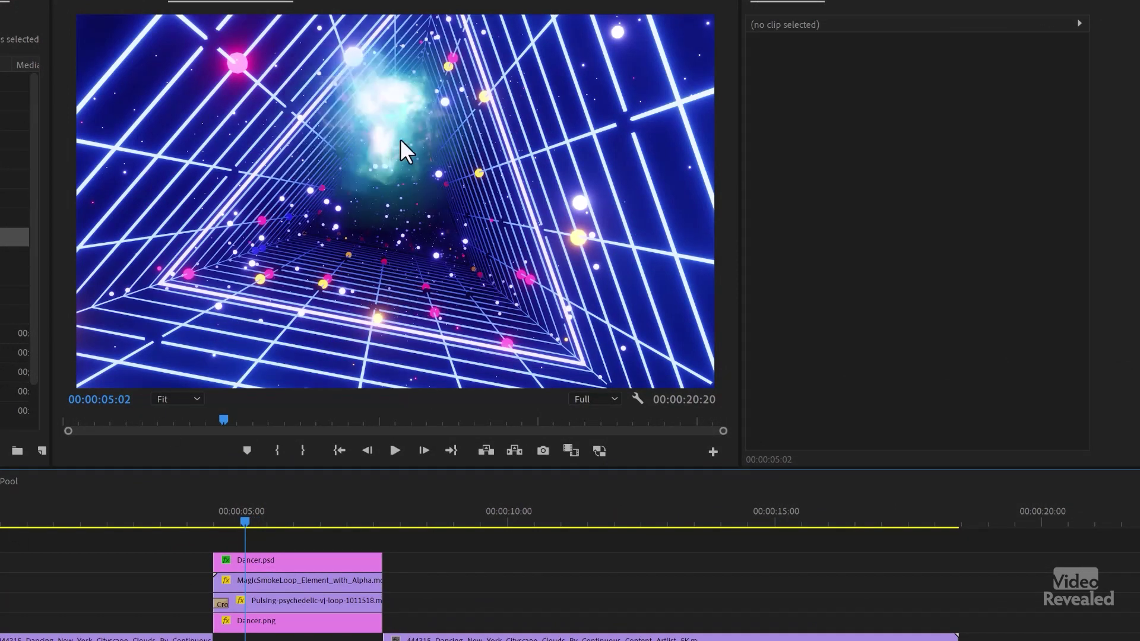
# Step: Examine the Animated Freeze sequence by playing it, checking the Scale keyframes of the pulsing background and Dancer.png, and scrubbing to the freeze's start
pyautogui.press('space')
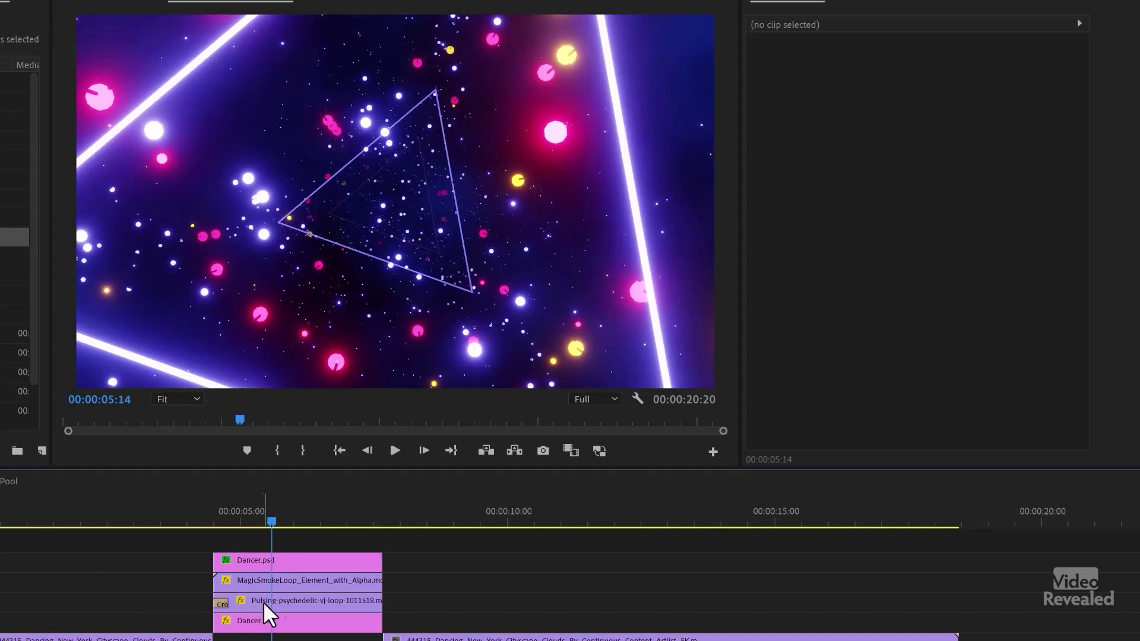
pyautogui.click(262, 601)
pyautogui.press('space')
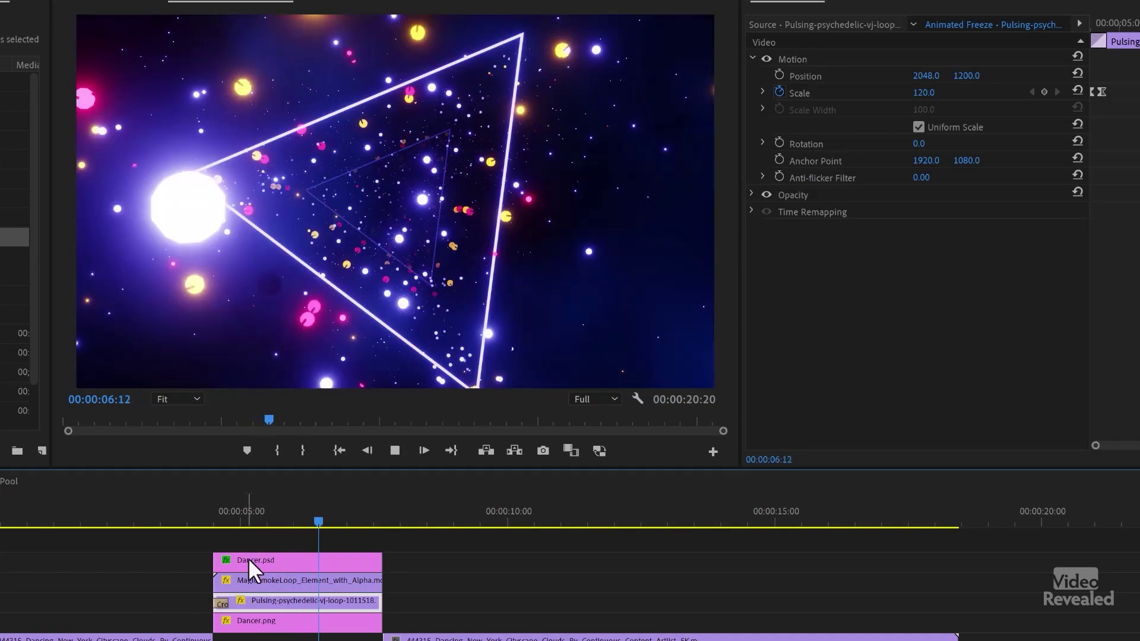
pyautogui.click(259, 627)
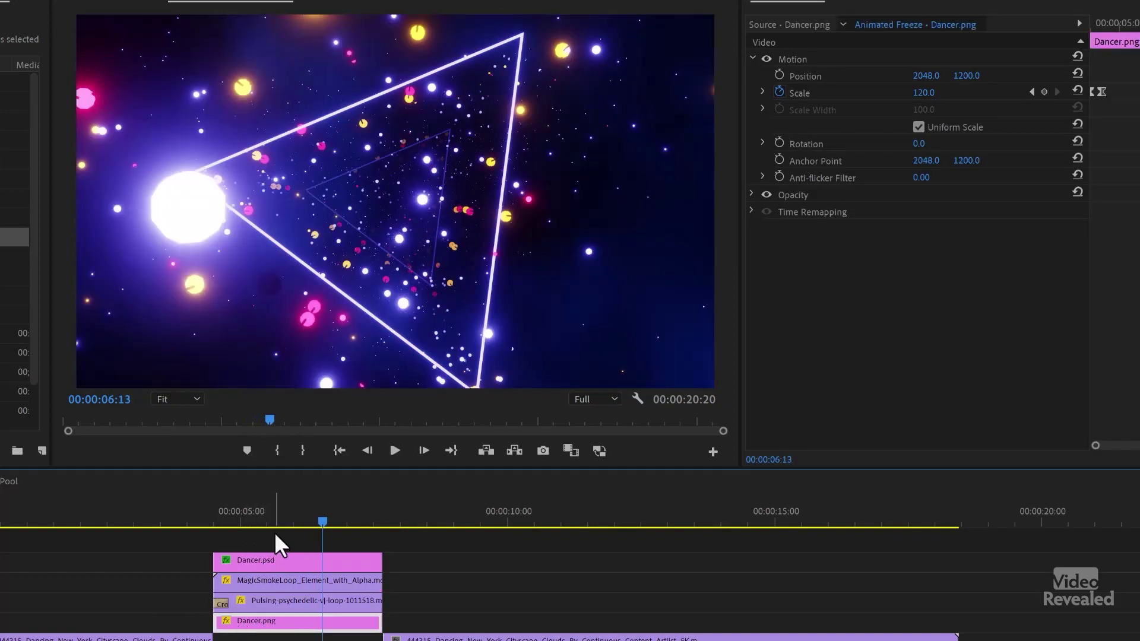
pyautogui.moveTo(264, 514); pyautogui.dragTo(220, 520)
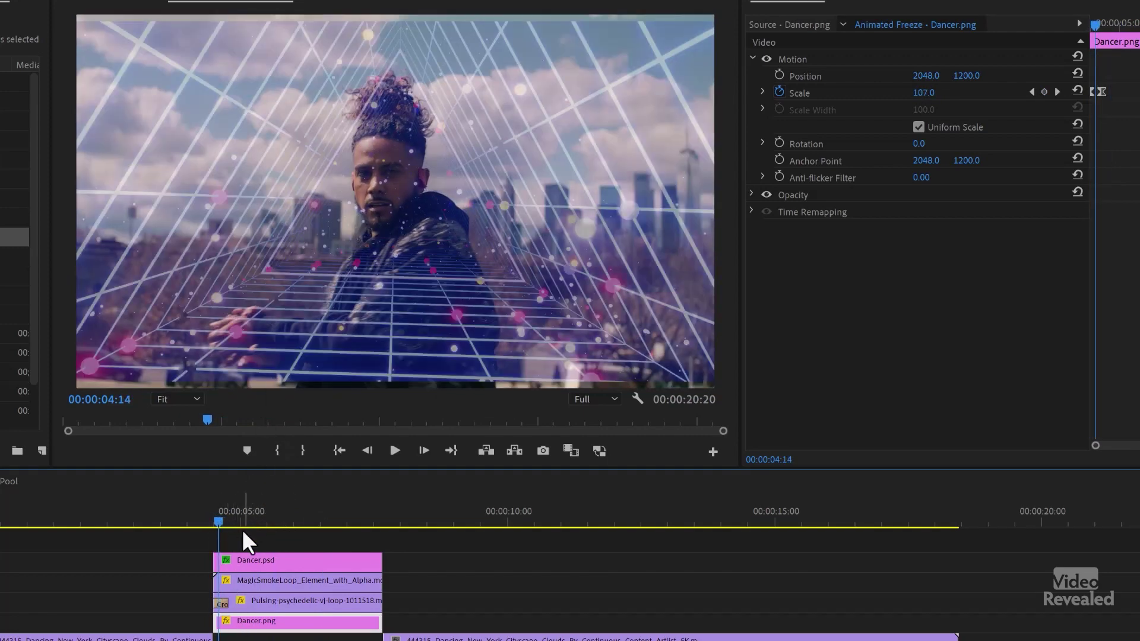
# Step: Scrub from the freeze's start into the effect to examine how the layered Dancer graphics and moving background come in
pyautogui.click(217, 521)
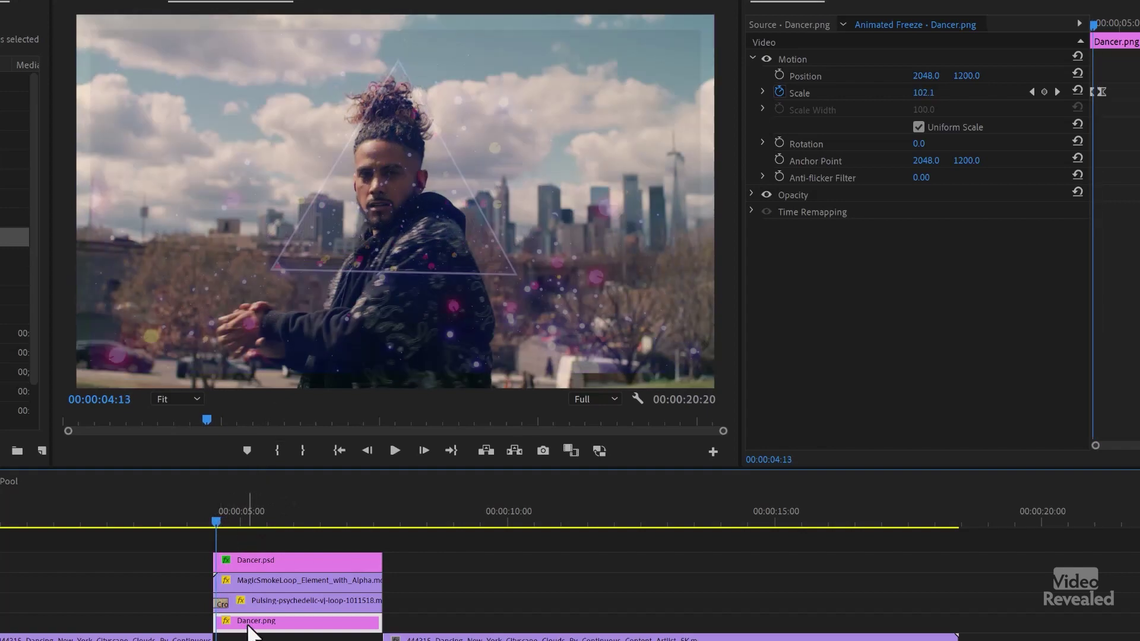
pyautogui.moveTo(212, 523); pyautogui.dragTo(237, 521)
pyautogui.hotkey('shift', 'e')
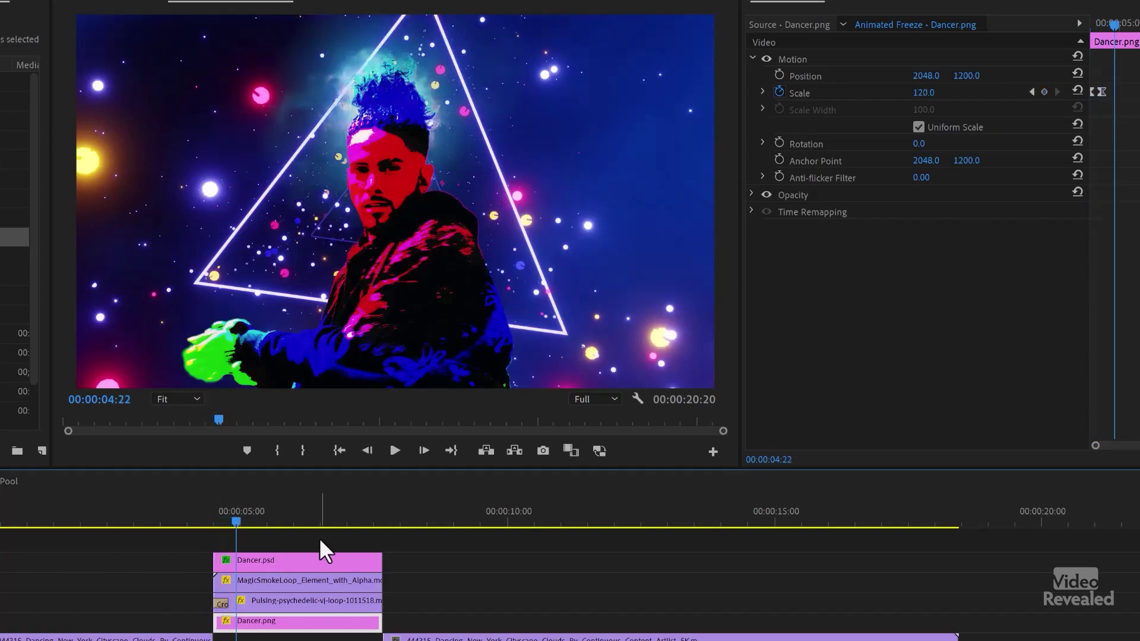
pyautogui.moveTo(234, 522); pyautogui.dragTo(271, 523)
# Step: Reveal the sequence's Dancer.psd clip in the project and open it for editing in Photoshop
pyautogui.click(272, 557)
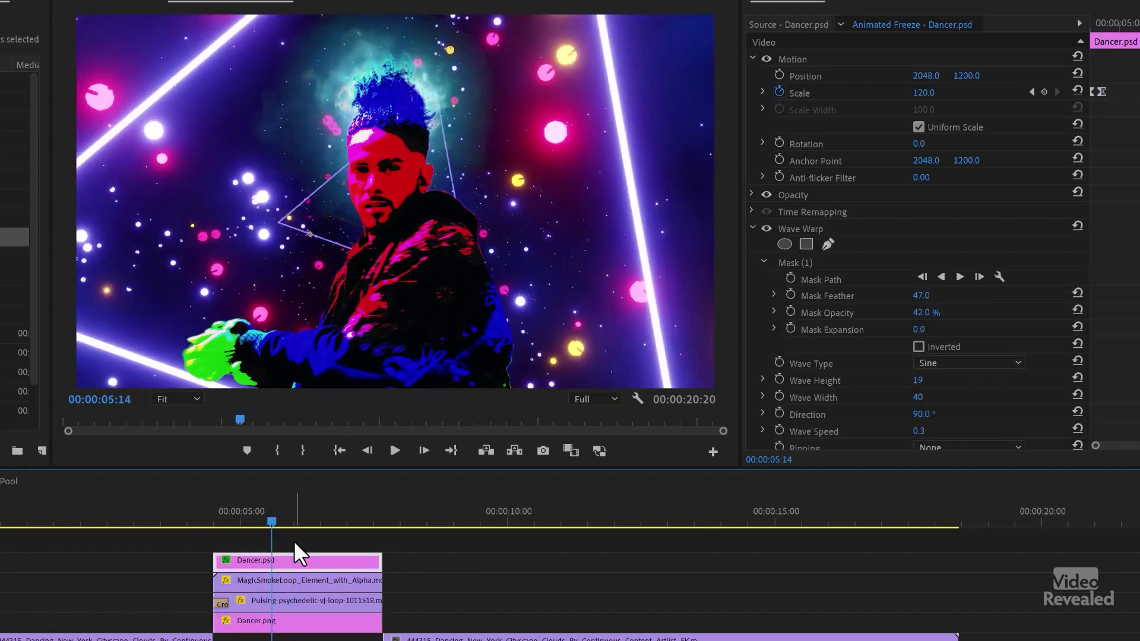
pyautogui.rightClick(301, 560)
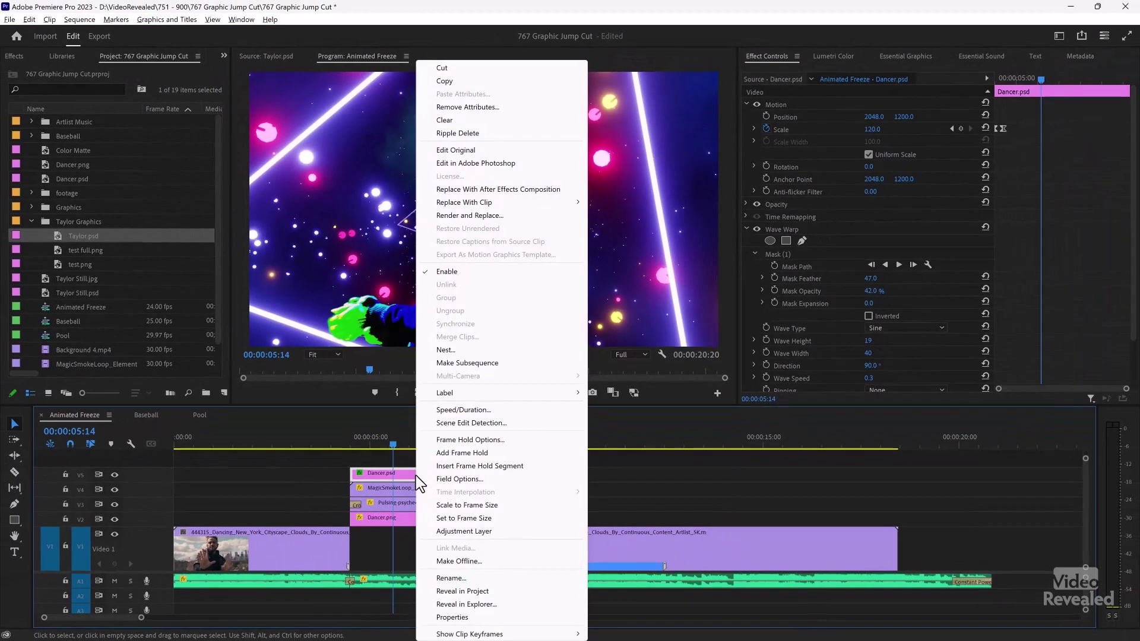
pyautogui.click(497, 592)
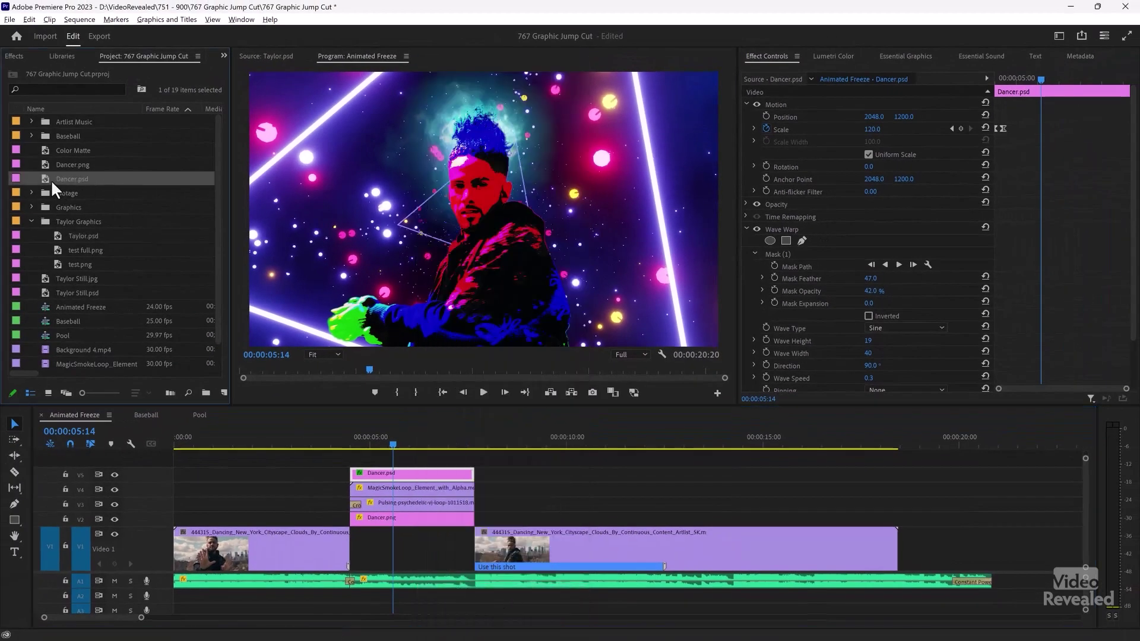
pyautogui.click(30, 20)
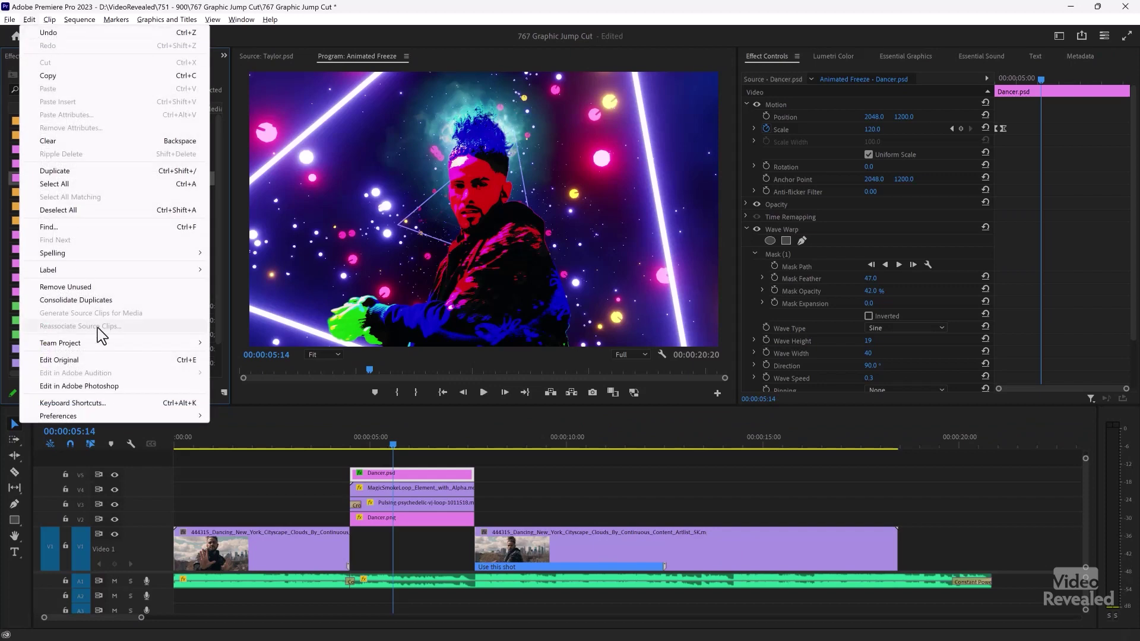
pyautogui.click(105, 386)
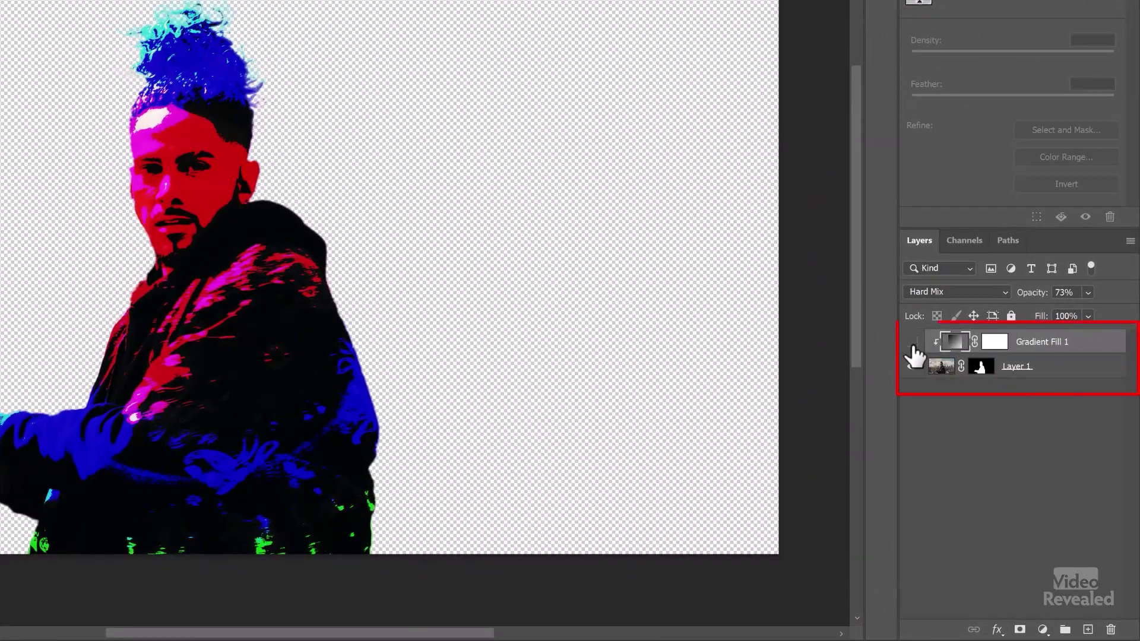
# Step: Examine Gradient Fill 1 by toggling its visibility, checking its Hard Mix blend mode, and releasing and restoring its clipping to Layer 1
pyautogui.click(912, 343)
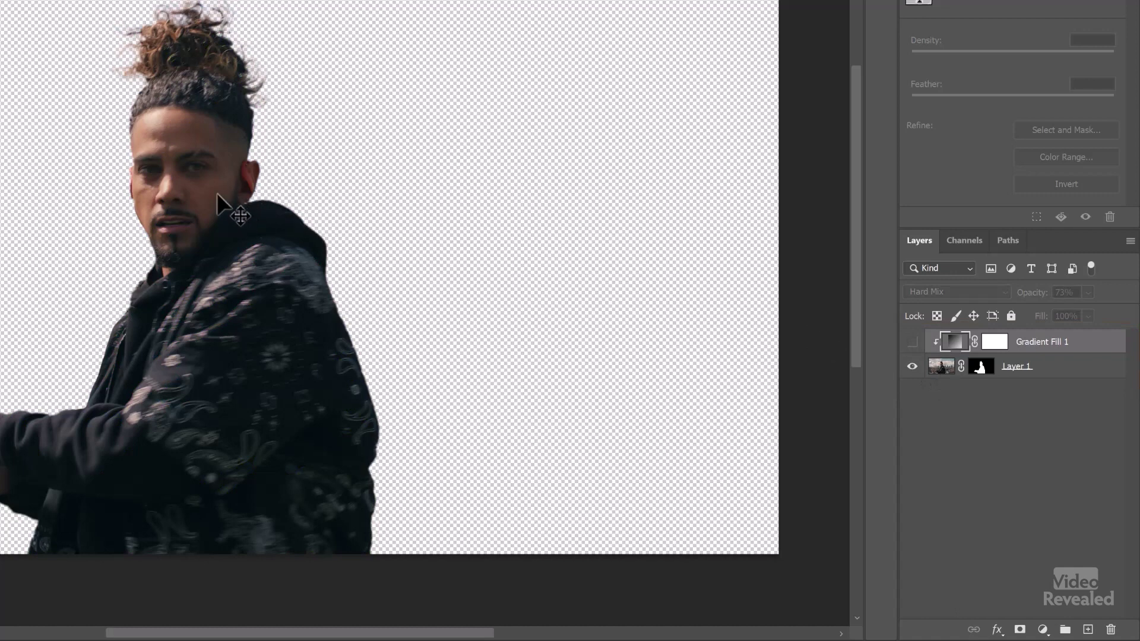
pyautogui.click(910, 343)
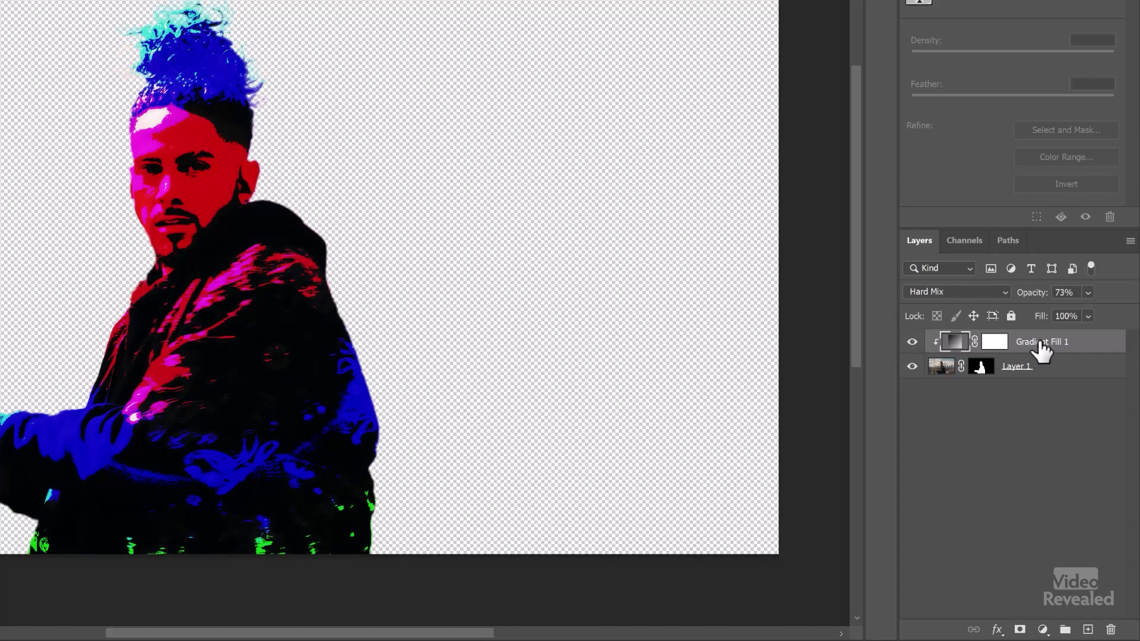
pyautogui.click(971, 293)
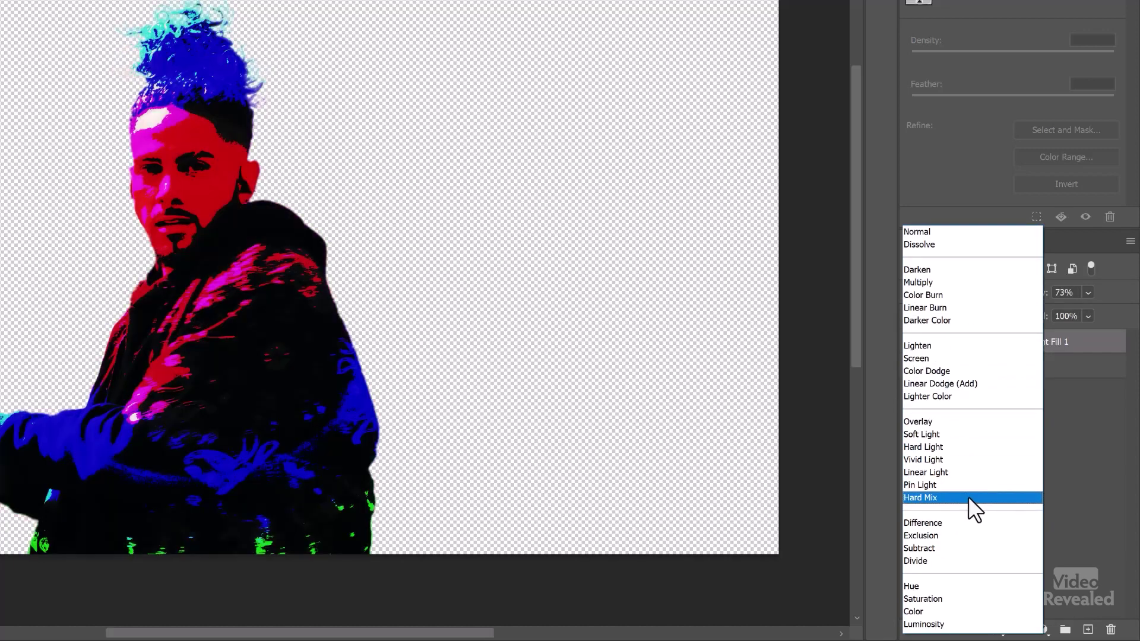
pyautogui.click(968, 496)
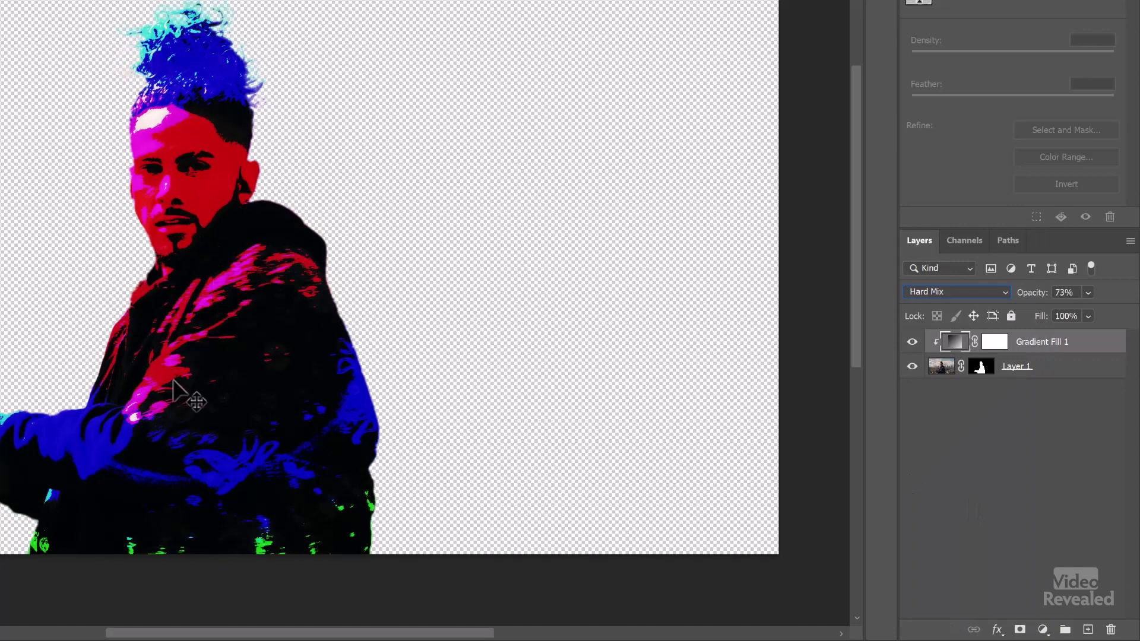
pyautogui.keyDown('alt'); pyautogui.click(973, 351); pyautogui.keyUp('alt')
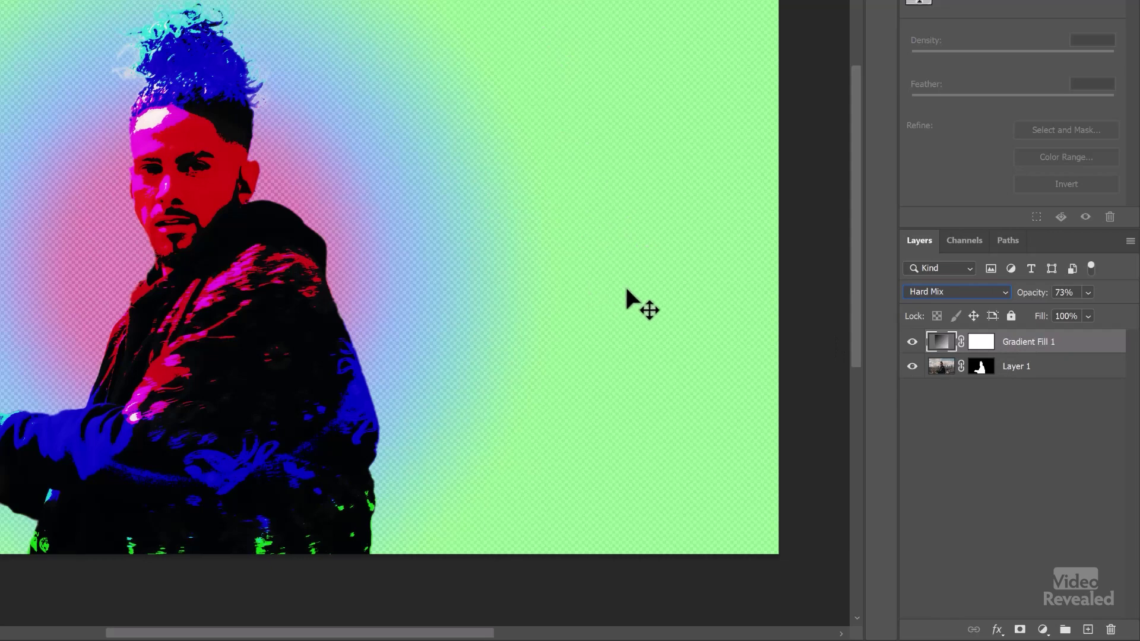
pyautogui.keyDown('alt'); pyautogui.click(961, 346); pyautogui.keyUp('alt')
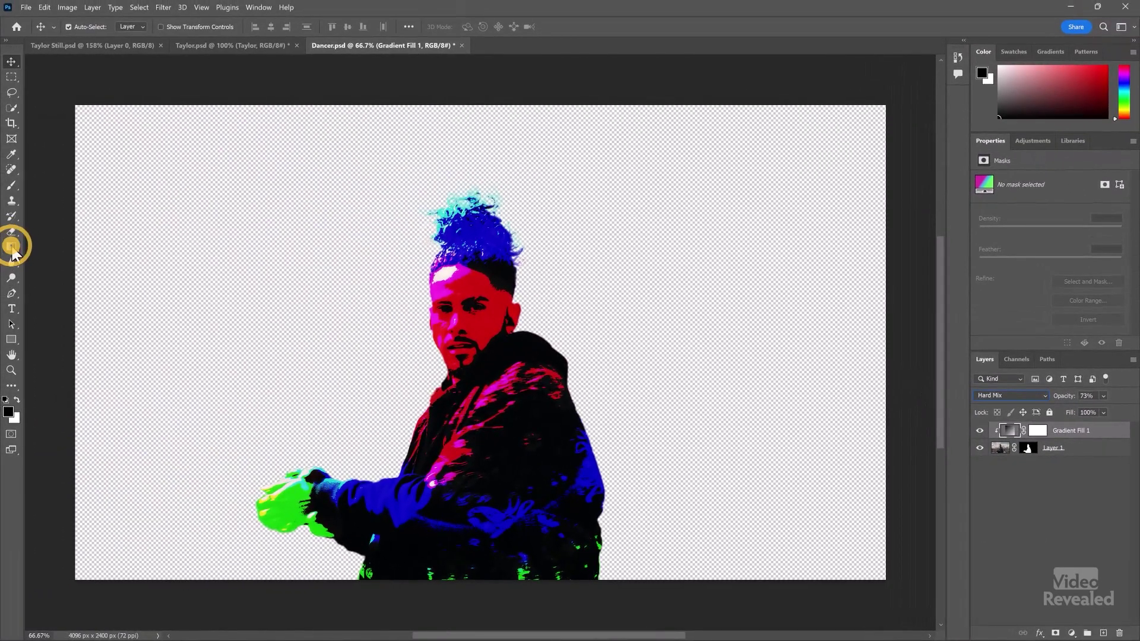
# Step: Try recoloring the cutout with the Gradient tool by moving the radial gradient's center up to the mouth and shifting its inner color stops
pyautogui.click(11, 247)
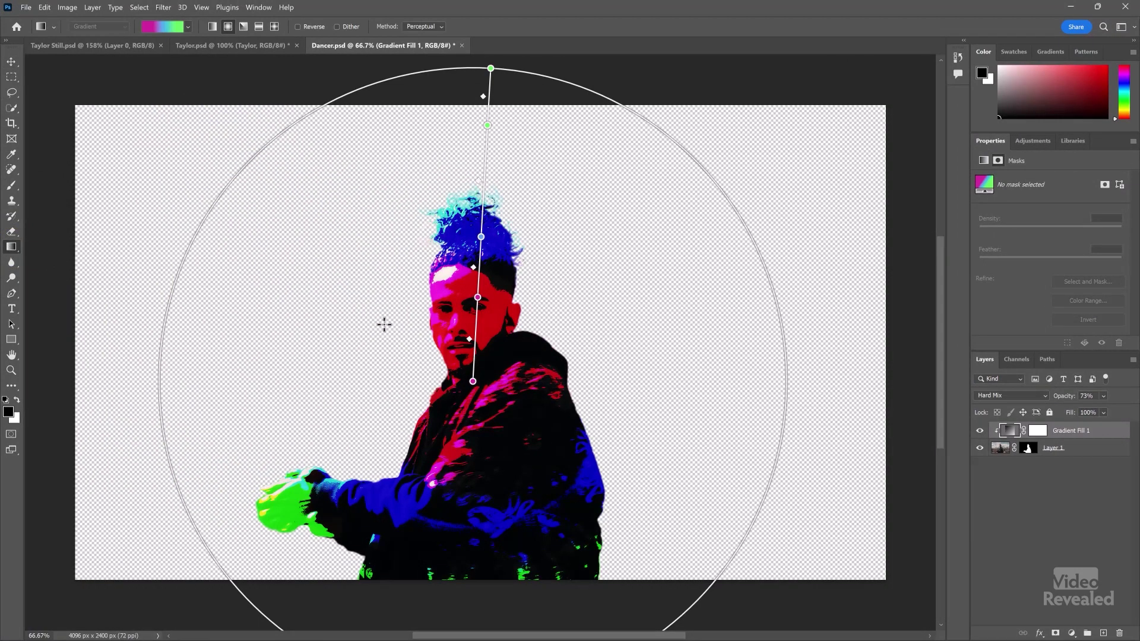
pyautogui.moveTo(473, 381); pyautogui.dragTo(460, 344)
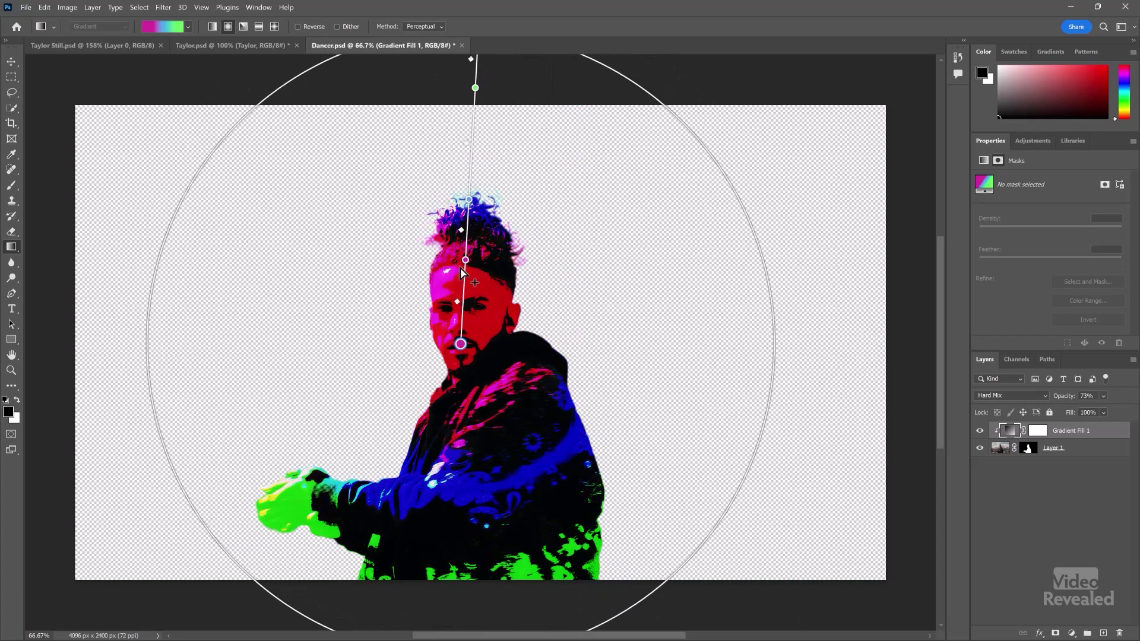
pyautogui.moveTo(471, 302)
pyautogui.mouseDown()
pyautogui.moveTo(472, 227)
pyautogui.moveTo(470, 292)
pyautogui.mouseUp()
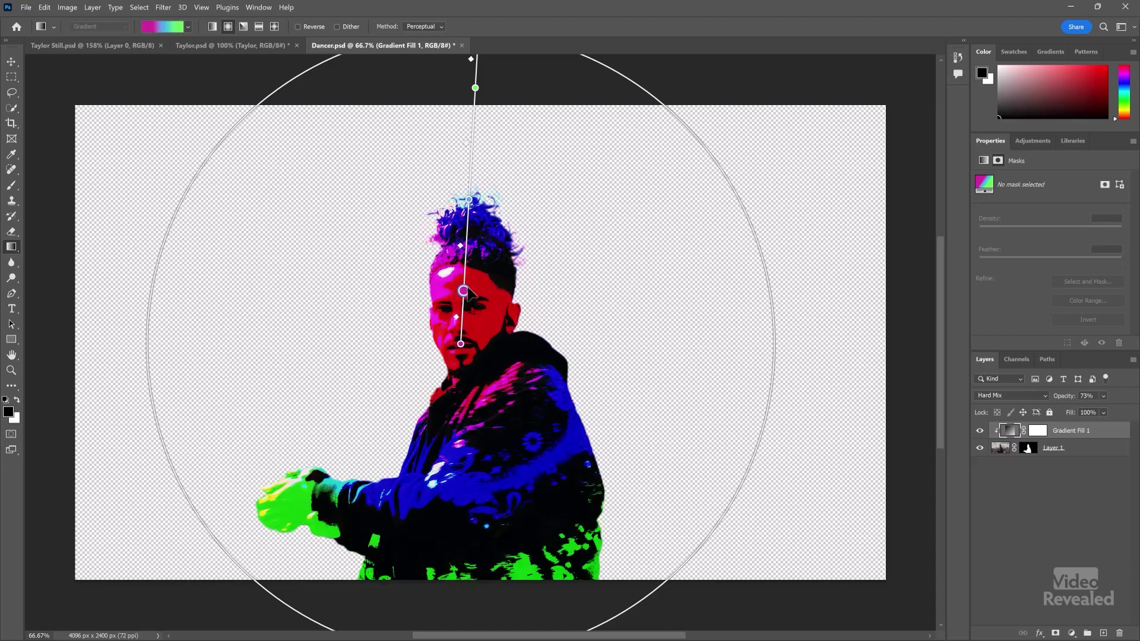
pyautogui.moveTo(469, 203)
pyautogui.mouseDown()
pyautogui.moveTo(470, 170)
pyautogui.moveTo(470, 210)
pyautogui.mouseUp()
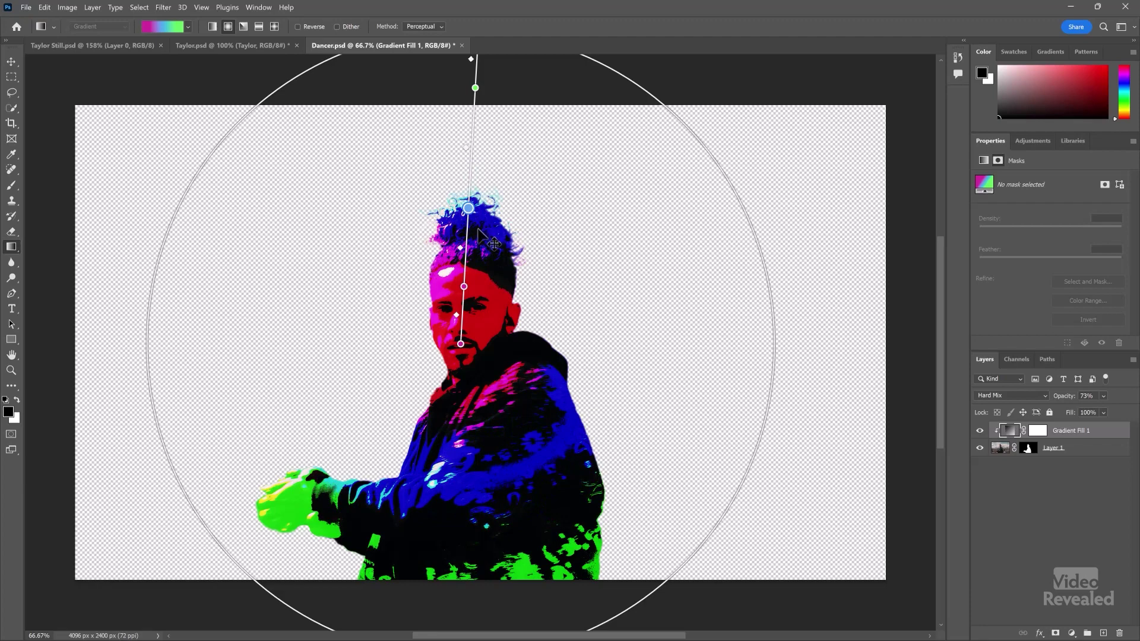
# Step: Close Dancer.psd without saving the changes and switch back to Premiere Pro
pyautogui.hotkey('ctrl', 'w')
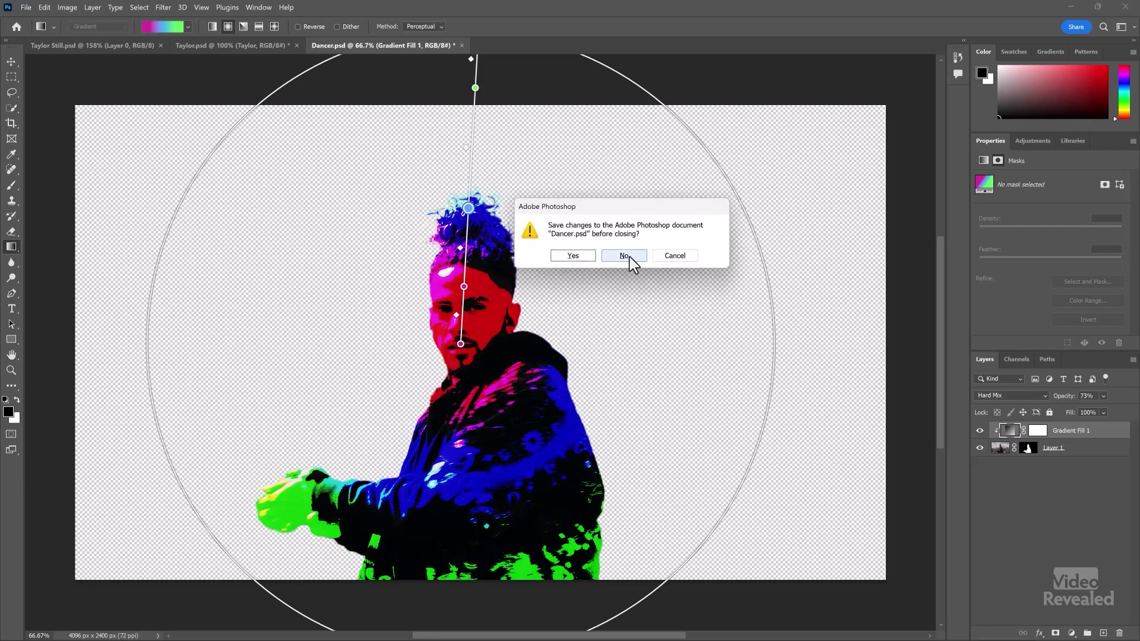
pyautogui.click(629, 257)
pyautogui.hotkey('alt', 'Tab')
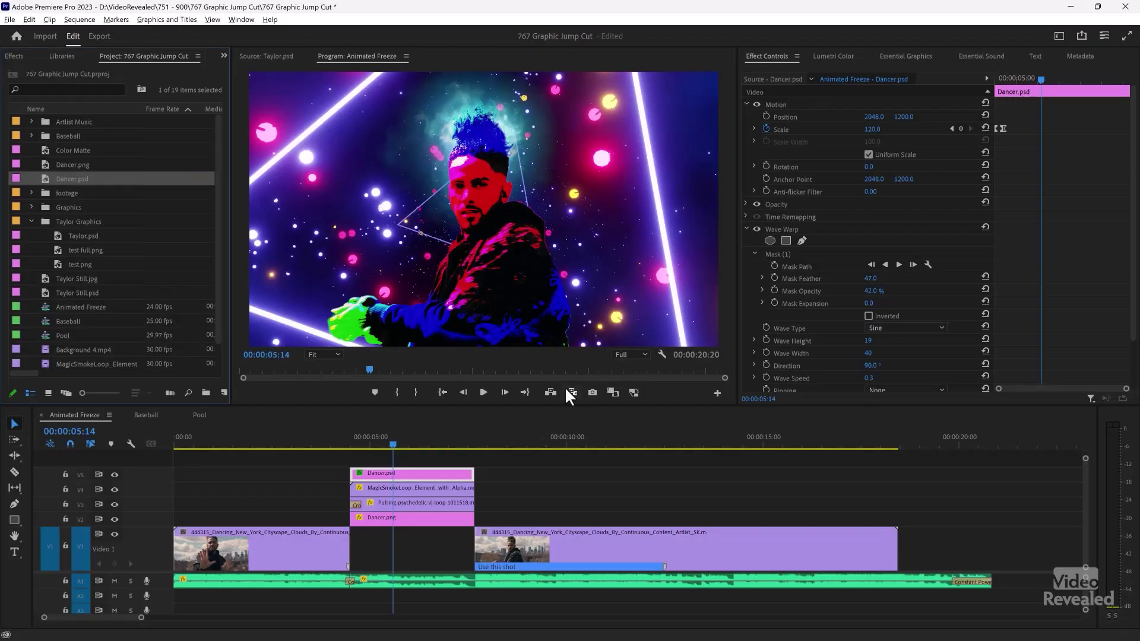
# Step: Hide video tracks V2 and V3 to isolate the cutout and smoke, and inspect the masked Wave Warp effect on Dancer.psd
pyautogui.click(359, 439)
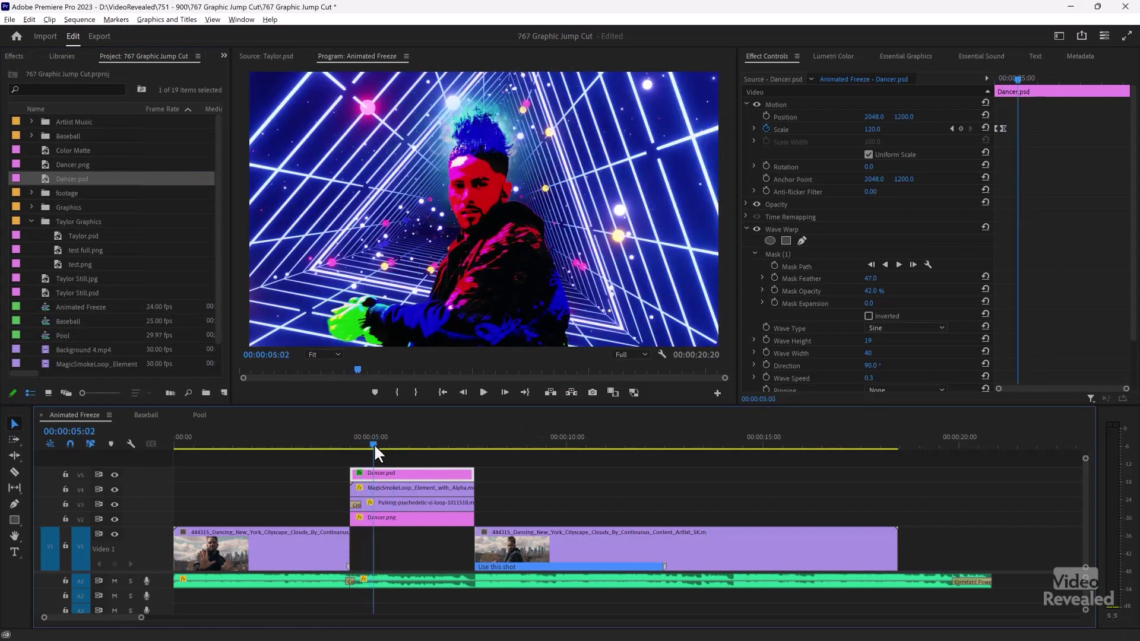
pyautogui.moveTo(372, 444)
pyautogui.mouseDown()
pyautogui.moveTo(400, 451)
pyautogui.moveTo(380, 451)
pyautogui.mouseUp()
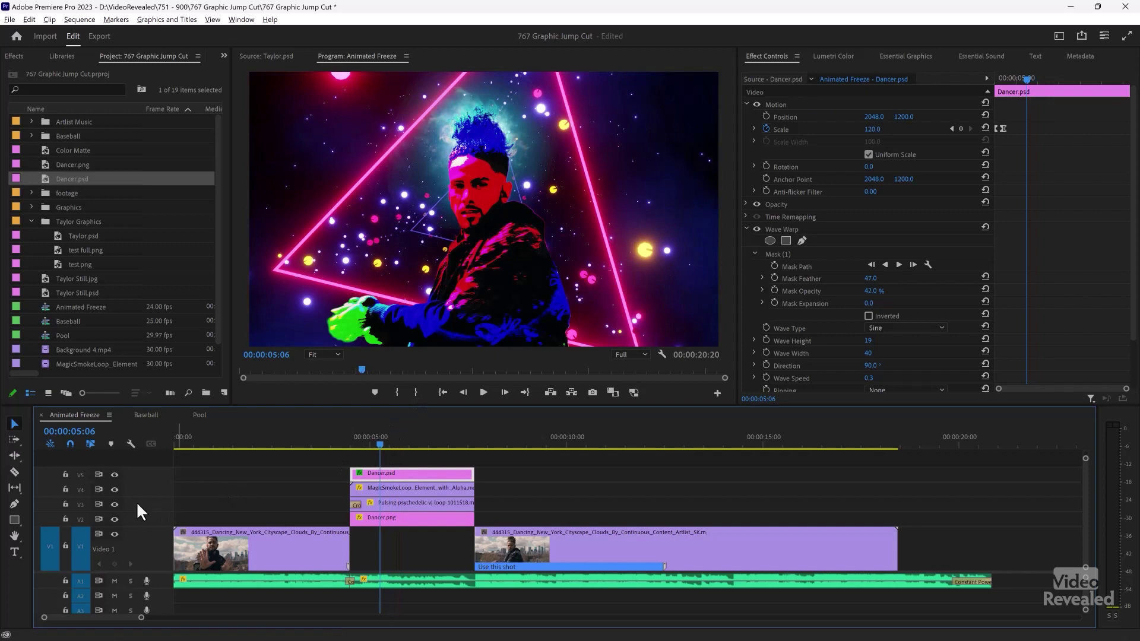
pyautogui.click(114, 504)
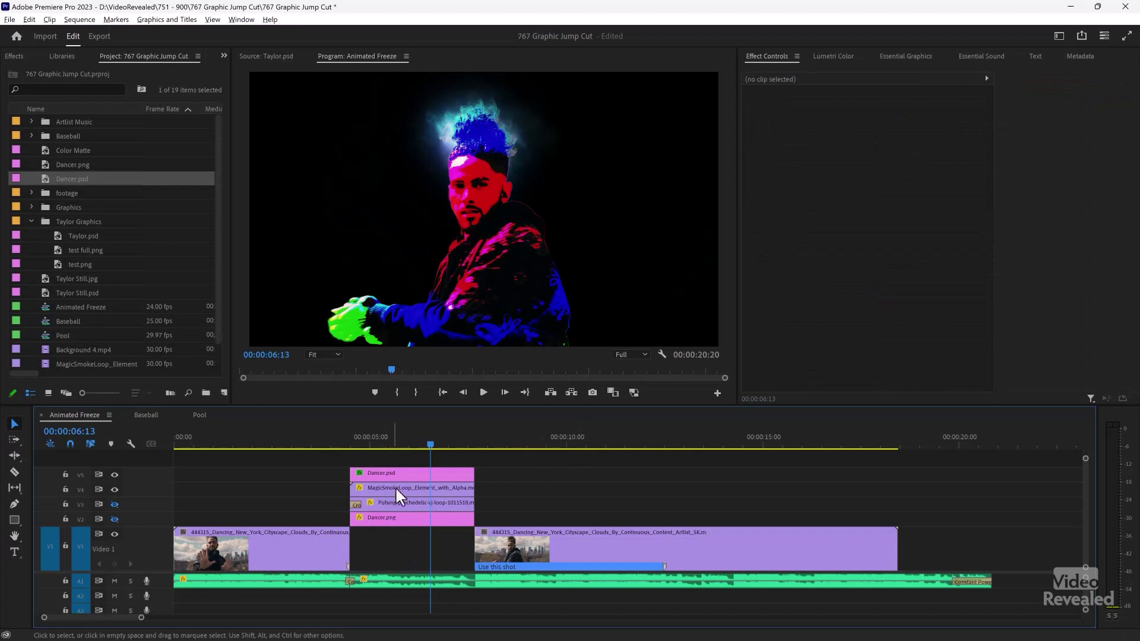
pyautogui.click(404, 472)
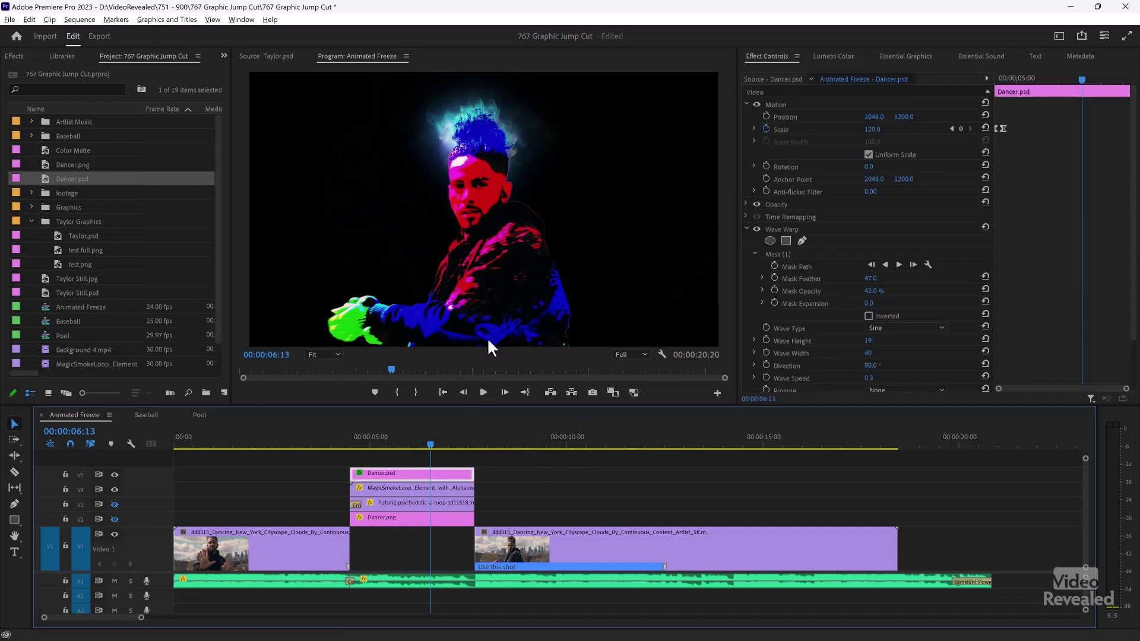
pyautogui.click(759, 233)
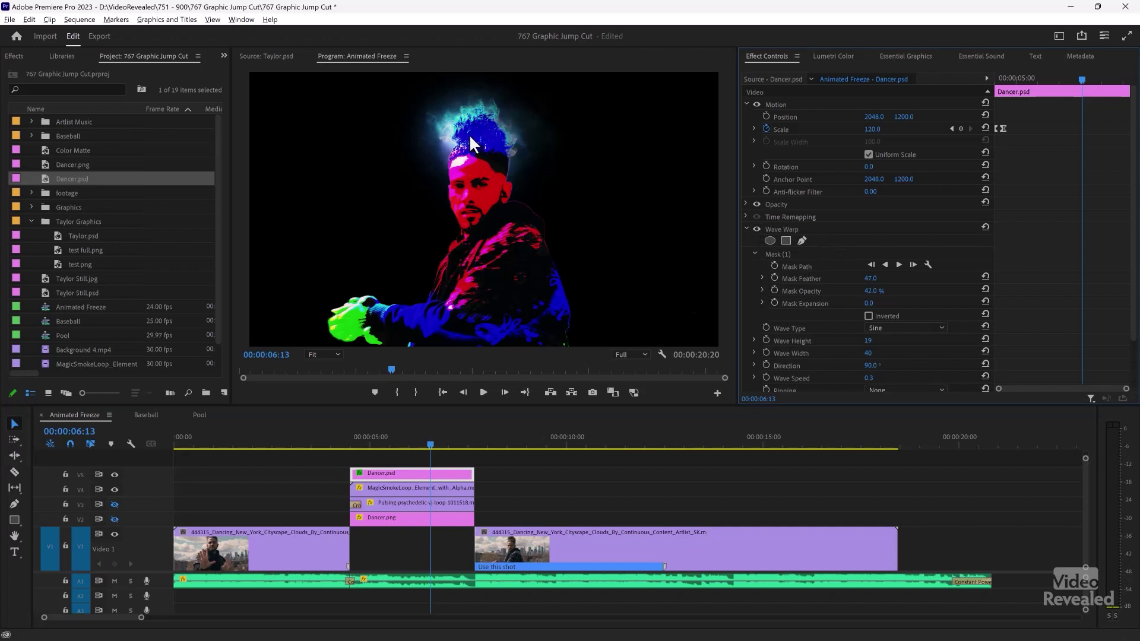
# Step: Make tracks V3 and V2 visible again and move the playhead to 00:00:01:13, before the freeze
pyautogui.moveTo(368, 444)
pyautogui.mouseDown()
pyautogui.moveTo(350, 441)
pyautogui.moveTo(406, 448)
pyautogui.moveTo(378, 450)
pyautogui.mouseUp()
pyautogui.click(116, 508)
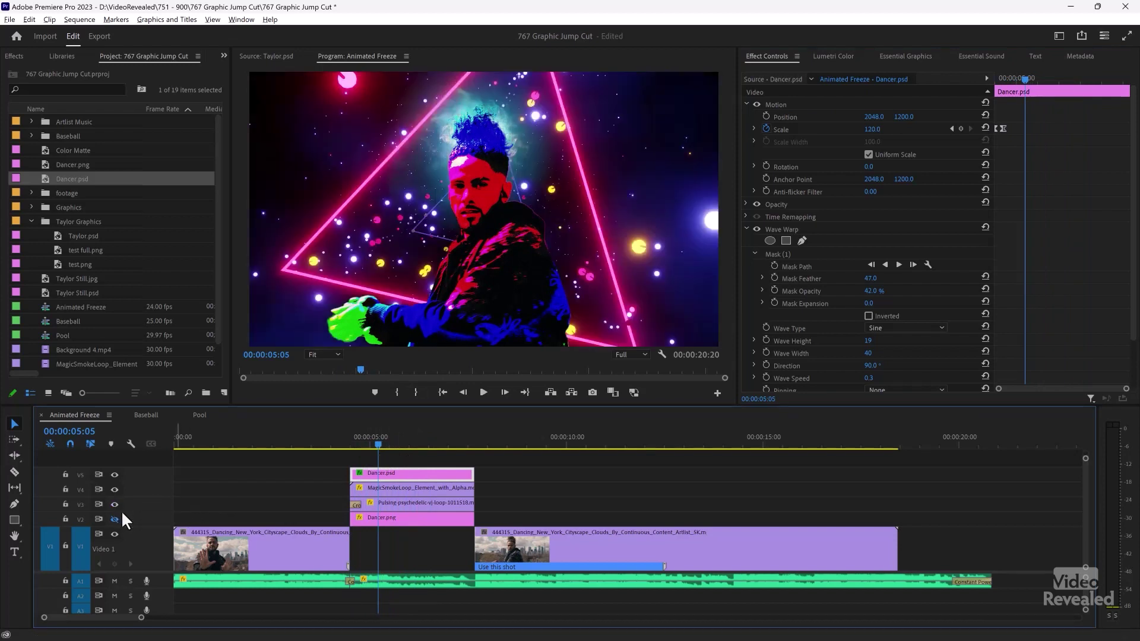
pyautogui.click(119, 514)
pyautogui.click(232, 443)
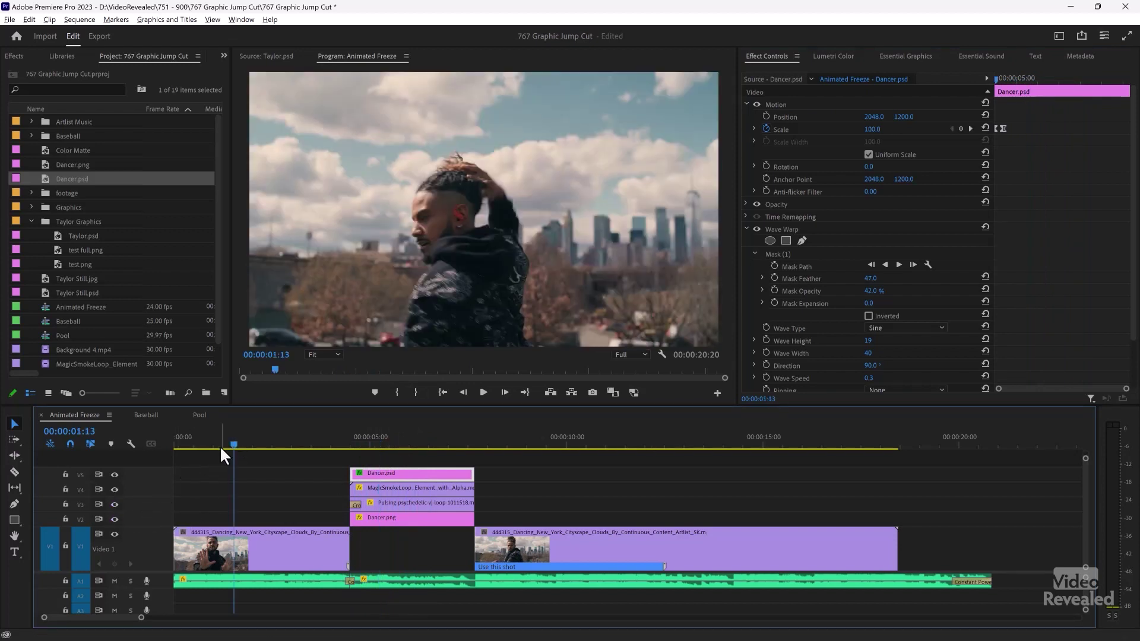